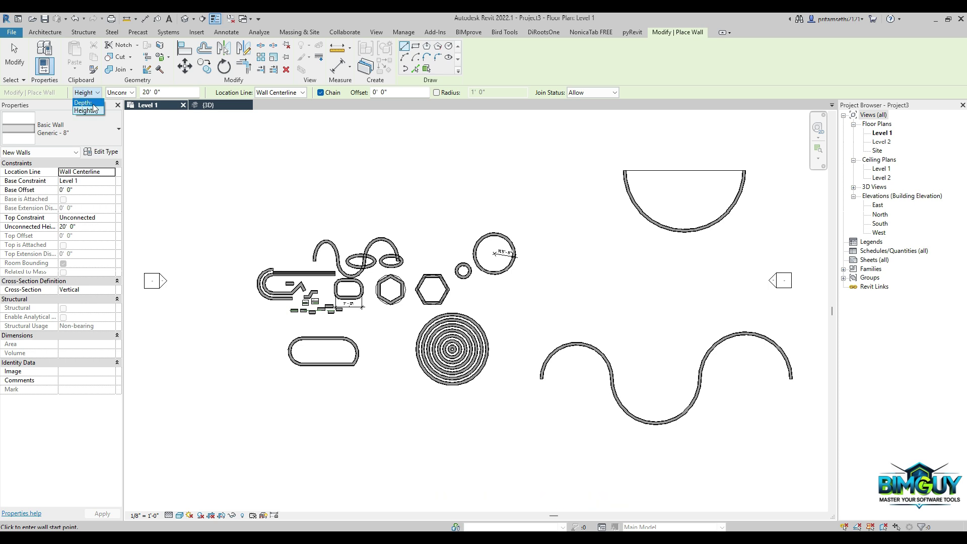
- Set new walls to extend by Depth and try to draw a wall above the existing shapes in the Level 1 plan
{"action": "left_click", "coordinate": [86, 103]}
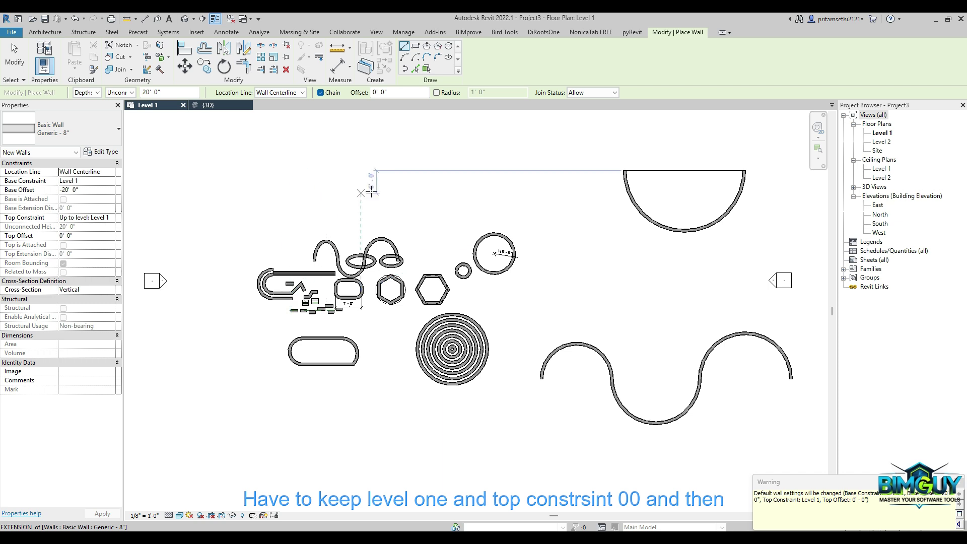
{"action": "left_click", "coordinate": [309, 185]}
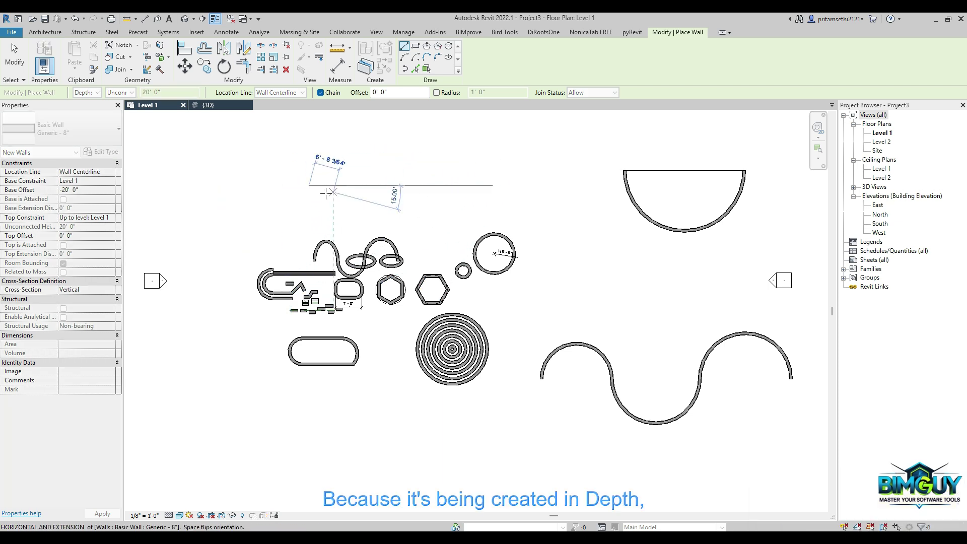
{"action": "key", "text": "Escape"}
{"action": "key", "text": "Escape"}
- Delete all the existing walls and shapes from the Level 1 plan, including the separate arc wall, keeping the elevation markers
{"action": "scroll", "coordinate": [267, 218], "scroll_direction": "down", "scroll_amount": 2}
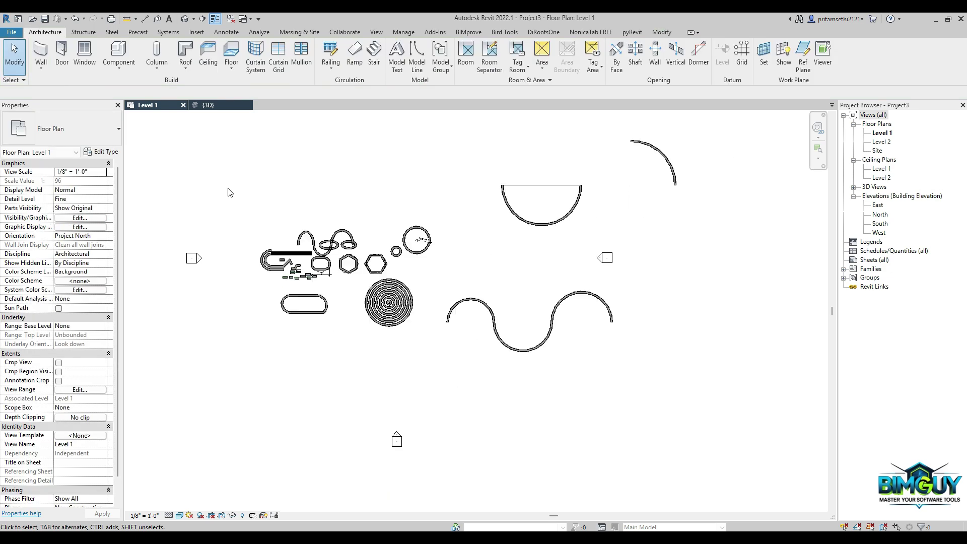
{"action": "left_click_drag", "start_coordinate": [225, 135], "coordinate": [595, 377]}
{"action": "left_click", "coordinate": [579, 293], "text": "ctrl"}
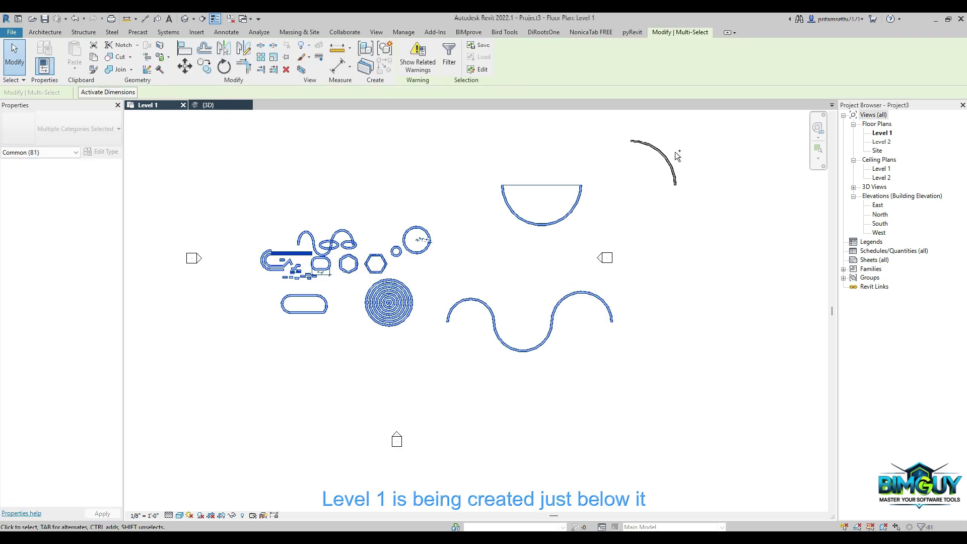
{"action": "left_click", "coordinate": [671, 160], "text": "ctrl"}
{"action": "key", "text": "Delete"}
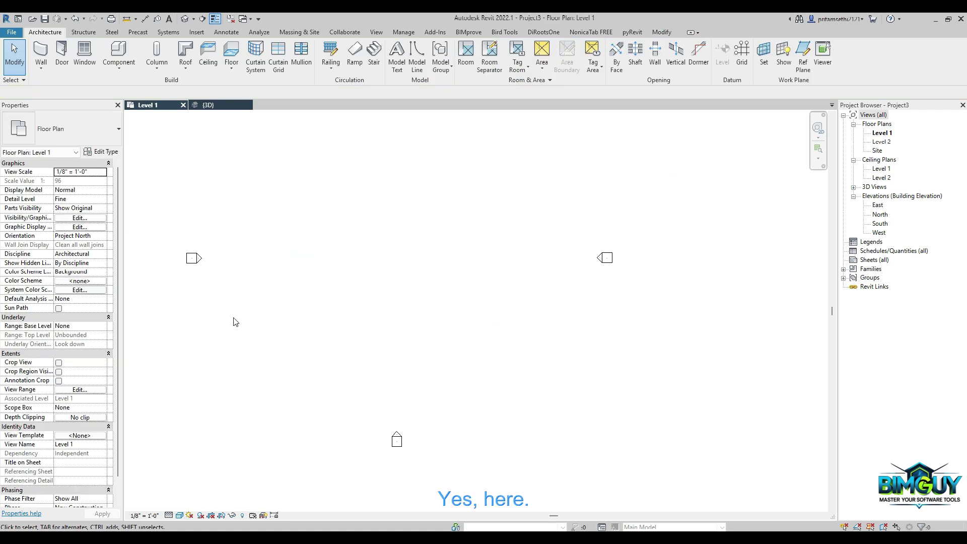
- Draw a horizontal Generic - 8" wall about 37' long in the Level 1 plan, using the Depth setting
{"action": "key", "text": "w"}
{"action": "key", "text": "a"}
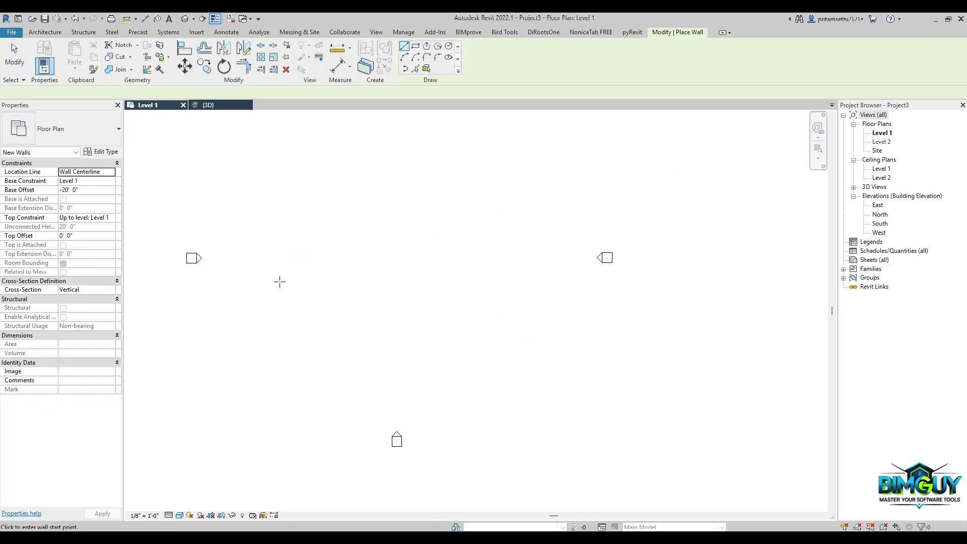
{"action": "left_click", "coordinate": [270, 279]}
{"action": "left_click", "coordinate": [359, 278]}
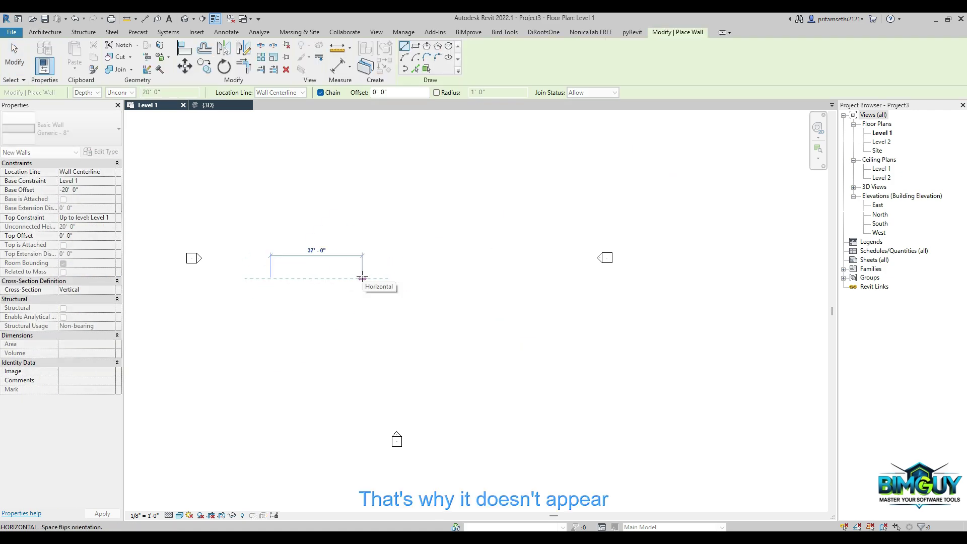
{"action": "left_click", "coordinate": [362, 278]}
{"action": "key", "text": "Escape"}
{"action": "key", "text": "Escape"}
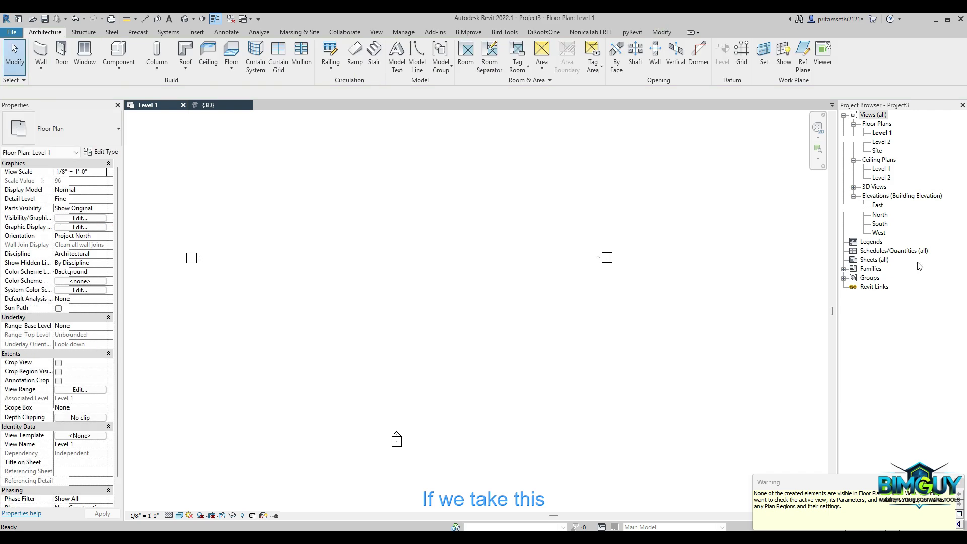
- Open the North elevation and inspect the wall's position and constraints relative to Level 1
{"action": "double_click", "coordinate": [881, 216]}
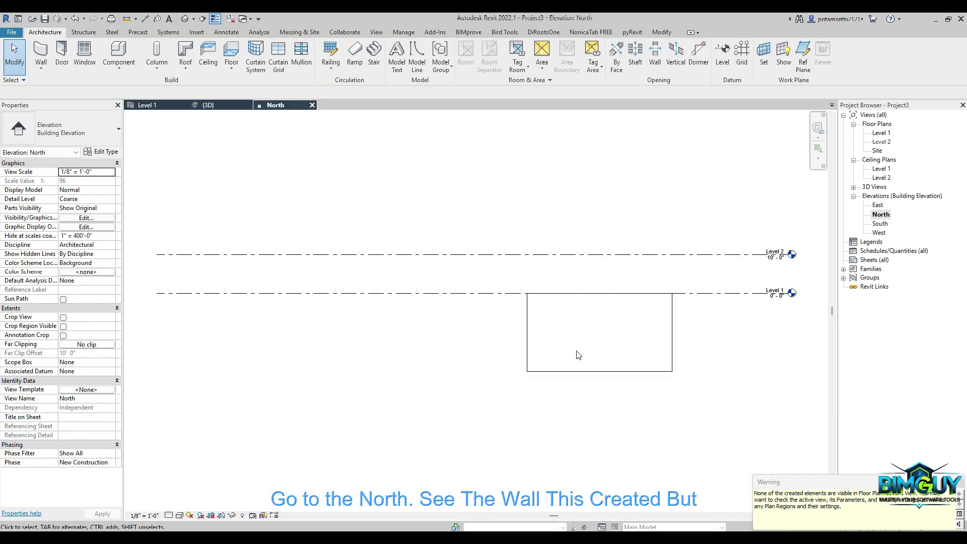
{"action": "left_click", "coordinate": [582, 369]}
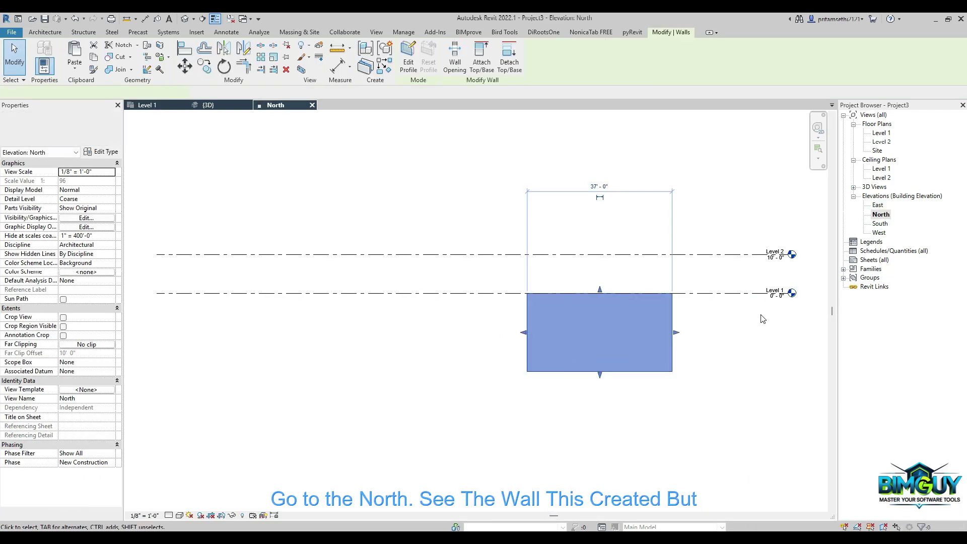
{"action": "left_click", "coordinate": [882, 134]}
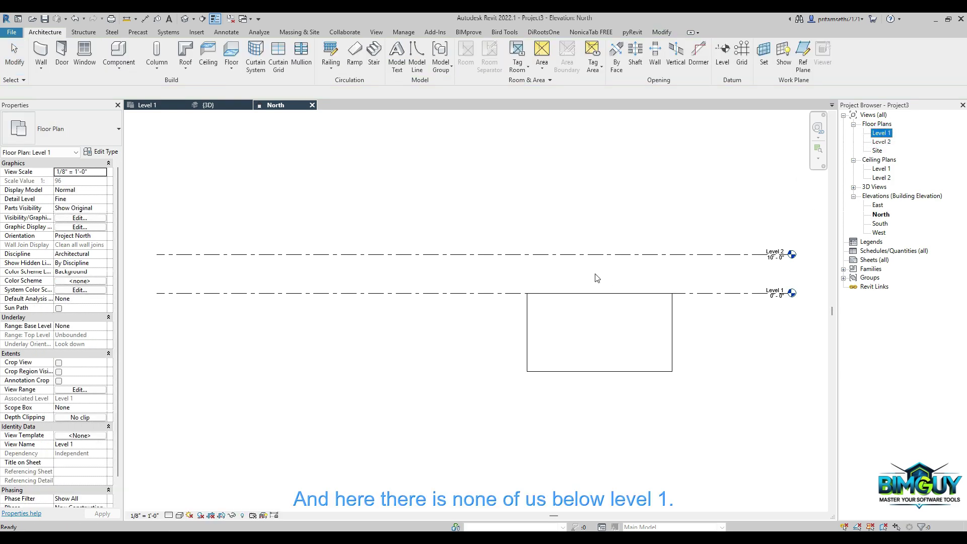
{"action": "left_click", "coordinate": [582, 371]}
{"action": "left_click", "coordinate": [460, 367]}
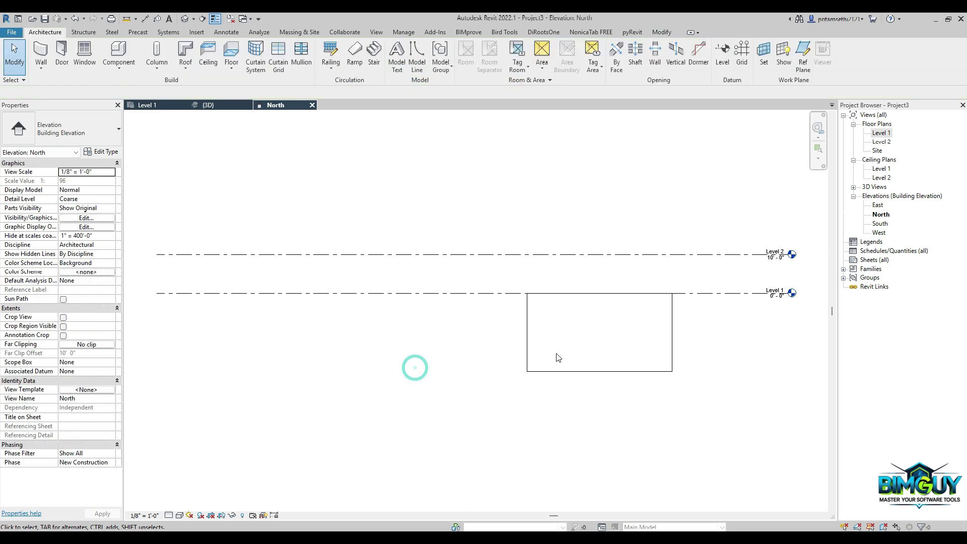
{"action": "left_click", "coordinate": [549, 371]}
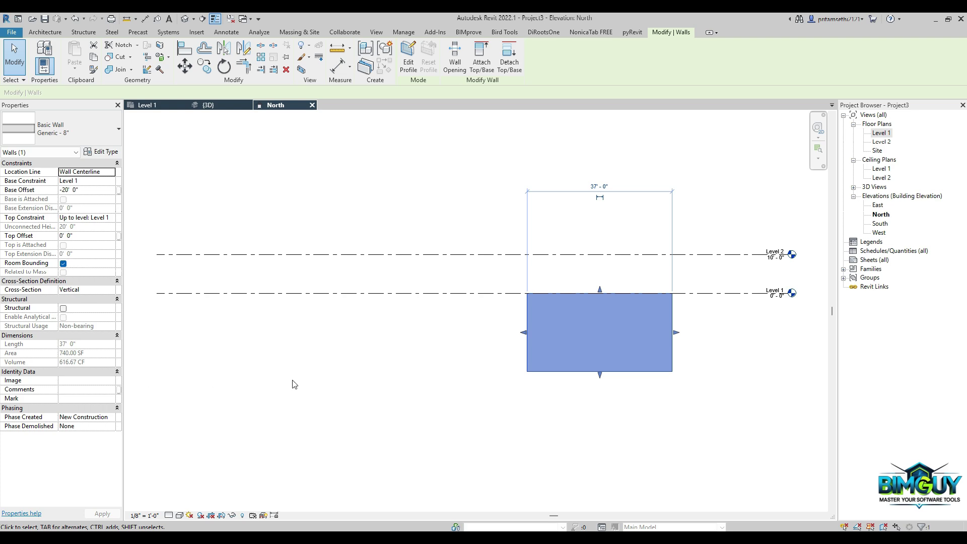
{"action": "left_click", "coordinate": [399, 382]}
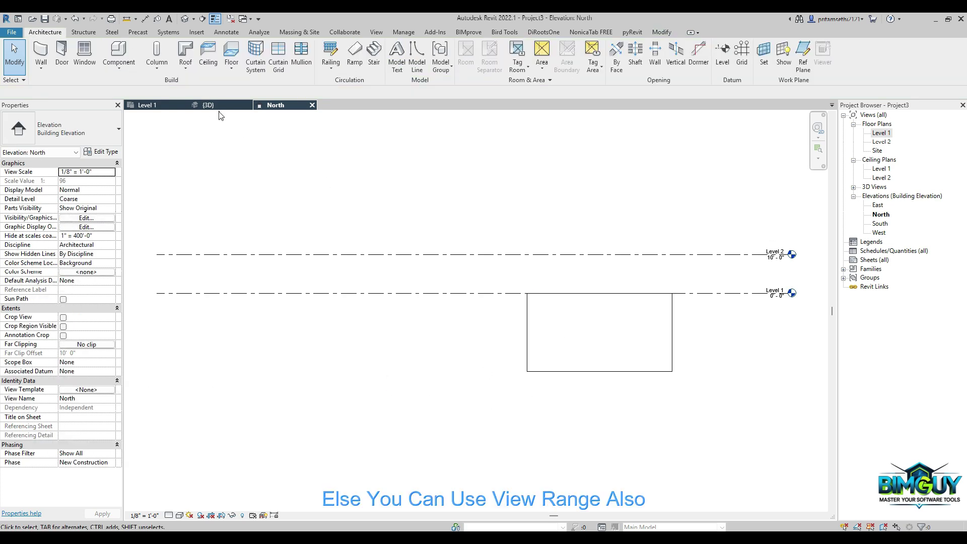
- Set the Level 1 plan's view range to a -10' offset for both the bottom and the view depth, and check the wall
{"action": "left_click", "coordinate": [154, 104]}
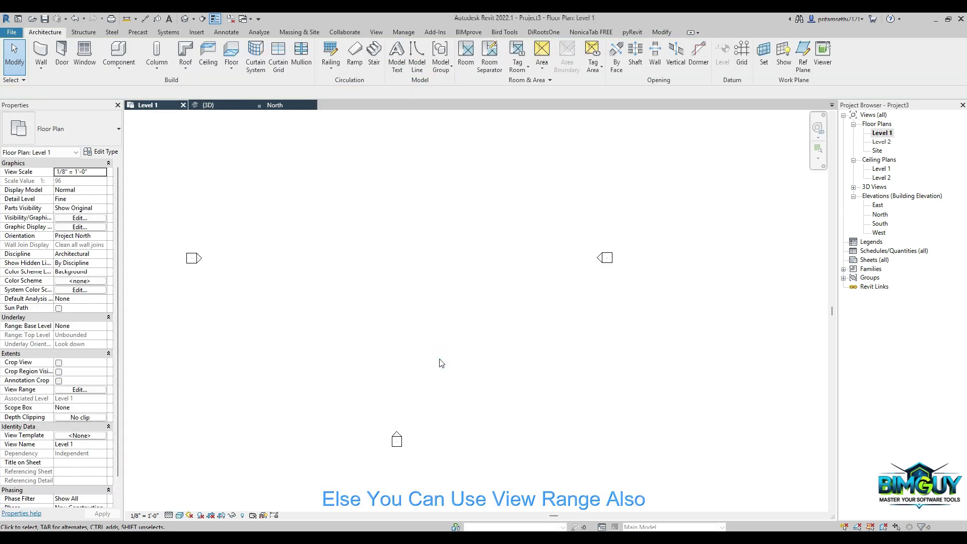
{"action": "key", "text": "v"}
{"action": "key", "text": "r"}
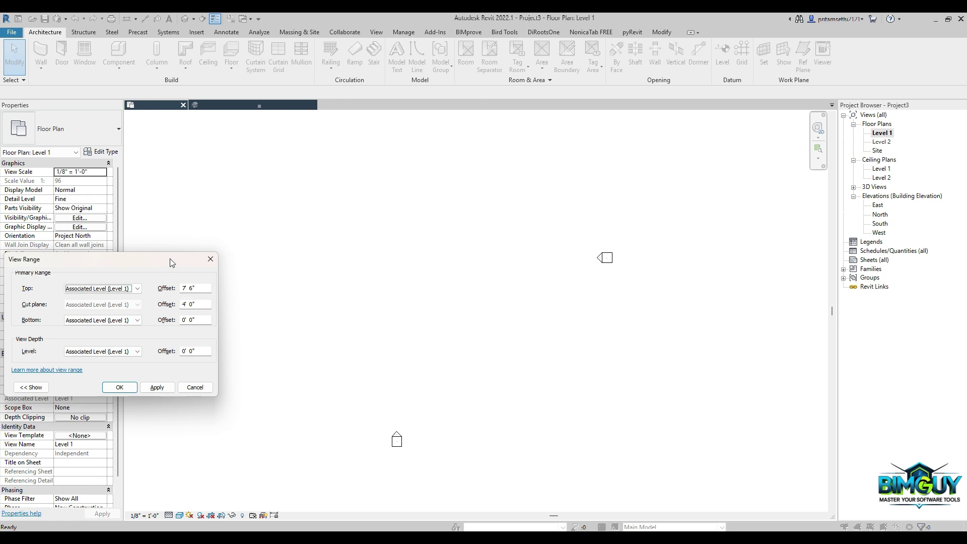
{"action": "left_click_drag", "start_coordinate": [170, 262], "coordinate": [223, 182]}
{"action": "left_click_drag", "start_coordinate": [262, 237], "coordinate": [203, 271]}
{"action": "type", "text": "-10"}
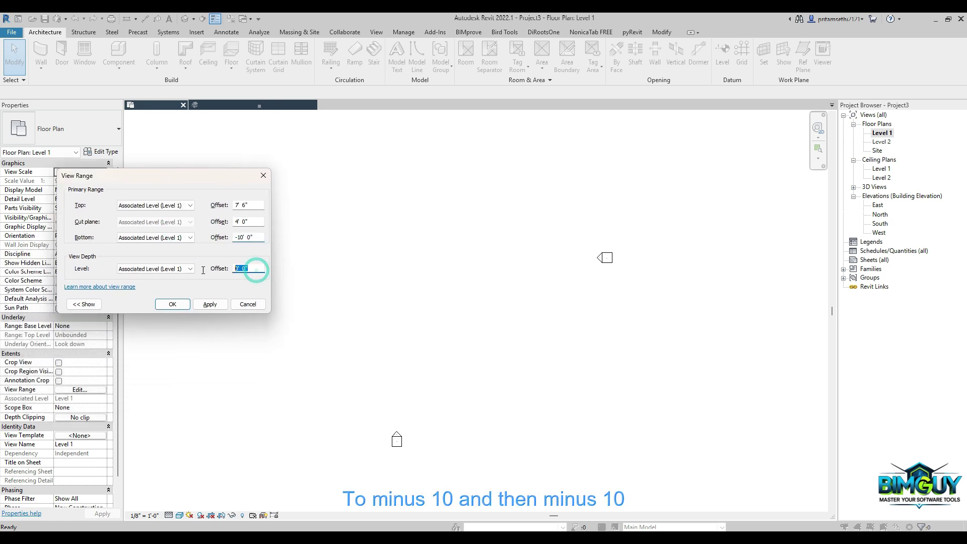
{"action": "left_click", "coordinate": [210, 304]}
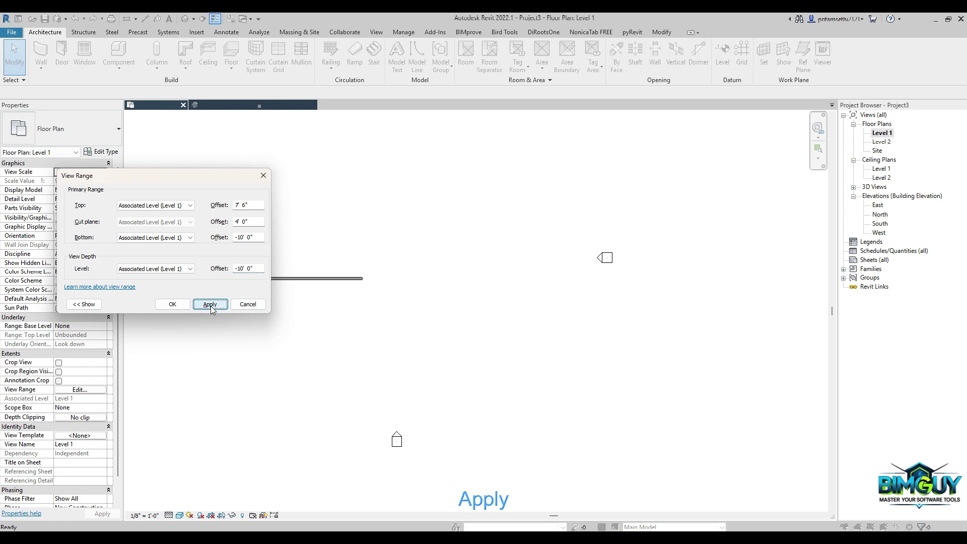
{"action": "left_click", "coordinate": [172, 303]}
{"action": "left_click", "coordinate": [307, 279]}
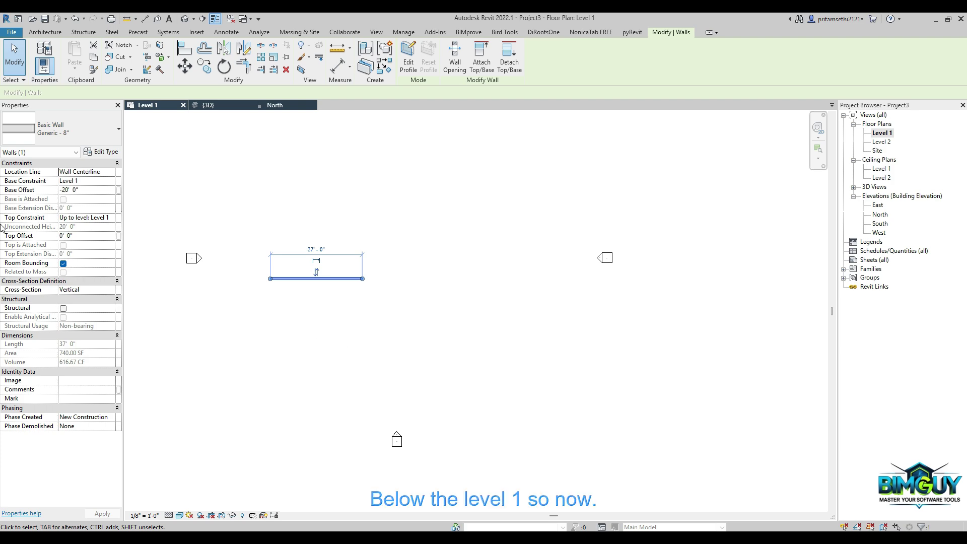
{"action": "left_click", "coordinate": [375, 322]}
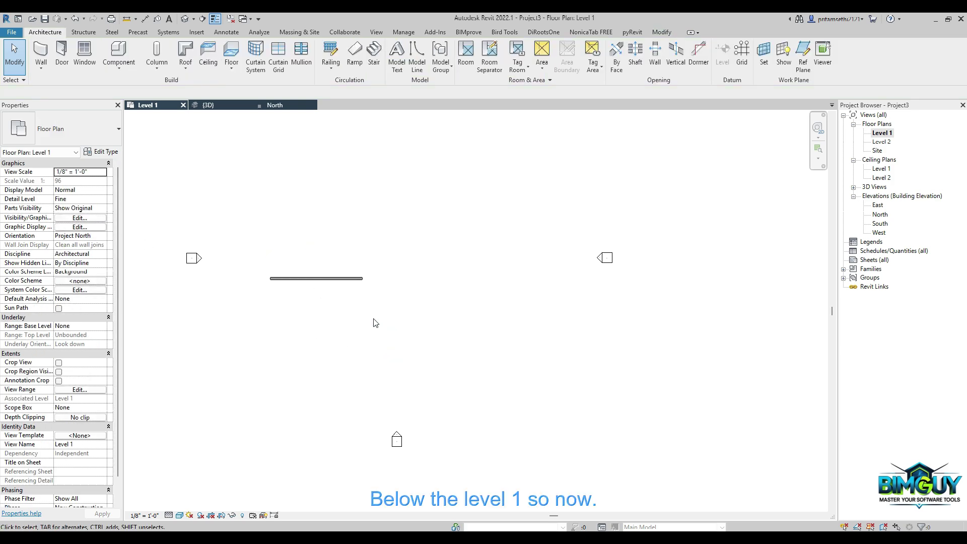
- Switch new walls to Height and draw a horizontal wall about 31' 6" long in line with the first wall
{"action": "key", "text": "w"}
{"action": "key", "text": "a"}
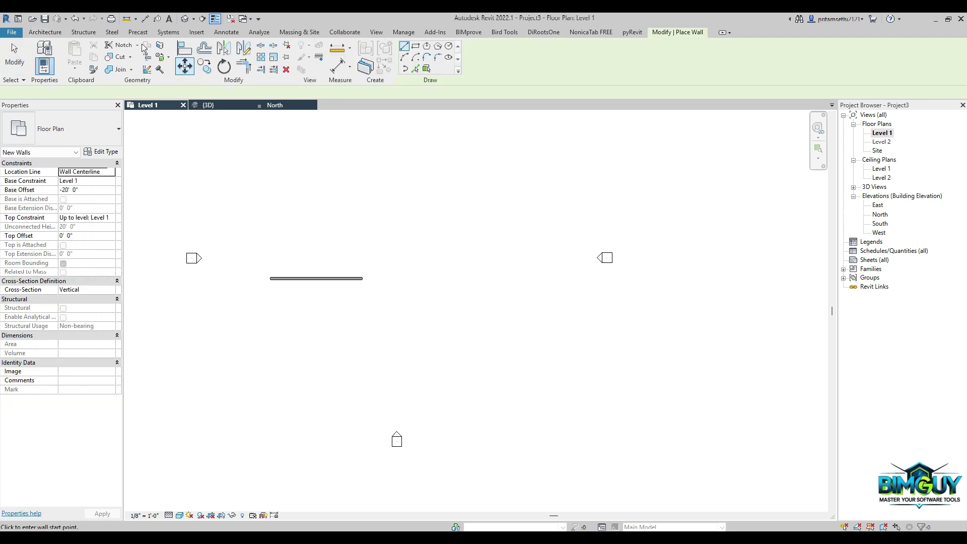
{"action": "left_click", "coordinate": [131, 92]}
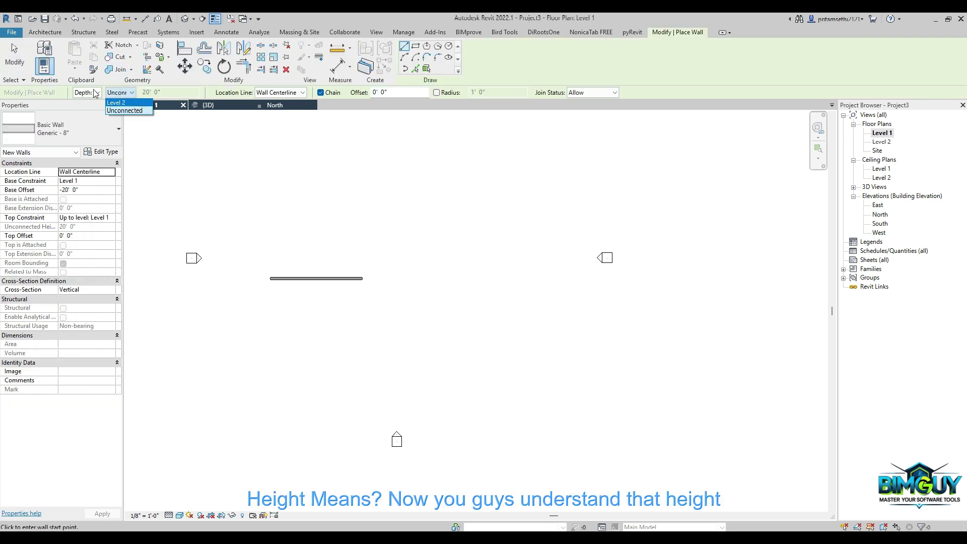
{"action": "left_click", "coordinate": [95, 93]}
{"action": "left_click", "coordinate": [95, 93]}
{"action": "left_click", "coordinate": [95, 110]}
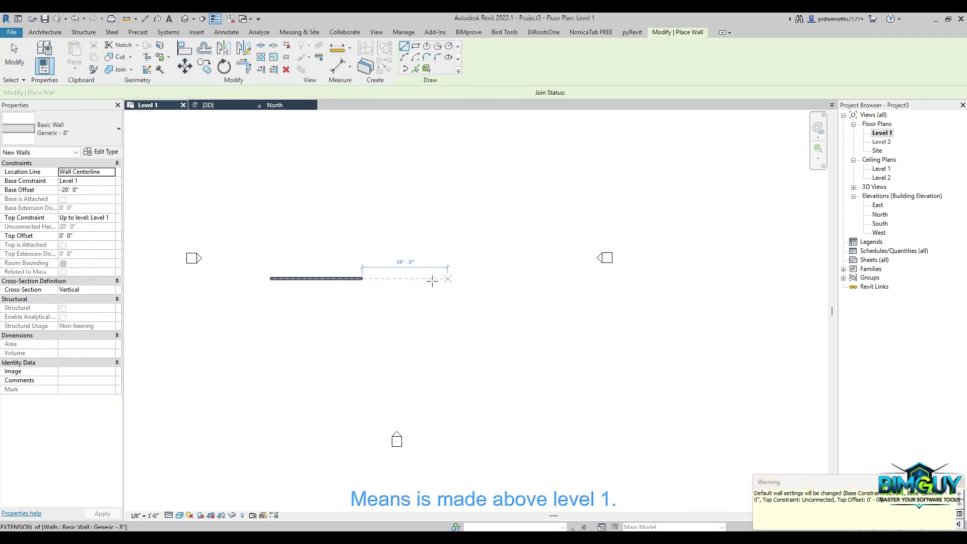
{"action": "left_click", "coordinate": [392, 278]}
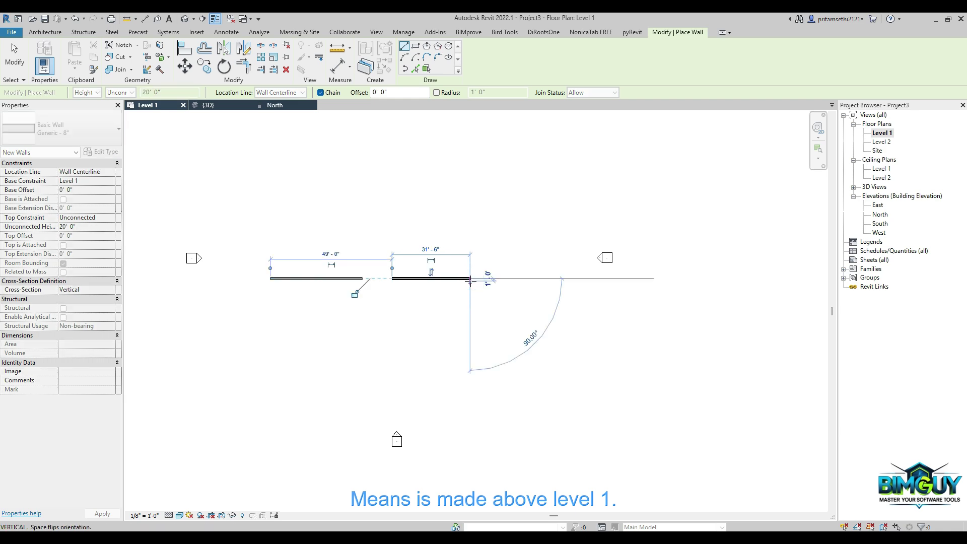
{"action": "key", "text": "Escape"}
{"action": "key", "text": "Escape"}
- Examine the Height-based wall and its constraints in the North elevation
{"action": "left_click", "coordinate": [272, 104]}
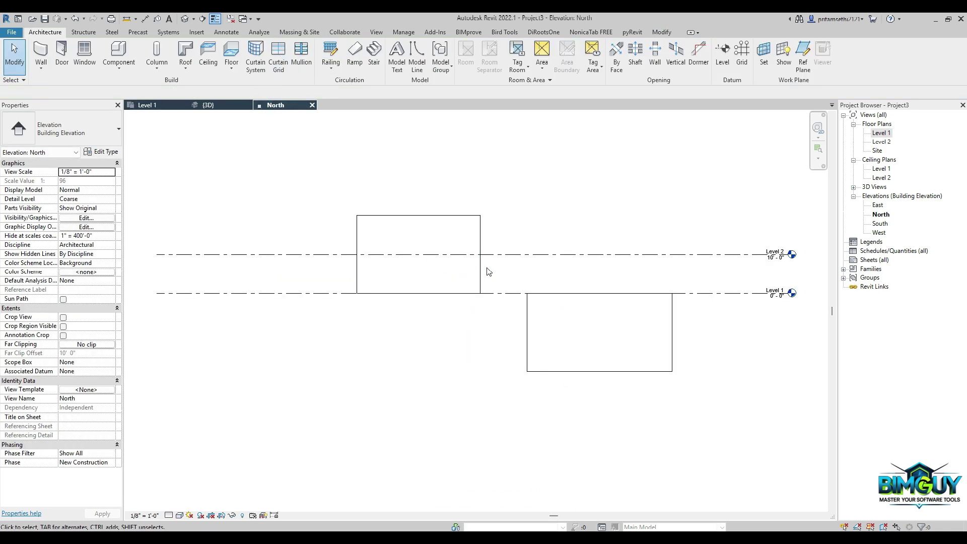
{"action": "left_click", "coordinate": [480, 266]}
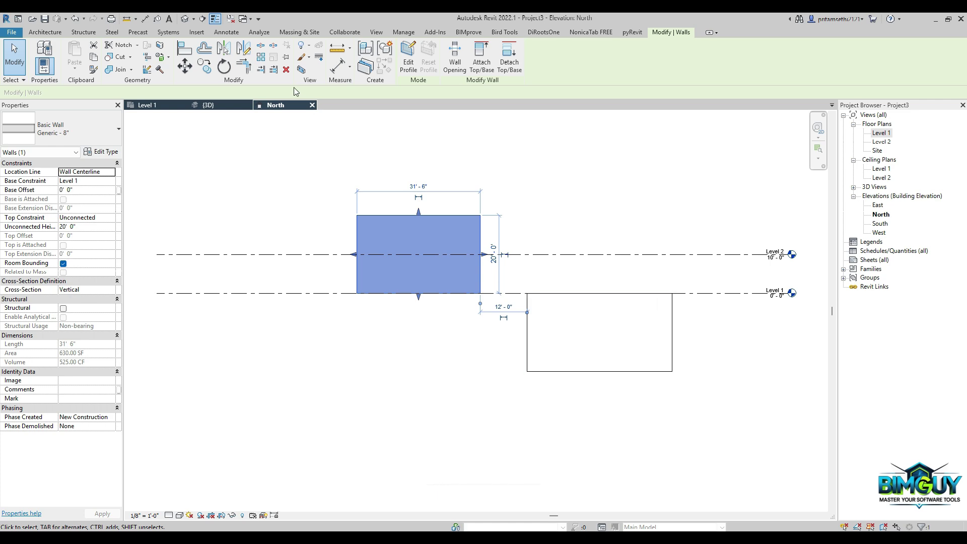
{"action": "left_click", "coordinate": [262, 157]}
- In the Level 1 plan, draw a third in-line wall with an unconnected height of 3' 0"
{"action": "left_click", "coordinate": [149, 106]}
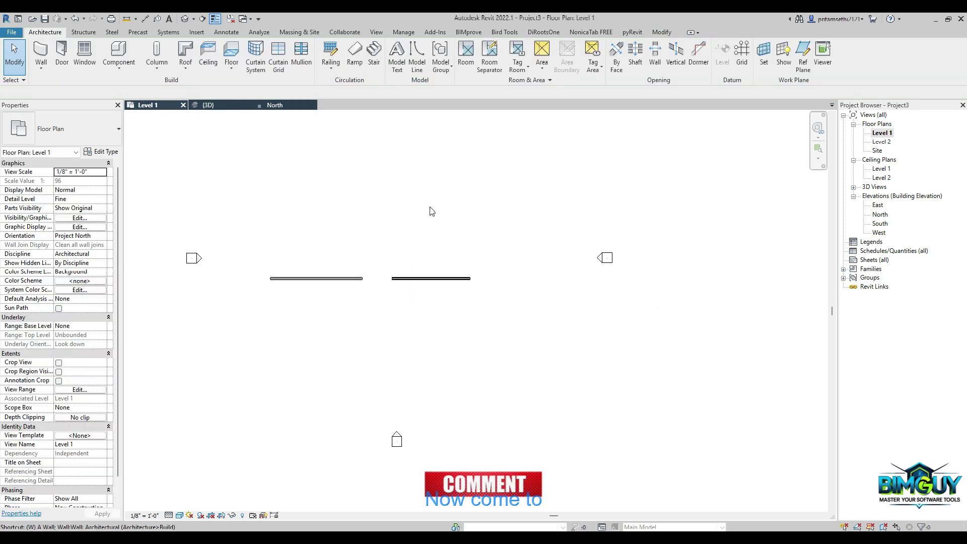
{"action": "key", "text": "w"}
{"action": "key", "text": "a"}
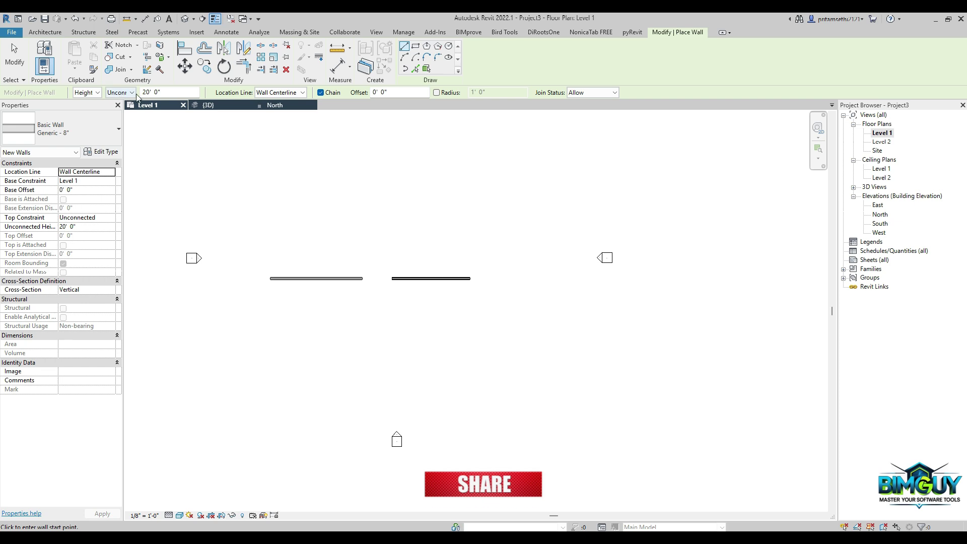
{"action": "left_click", "coordinate": [133, 93]}
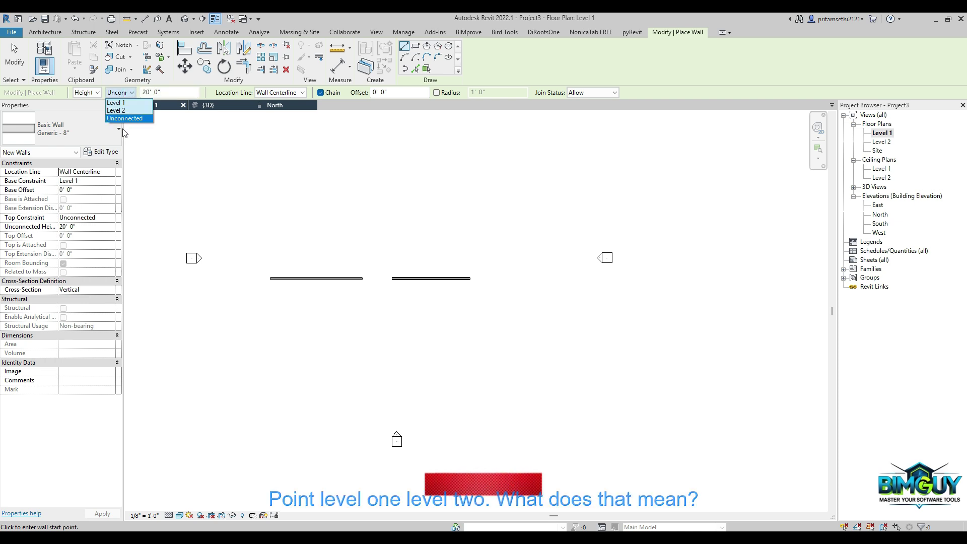
{"action": "left_click", "coordinate": [126, 117]}
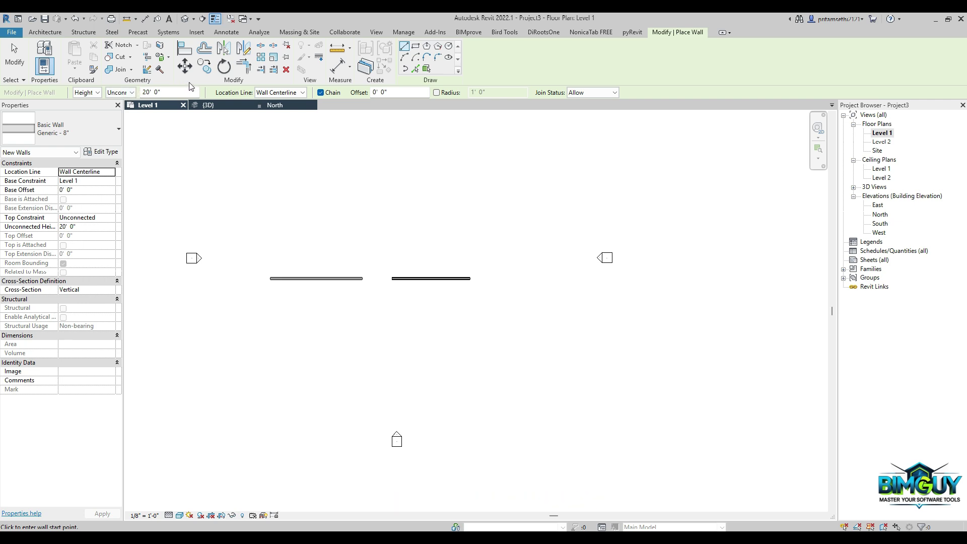
{"action": "left_click", "coordinate": [179, 92]}
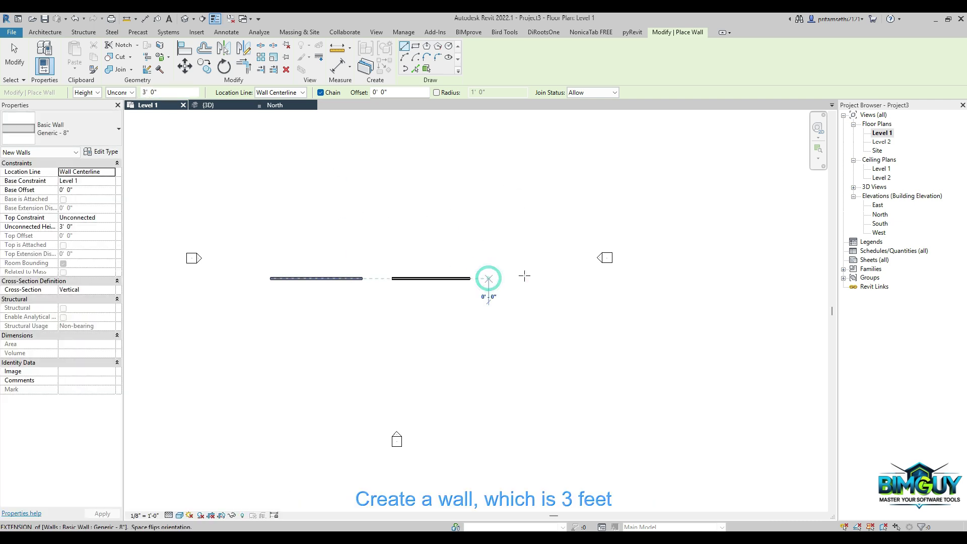
{"action": "left_click", "coordinate": [488, 277]}
{"action": "left_click", "coordinate": [542, 278]}
{"action": "key", "text": "Escape"}
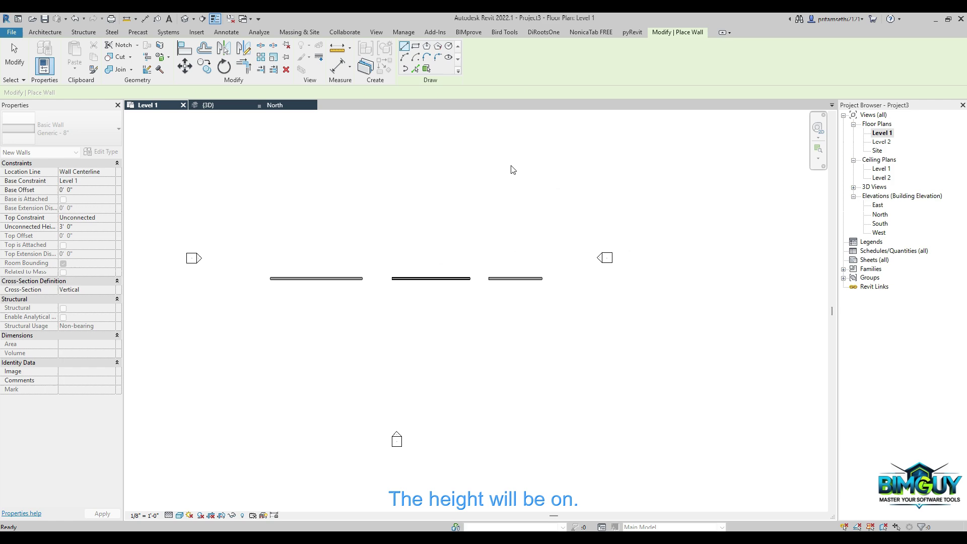
{"action": "key", "text": "Escape"}
- In the North elevation, add an aligned dimension for the short wall's height from Level 1 to its top
{"action": "left_click", "coordinate": [286, 104]}
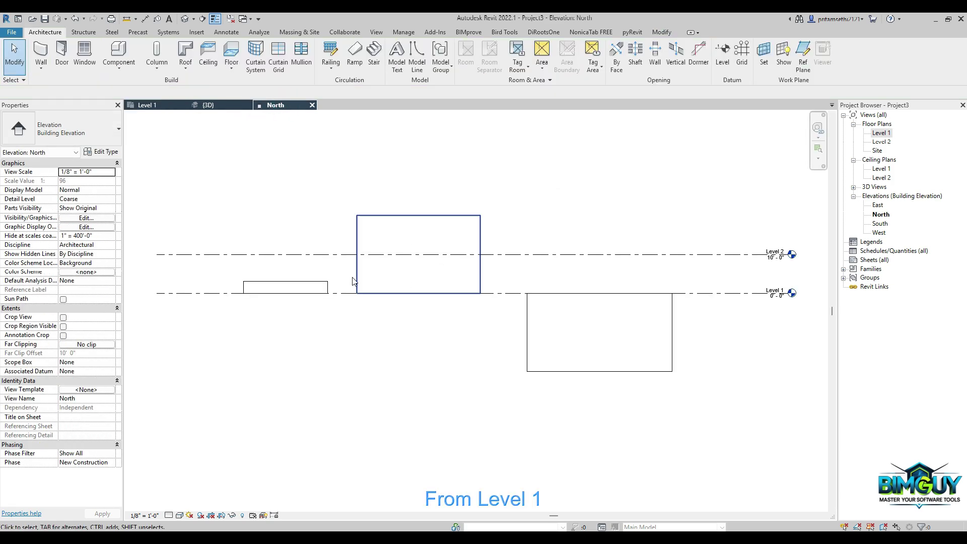
{"action": "scroll", "coordinate": [251, 282], "scroll_direction": "up", "scroll_amount": 5}
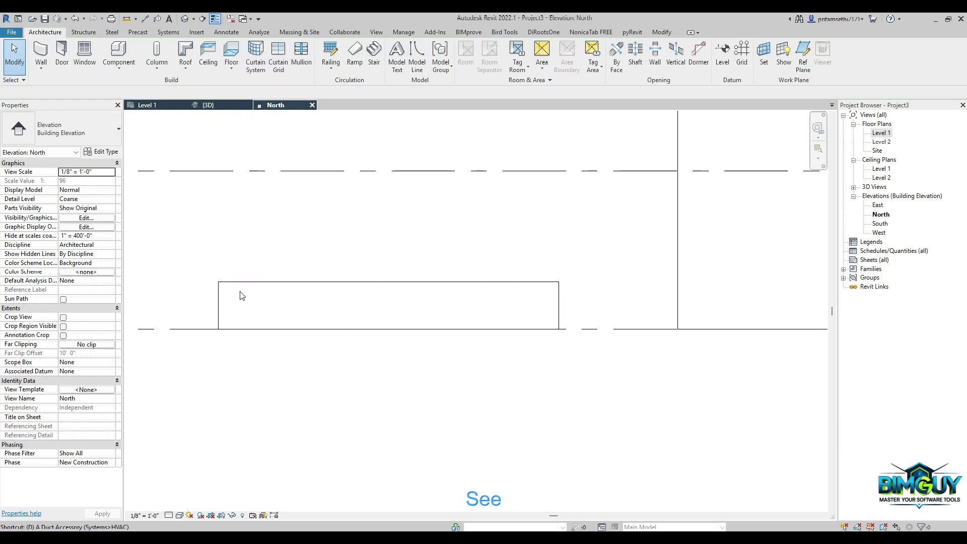
{"action": "key", "text": "i"}
{"action": "left_click", "coordinate": [207, 328]}
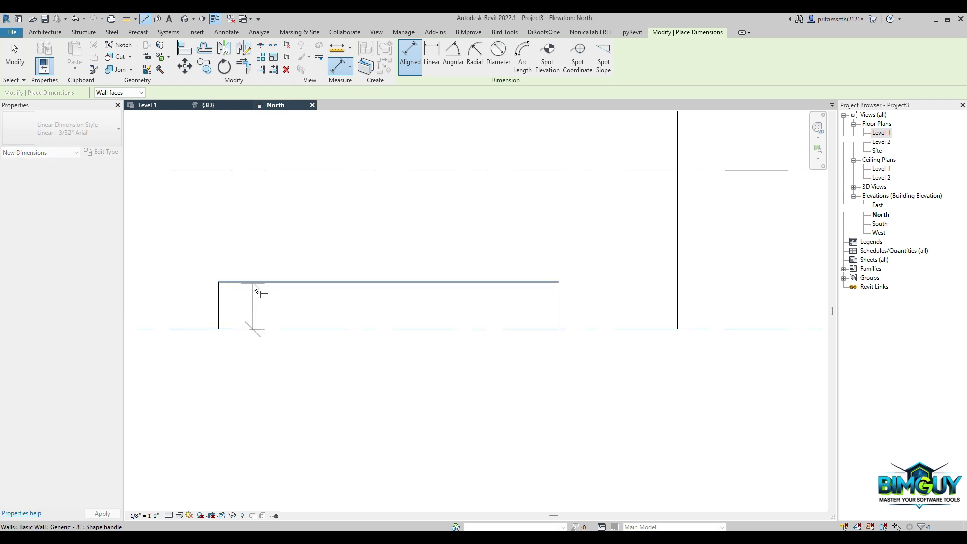
{"action": "left_click", "coordinate": [253, 283]}
{"action": "left_click", "coordinate": [190, 298]}
{"action": "scroll", "coordinate": [190, 297], "scroll_direction": "down", "scroll_amount": 2}
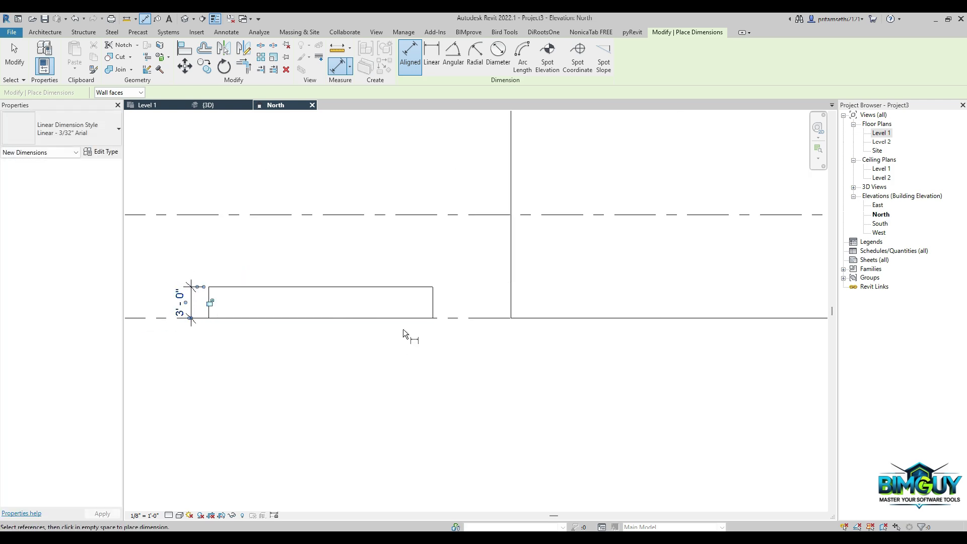
{"action": "key", "text": "Escape"}
{"action": "key", "text": "Escape"}
{"action": "scroll", "coordinate": [355, 312], "scroll_direction": "down", "scroll_amount": 2}
- In the Level 1 plan, draw a horizontal wall about 37' 0" long above and parallel to the first wall, with its height set to Level 2
{"action": "left_click", "coordinate": [150, 107]}
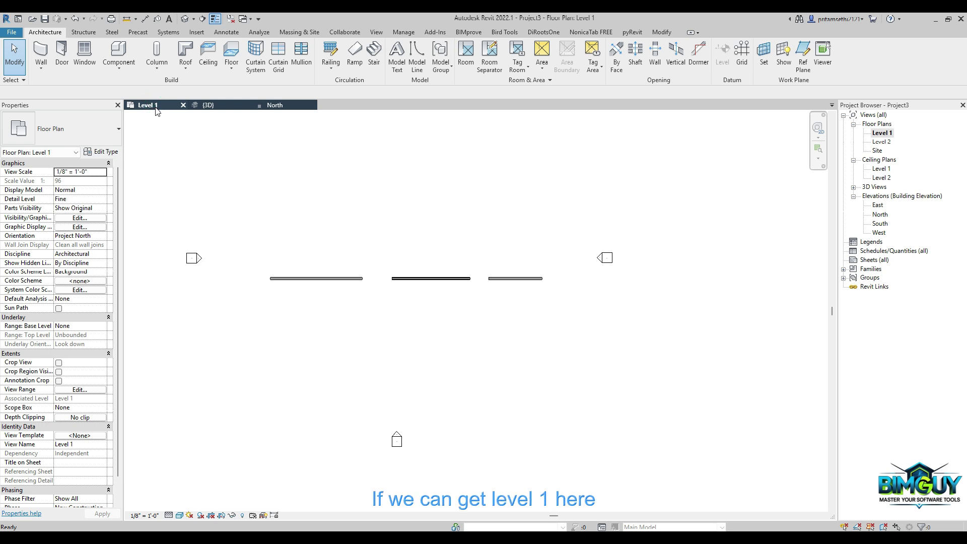
{"action": "key", "text": "w"}
{"action": "key", "text": "a"}
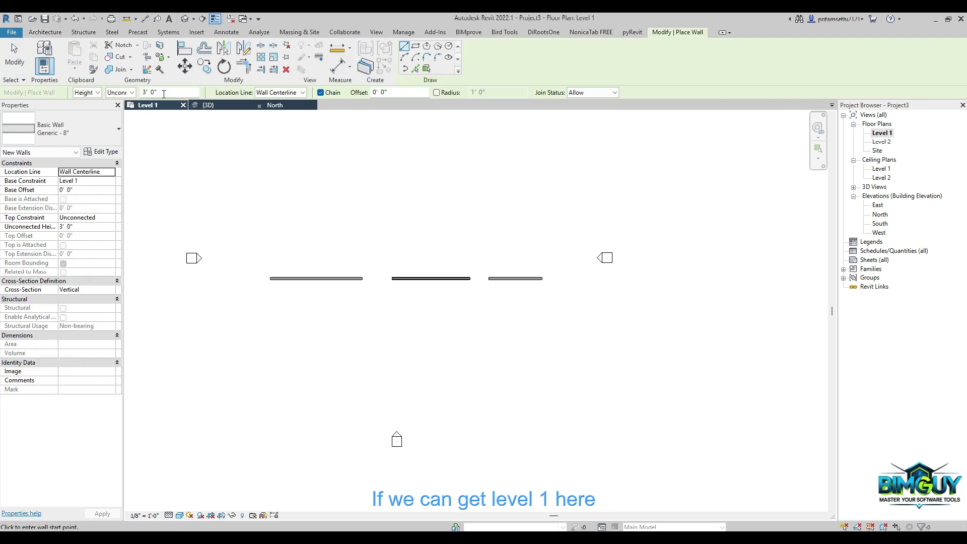
{"action": "left_click", "coordinate": [130, 92]}
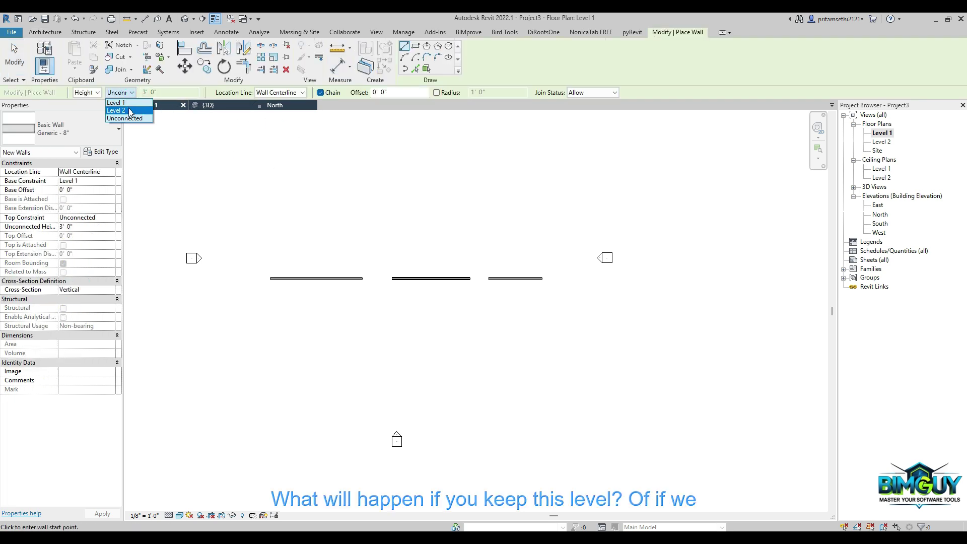
{"action": "left_click", "coordinate": [130, 111]}
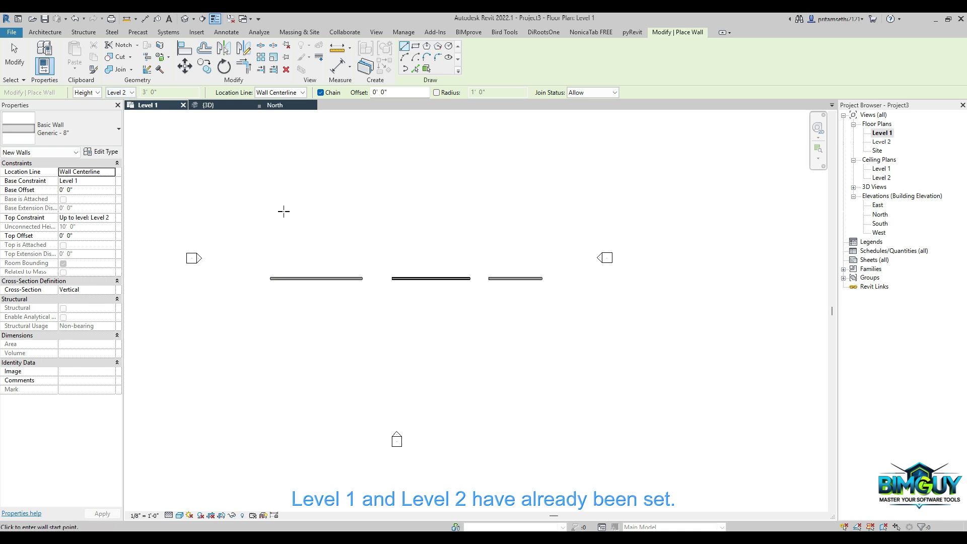
{"action": "left_click", "coordinate": [270, 244]}
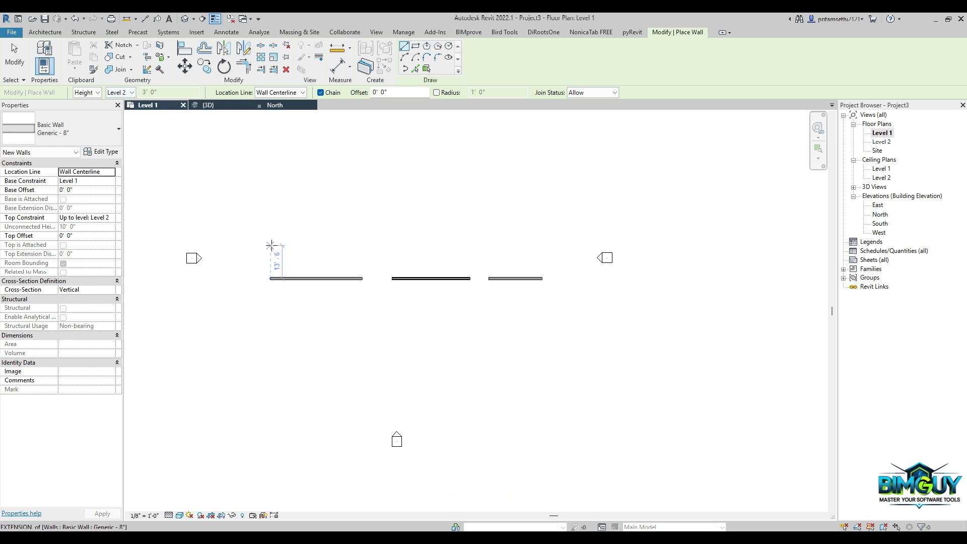
{"action": "left_click", "coordinate": [363, 244]}
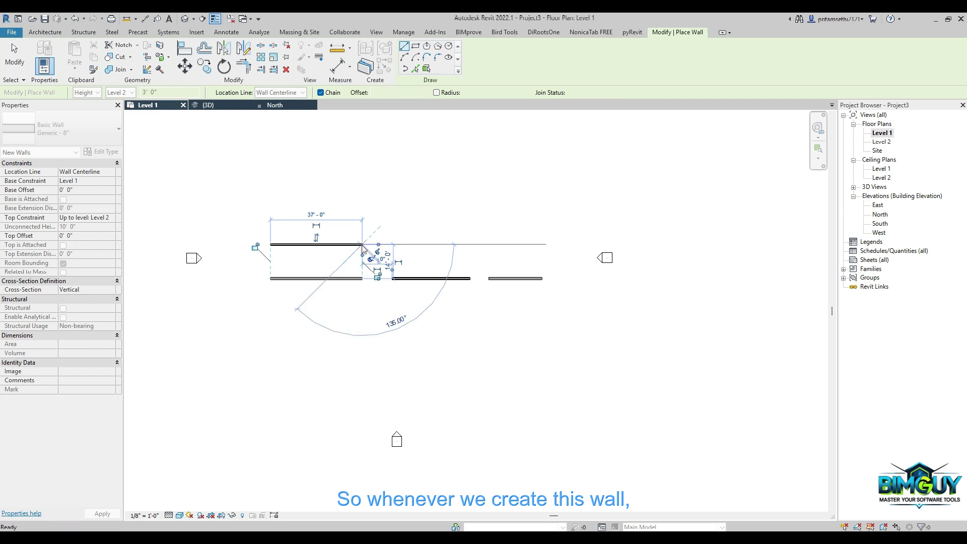
{"action": "key", "text": "Escape"}
{"action": "key", "text": "Escape"}
- In the North elevation, examine how the new wall spans between Level 1 and Level 2 and check its constraints
{"action": "left_click", "coordinate": [265, 106]}
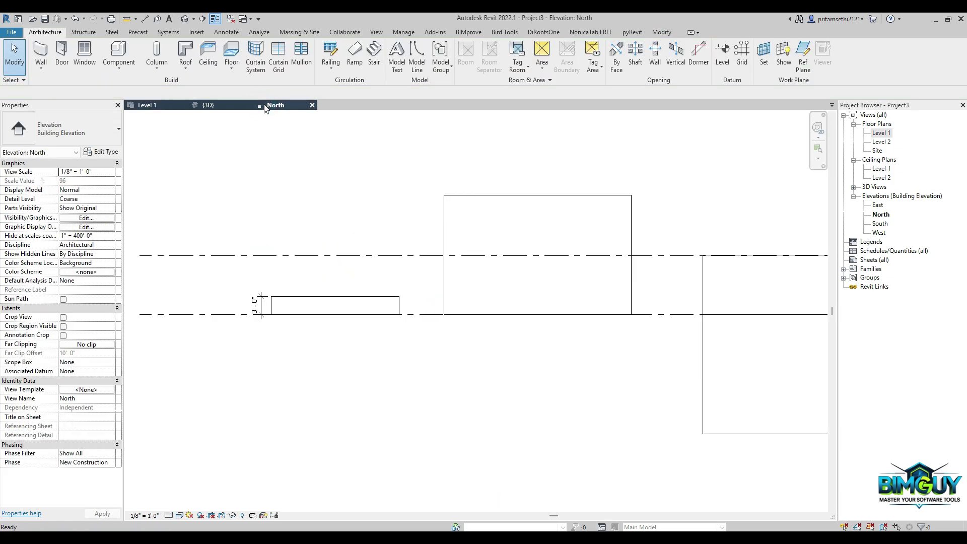
{"action": "middle_click_drag", "start_coordinate": [488, 237], "coordinate": [277, 261]}
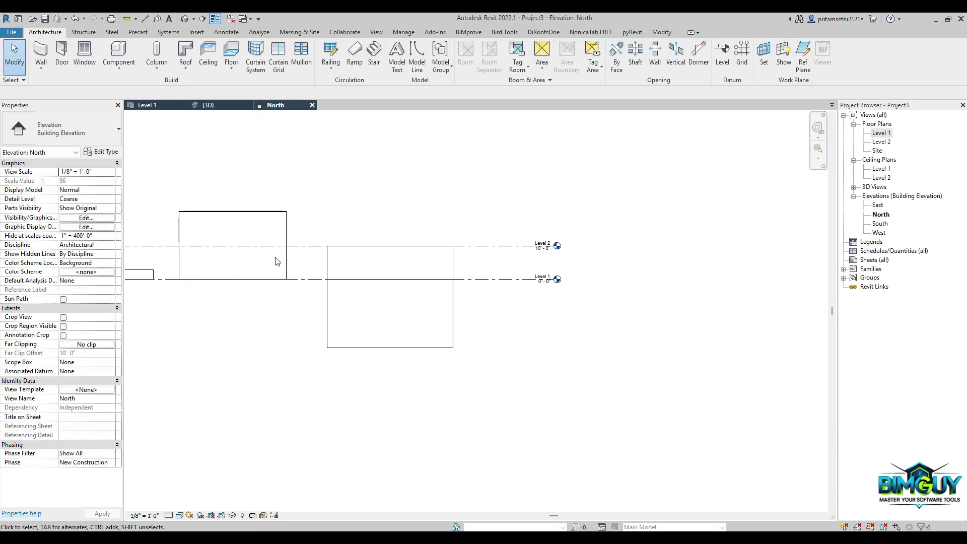
{"action": "left_click", "coordinate": [327, 264]}
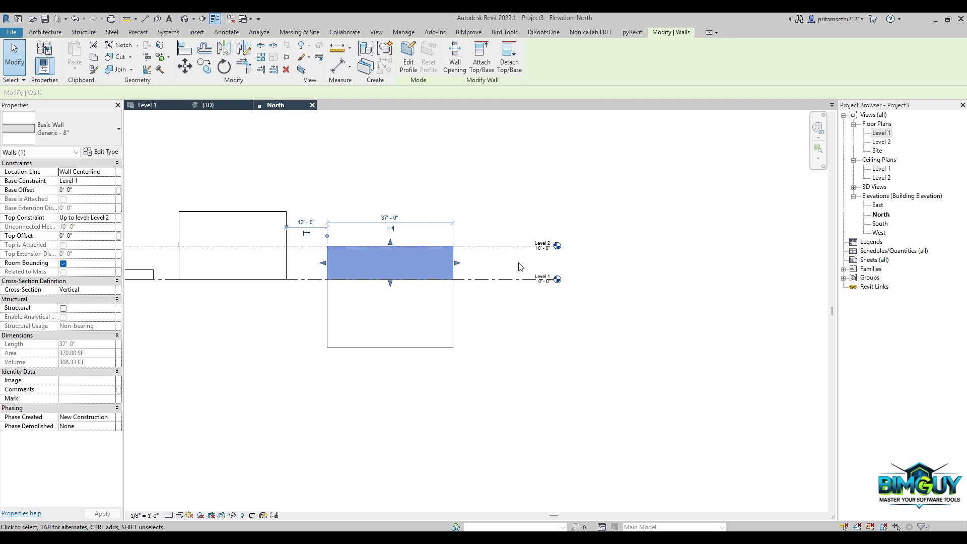
{"action": "scroll", "coordinate": [421, 272], "scroll_direction": "up", "scroll_amount": 2}
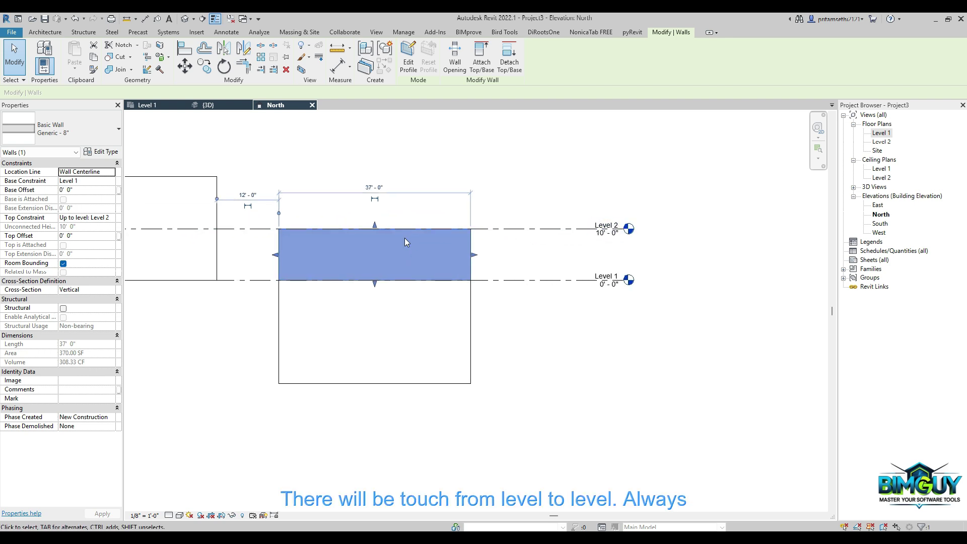
{"action": "scroll", "coordinate": [307, 231], "scroll_direction": "up", "scroll_amount": 3}
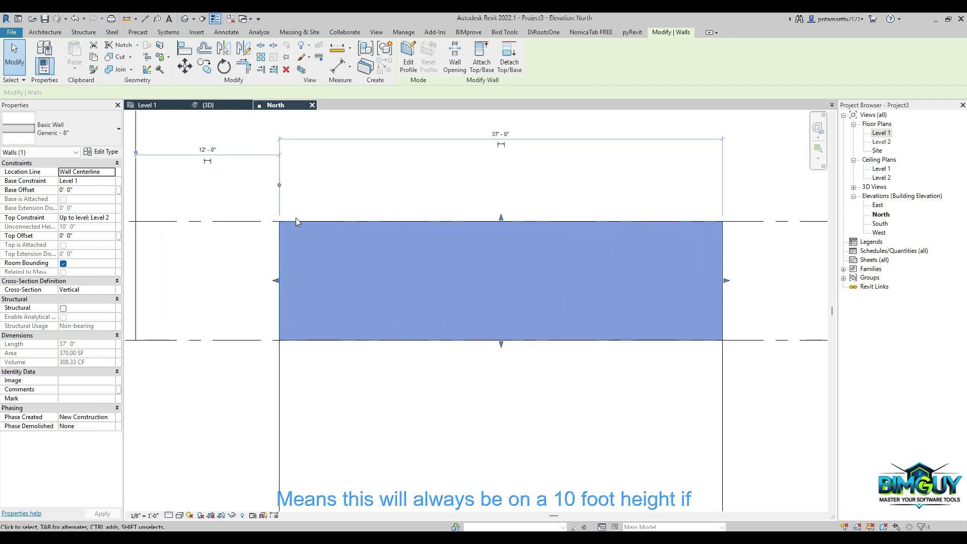
{"action": "scroll", "coordinate": [280, 341], "scroll_direction": "down", "scroll_amount": 5}
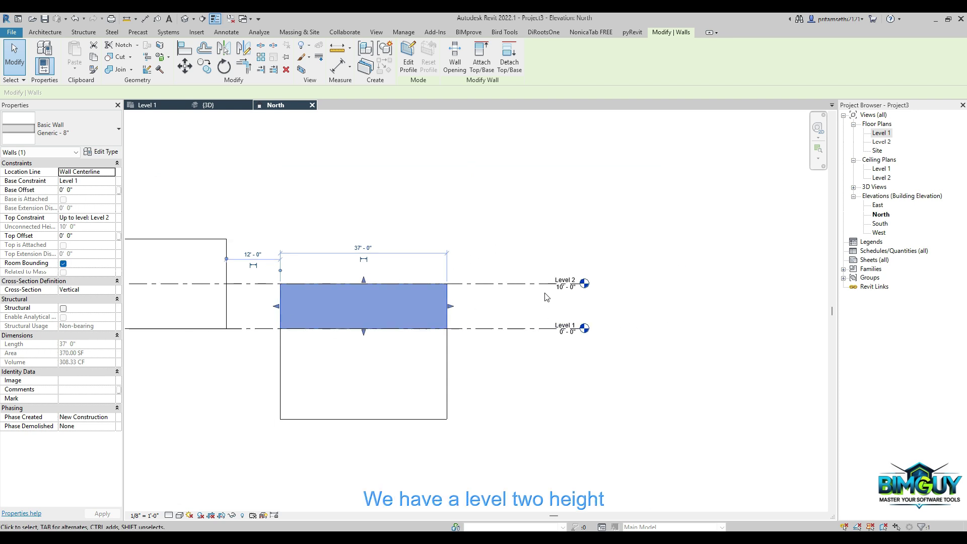
- Set the elevation of Level 2 to 15' 0"
{"action": "scroll", "coordinate": [562, 291], "scroll_direction": "up", "scroll_amount": 2}
{"action": "left_click", "coordinate": [562, 292]}
{"action": "left_click", "coordinate": [562, 291]}
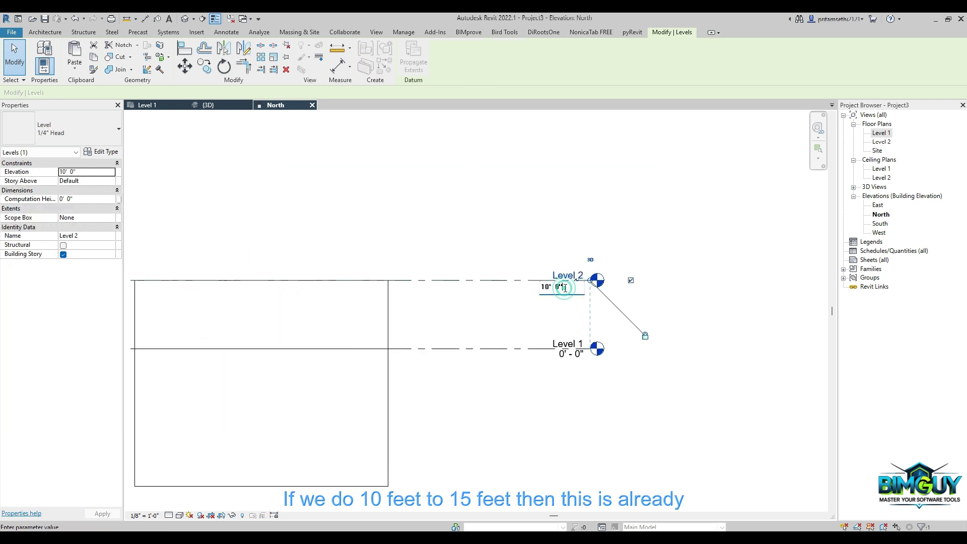
{"action": "type", "text": "15"}
{"action": "key", "text": "Return"}
{"action": "scroll", "coordinate": [428, 328], "scroll_direction": "down", "scroll_amount": 5}
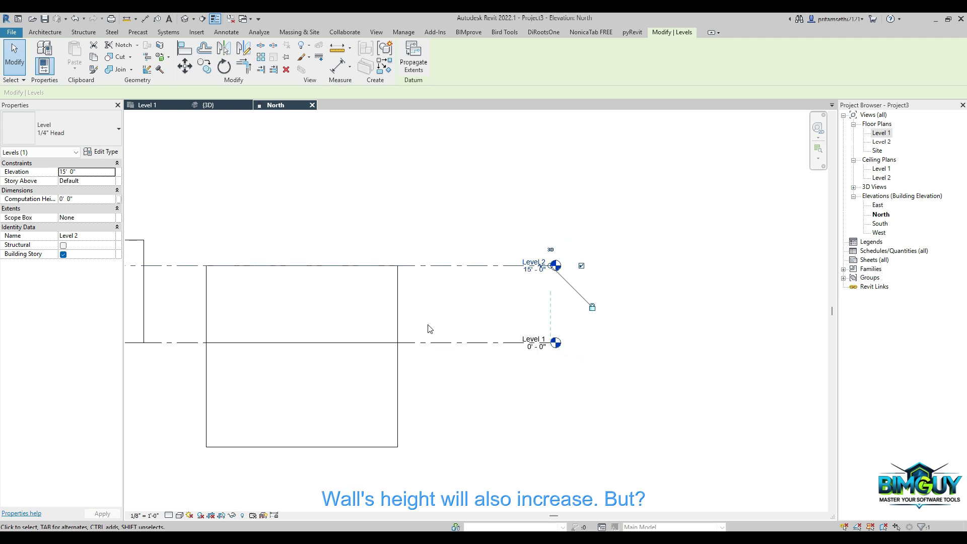
- Compare the two unconnected walls with the Level 2-constrained wall and check the middle wall's constraints
{"action": "scroll", "coordinate": [377, 315], "scroll_direction": "up", "scroll_amount": 3}
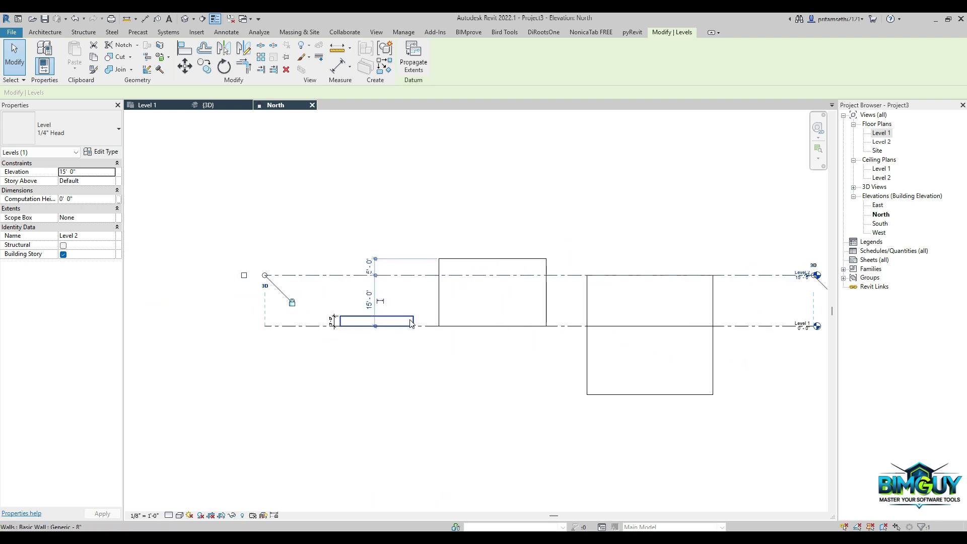
{"action": "left_click", "coordinate": [404, 317]}
{"action": "left_click", "coordinate": [439, 301]}
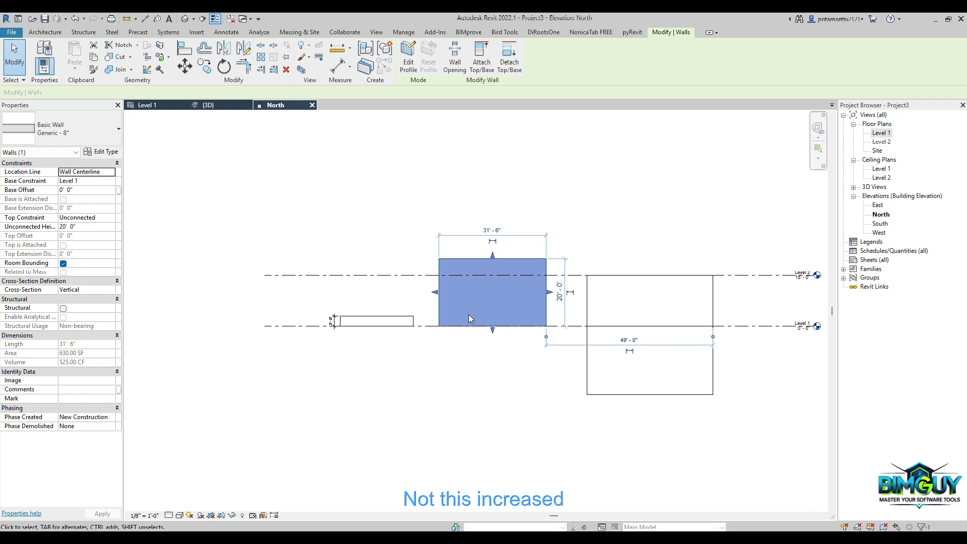
{"action": "middle_click_drag", "start_coordinate": [609, 303], "coordinate": [446, 313]}
{"action": "scroll", "coordinate": [446, 313], "scroll_direction": "up", "scroll_amount": 1}
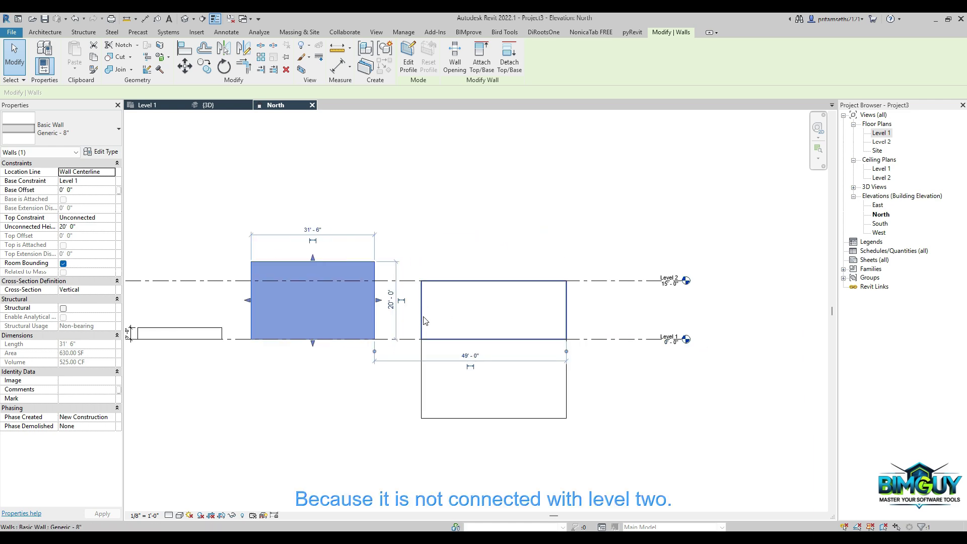
{"action": "scroll", "coordinate": [218, 302], "scroll_direction": "up", "scroll_amount": 2}
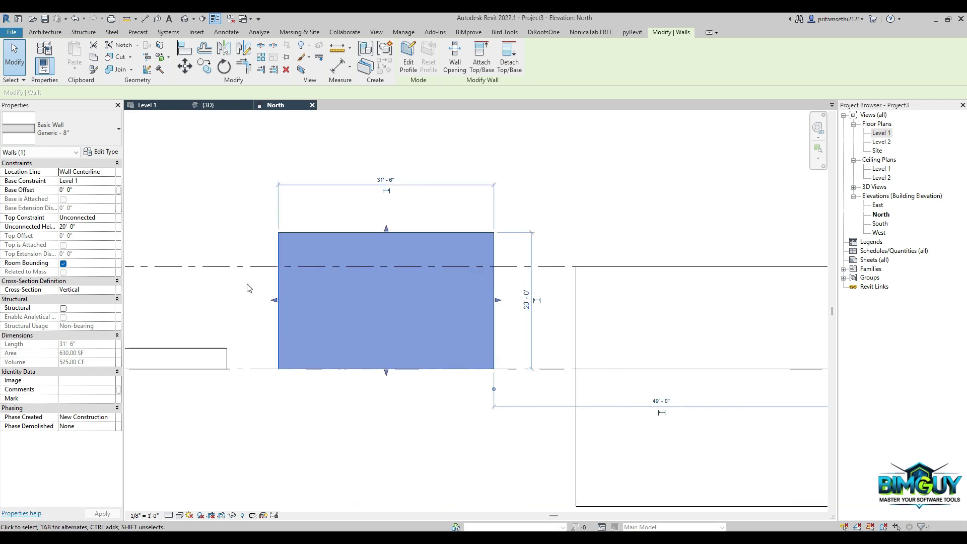
- Try Level 2 as the middle wall's base constraint and set it back to Level 1
{"action": "left_click", "coordinate": [247, 286]}
{"action": "left_click", "coordinate": [281, 282]}
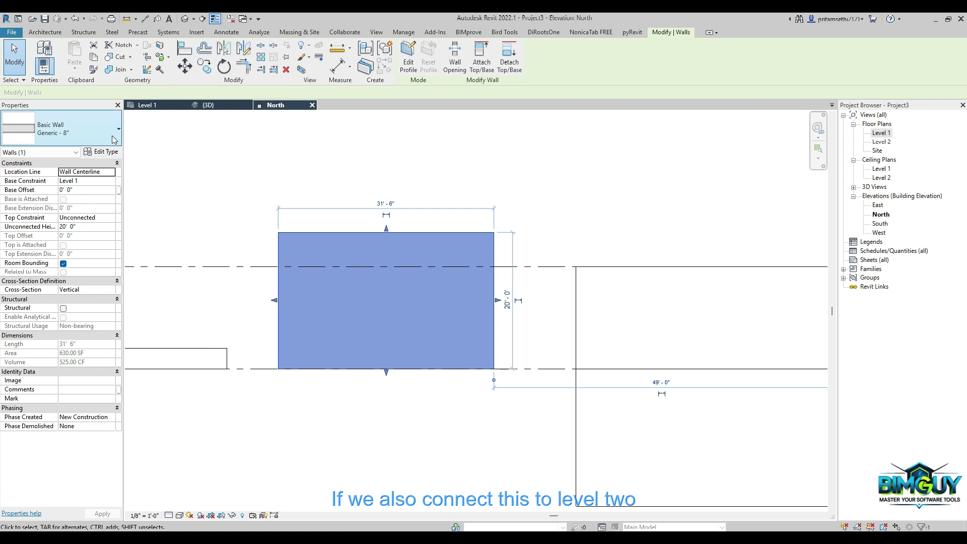
{"action": "left_click", "coordinate": [111, 181]}
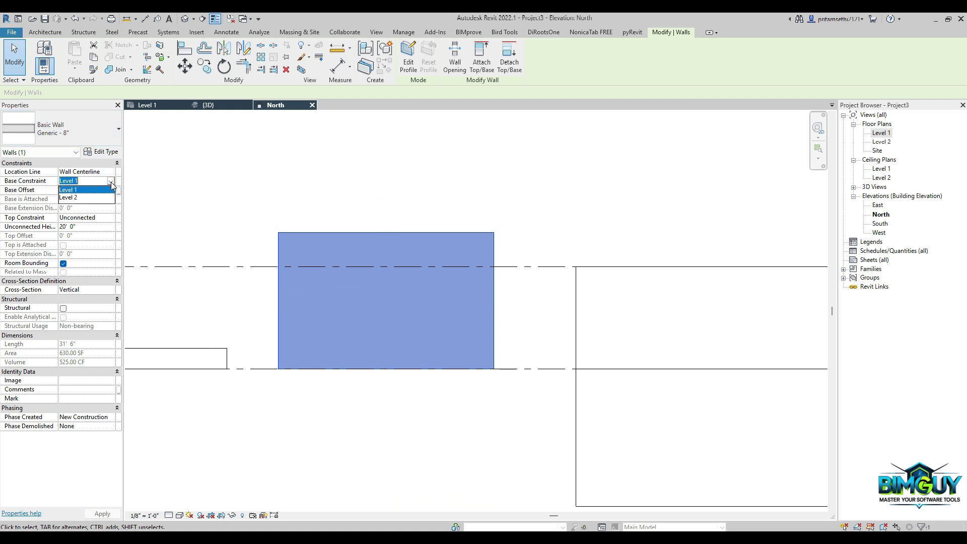
{"action": "left_click", "coordinate": [99, 197]}
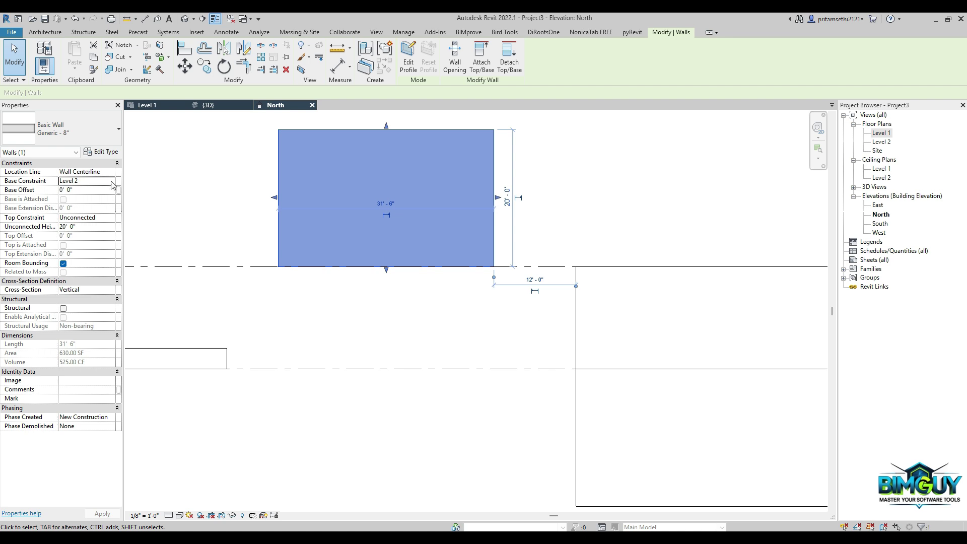
{"action": "left_click", "coordinate": [111, 182]}
{"action": "left_click", "coordinate": [95, 189]}
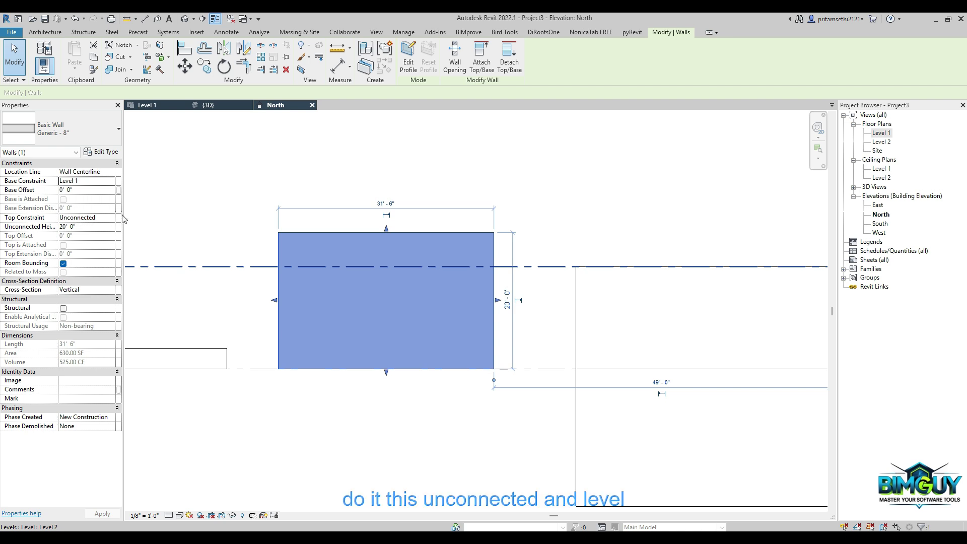
- Set the middle wall's top constraint to Up to level: Level 2
{"action": "left_click", "coordinate": [111, 218]}
{"action": "left_click", "coordinate": [100, 242]}
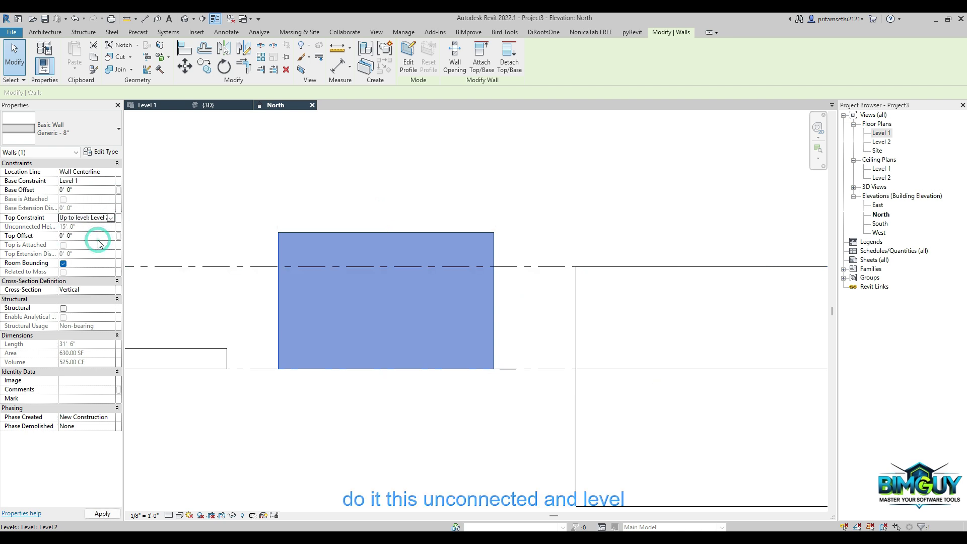
{"action": "left_click", "coordinate": [584, 207]}
{"action": "scroll", "coordinate": [564, 215], "scroll_direction": "down", "scroll_amount": 2}
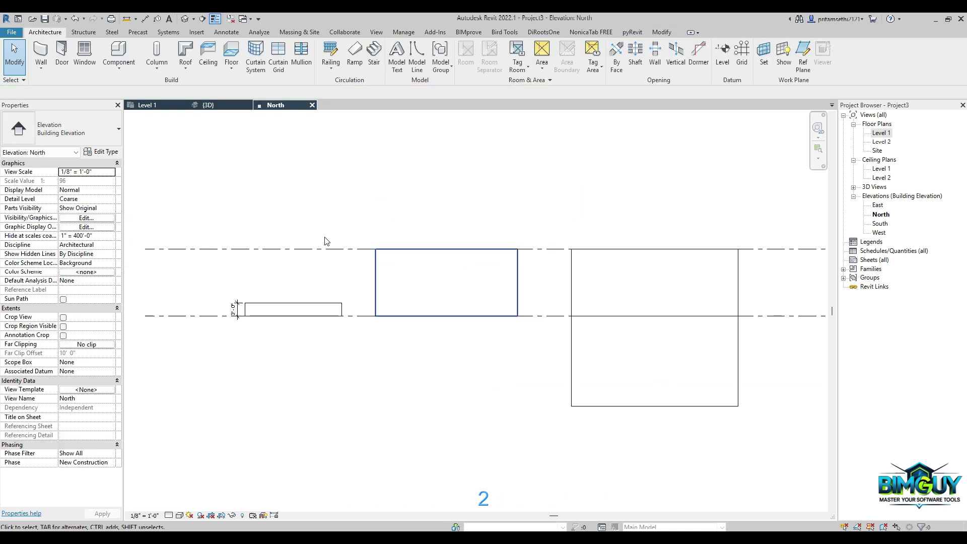
- Set Level 2 to 20' 0" above Level 1
{"action": "left_click", "coordinate": [303, 250]}
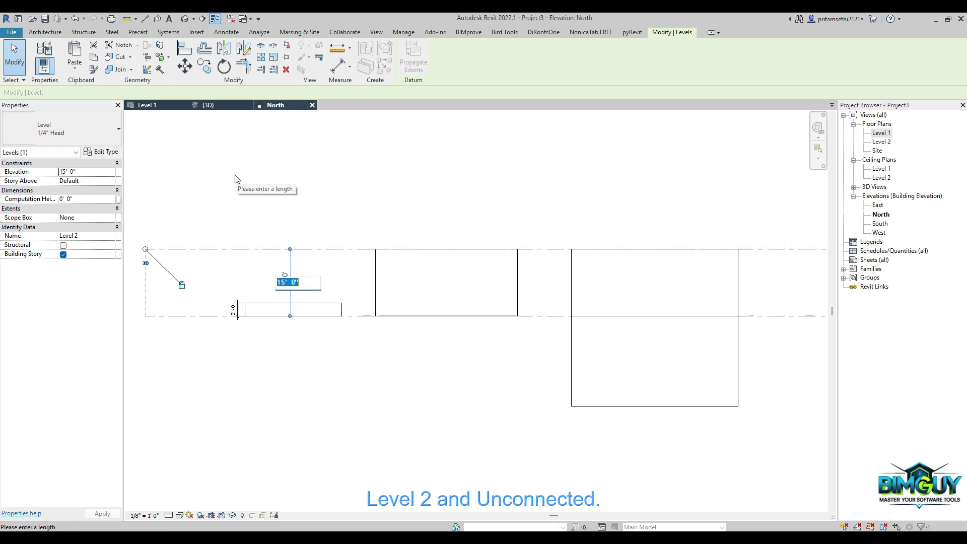
{"action": "type", "text": "20"}
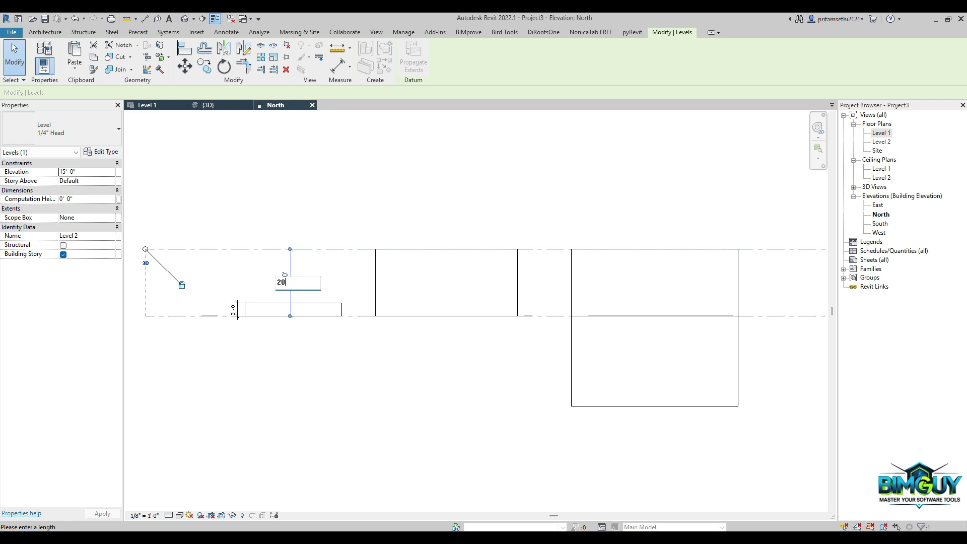
{"action": "key", "text": "Return"}
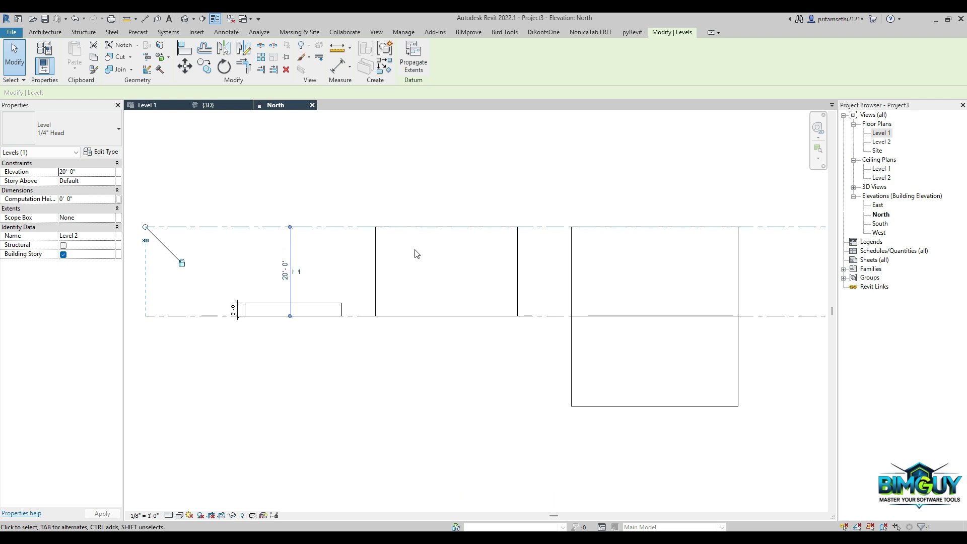
- Delete the Depth-based wall that extends below Level 1
{"action": "left_click", "coordinate": [574, 362]}
{"action": "scroll", "coordinate": [575, 363], "scroll_direction": "down", "scroll_amount": 2}
{"action": "key", "text": "Delete"}
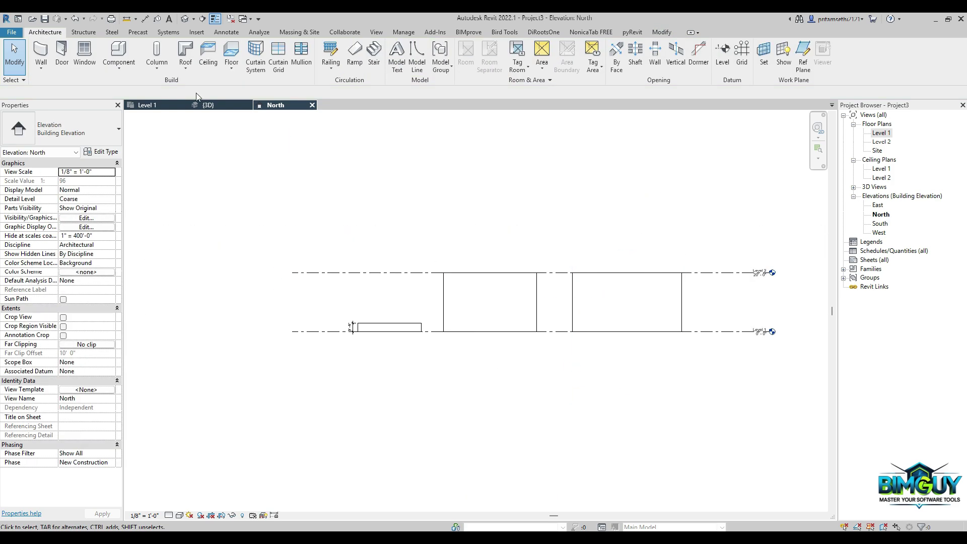
- In the Level 1 floor plan, draw a closed rectangle of chained Generic - 8" walls about 19' wide, above the middle wall
{"action": "left_click", "coordinate": [149, 107]}
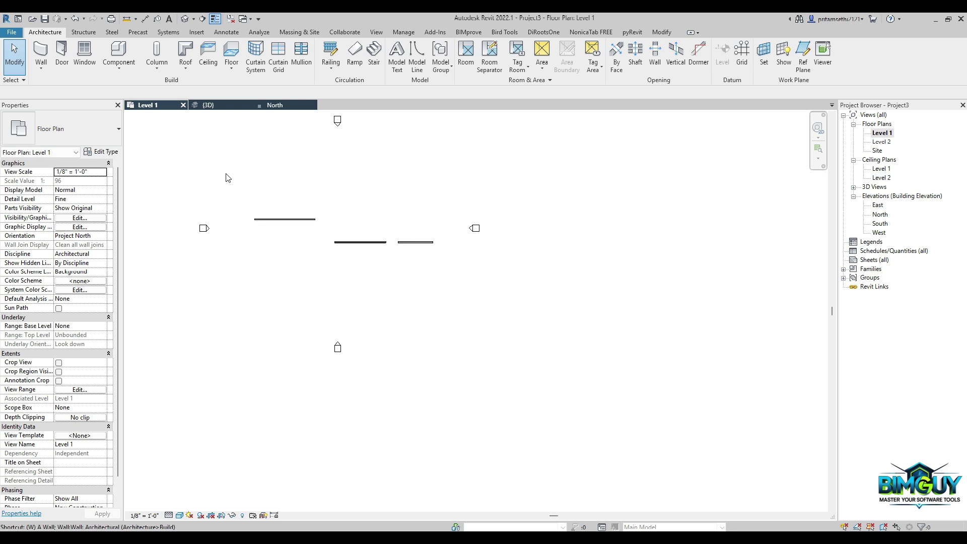
{"action": "key", "text": "a"}
{"action": "scroll", "coordinate": [285, 182], "scroll_direction": "up", "scroll_amount": 3}
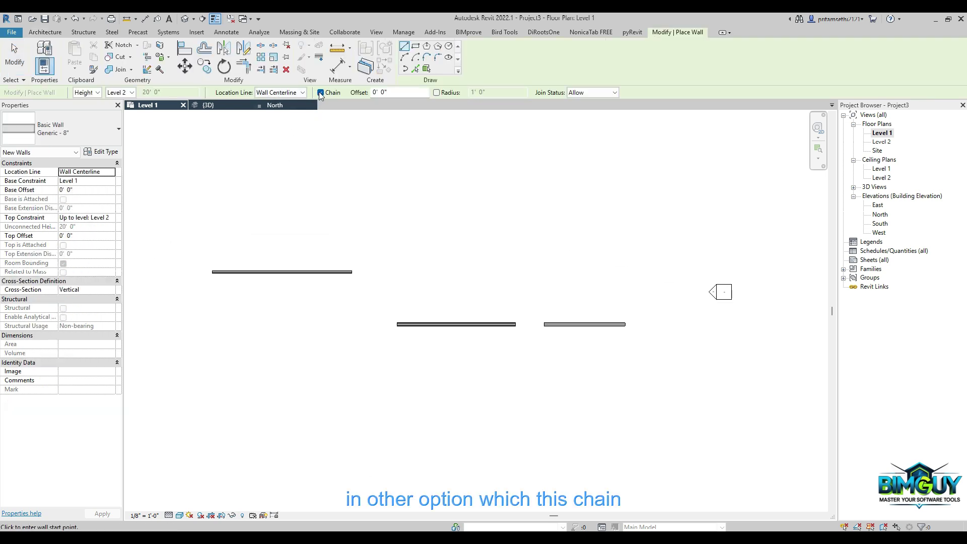
{"action": "scroll", "coordinate": [402, 262], "scroll_direction": "up", "scroll_amount": 2}
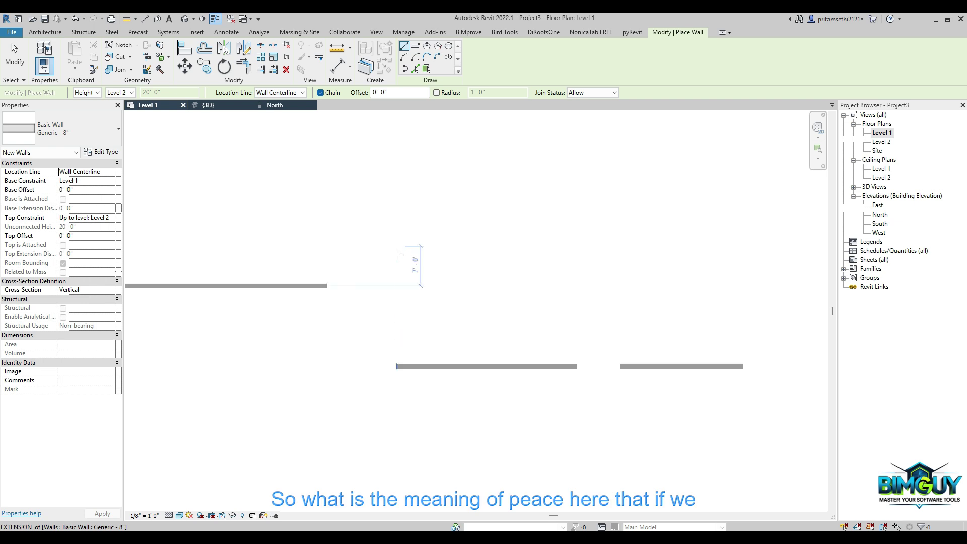
{"action": "left_click", "coordinate": [396, 241]}
{"action": "left_click", "coordinate": [505, 241]}
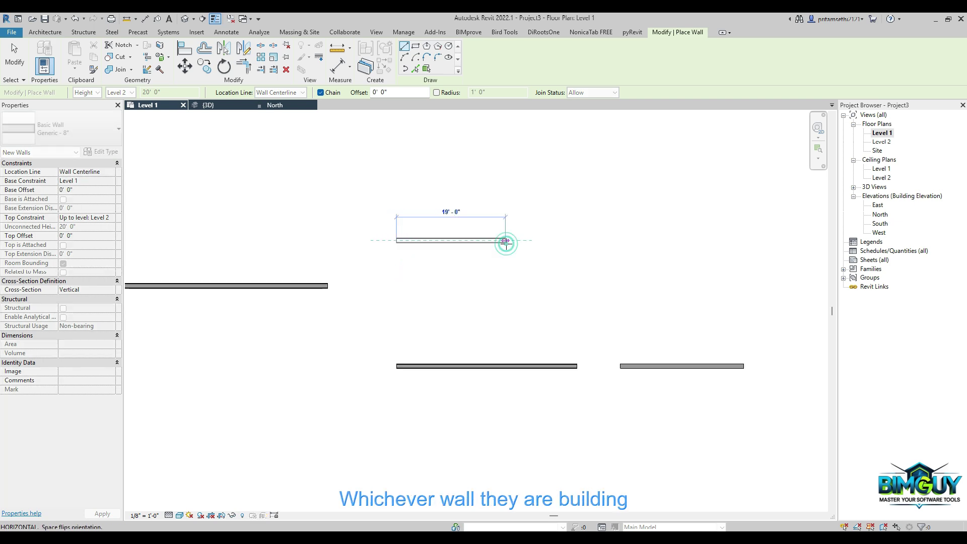
{"action": "left_click", "coordinate": [505, 308]}
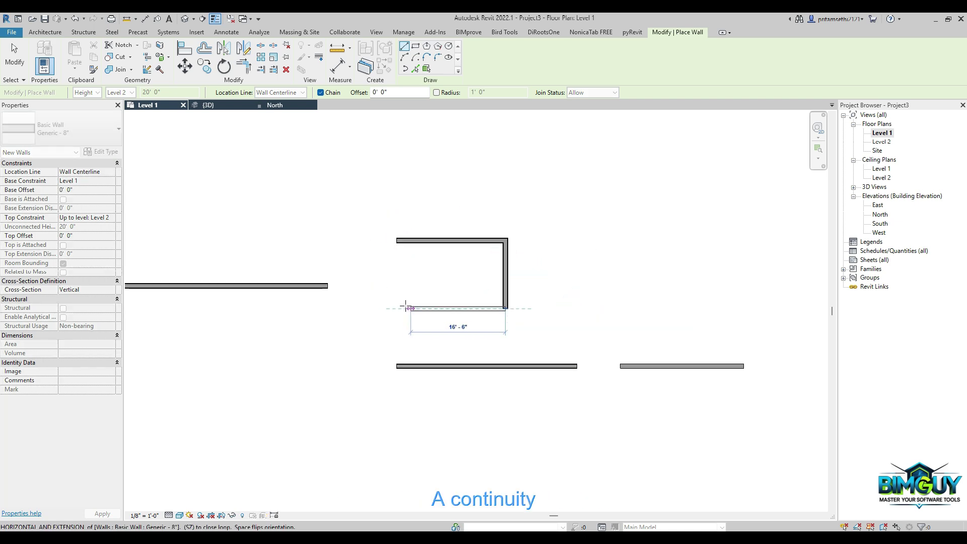
{"action": "left_click", "coordinate": [396, 308]}
{"action": "left_click", "coordinate": [397, 241]}
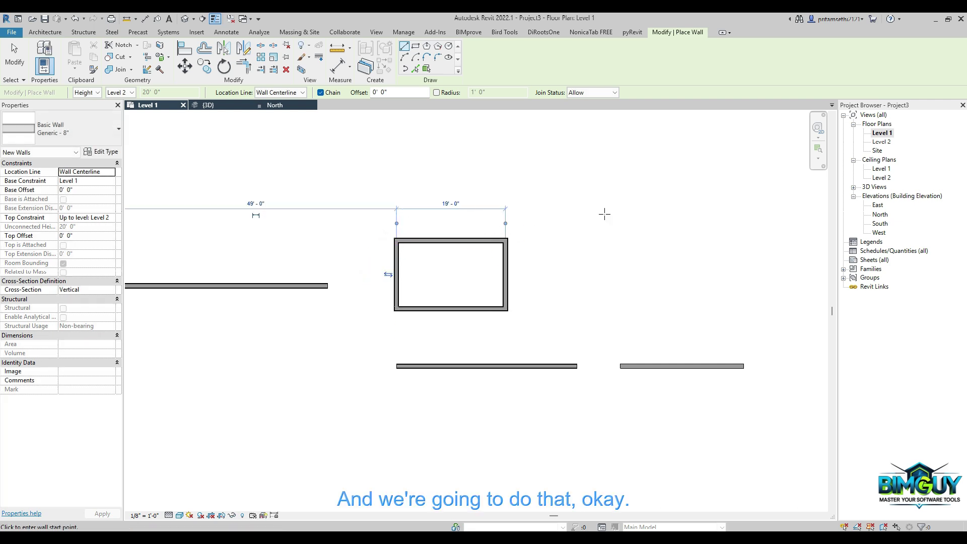
- Draw an L-shaped pair of chained walls up and right of the rectangle, with a vertical leg about 11' 10" long
{"action": "left_click", "coordinate": [531, 172]}
{"action": "left_click", "coordinate": [625, 171]}
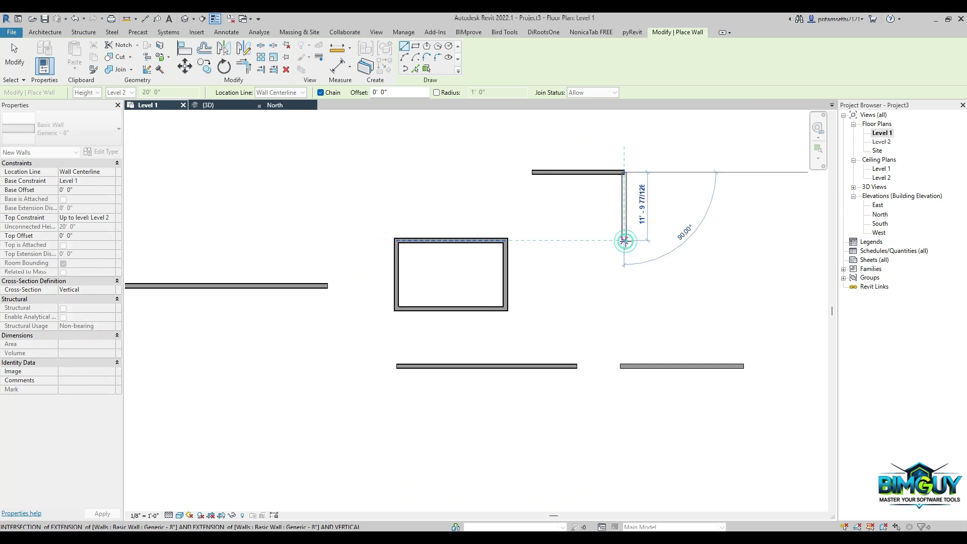
{"action": "left_click", "coordinate": [624, 241]}
{"action": "key", "text": "Escape"}
{"action": "key", "text": "Escape"}
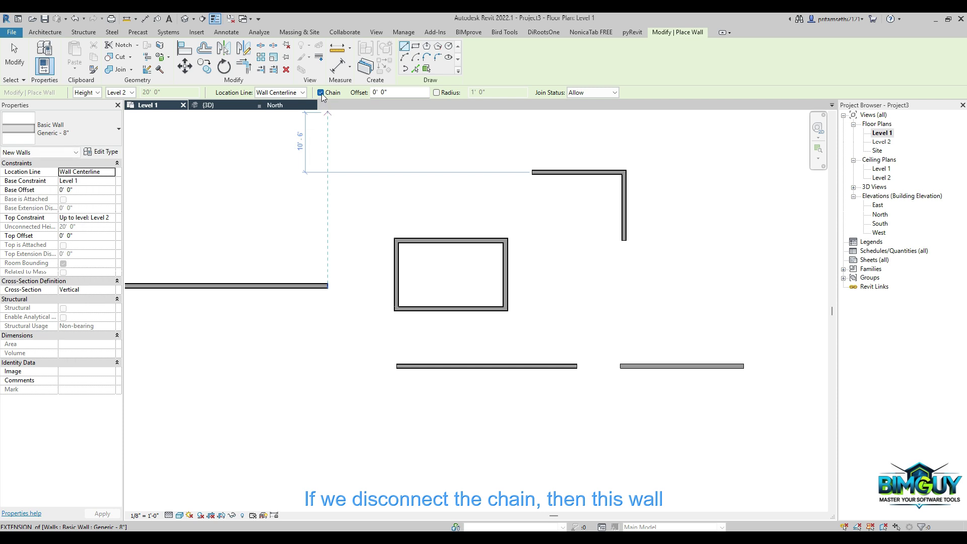
- Turn off Chain and draw an 18' horizontal wall above the rectangle, plus a separate 10' wall down from its right end
{"action": "left_click", "coordinate": [321, 93]}
{"action": "left_click", "coordinate": [345, 157]}
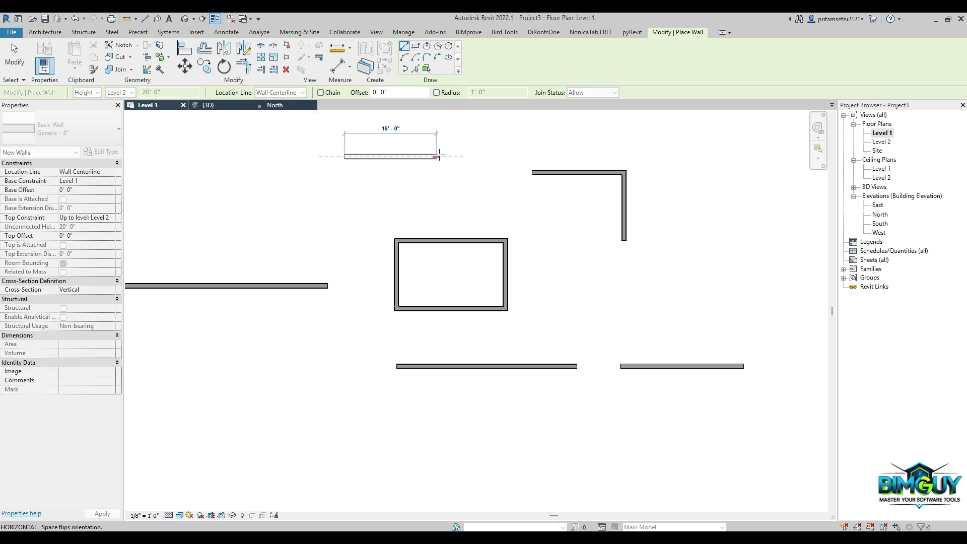
{"action": "left_click", "coordinate": [447, 156]}
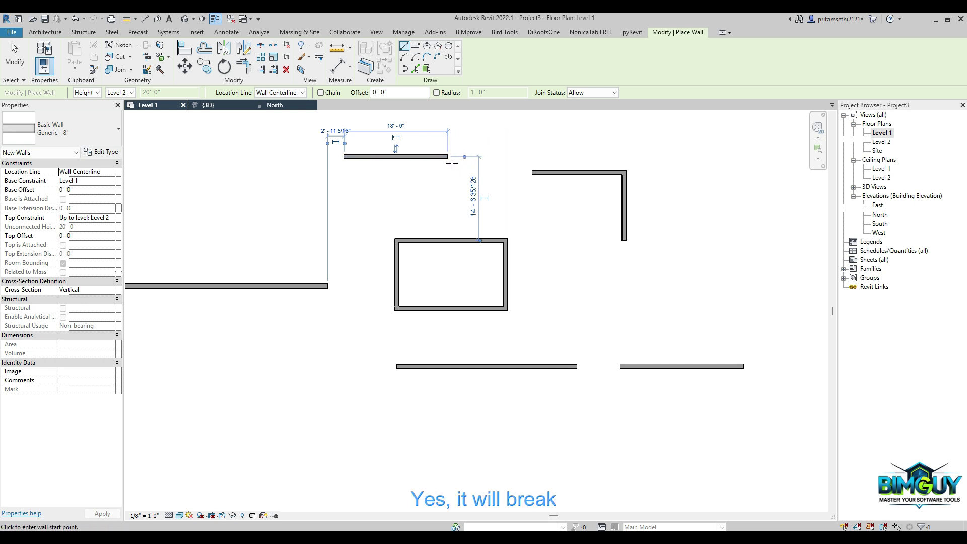
{"action": "scroll", "coordinate": [448, 161], "scroll_direction": "up", "scroll_amount": 1}
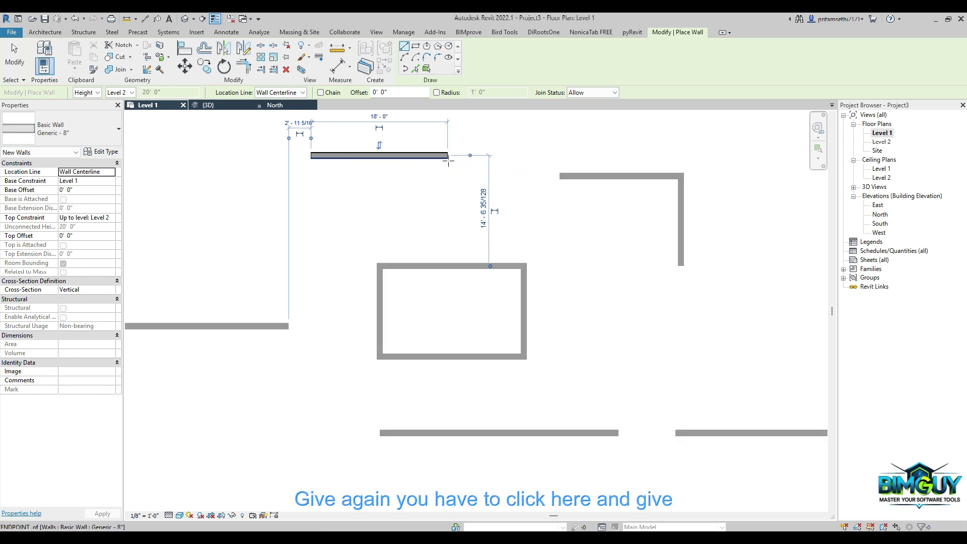
{"action": "scroll", "coordinate": [448, 160], "scroll_direction": "up", "scroll_amount": 1}
{"action": "left_click", "coordinate": [447, 156]}
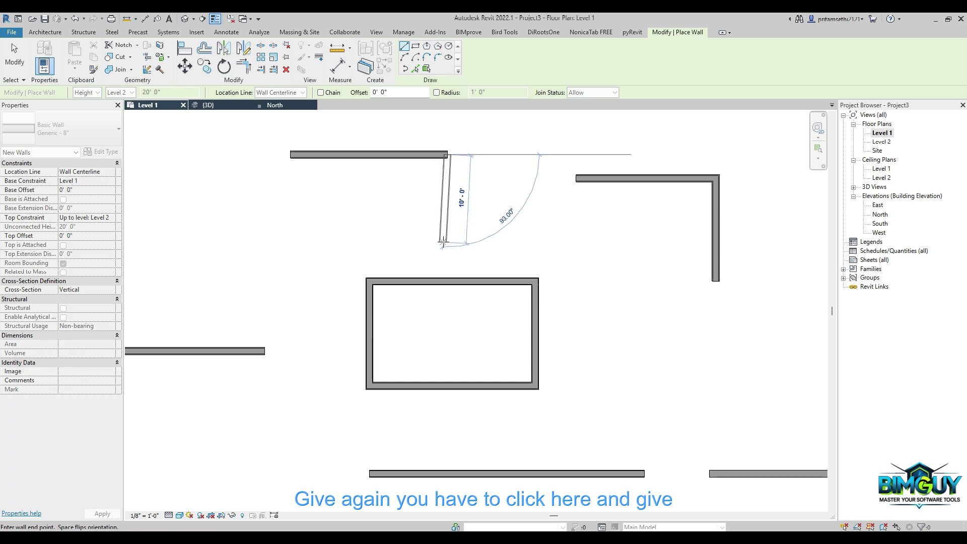
{"action": "left_click", "coordinate": [444, 240]}
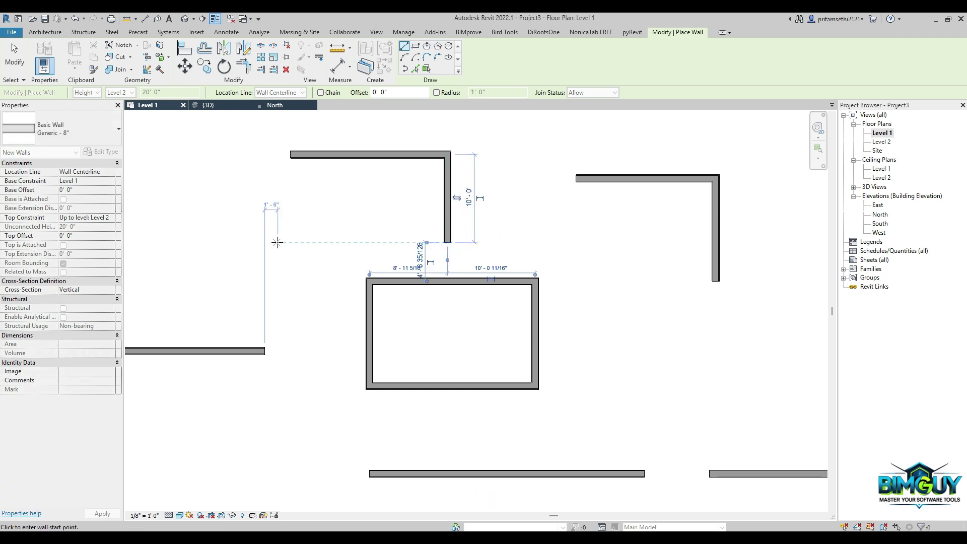
- Close the unchained room with an 18' lower wall and a left wall, each drawn as a separate segment
{"action": "left_click", "coordinate": [447, 239]}
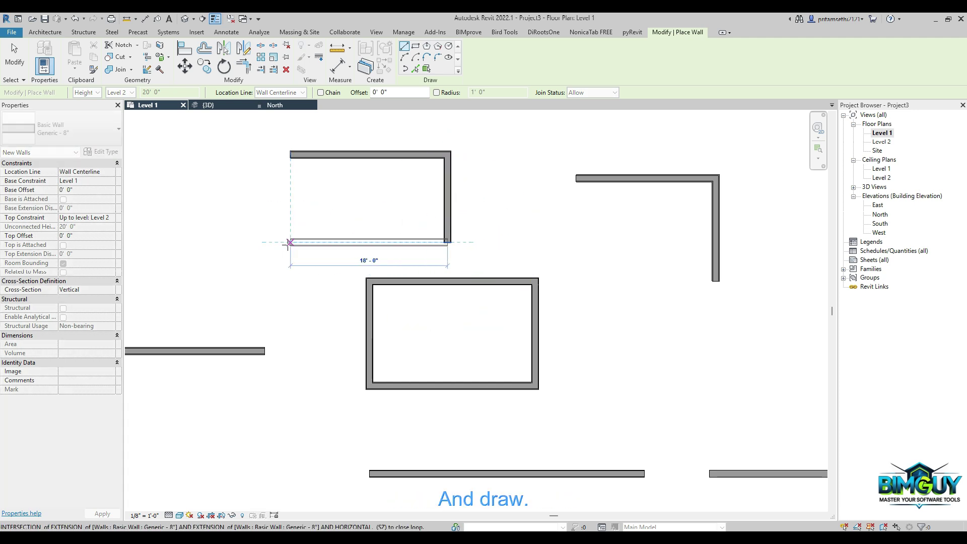
{"action": "left_click", "coordinate": [290, 243]}
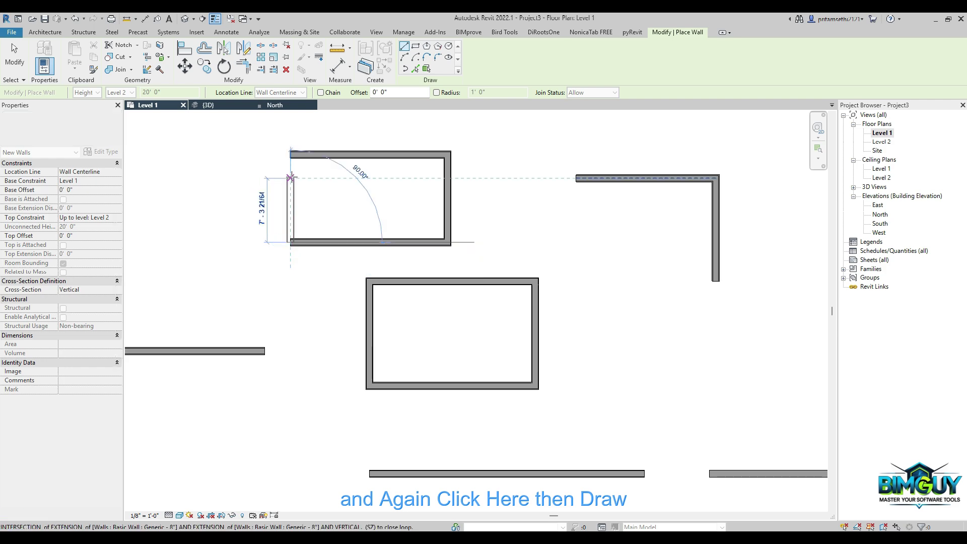
{"action": "left_click", "coordinate": [290, 154]}
{"action": "key", "text": "Escape"}
{"action": "key", "text": "Escape"}
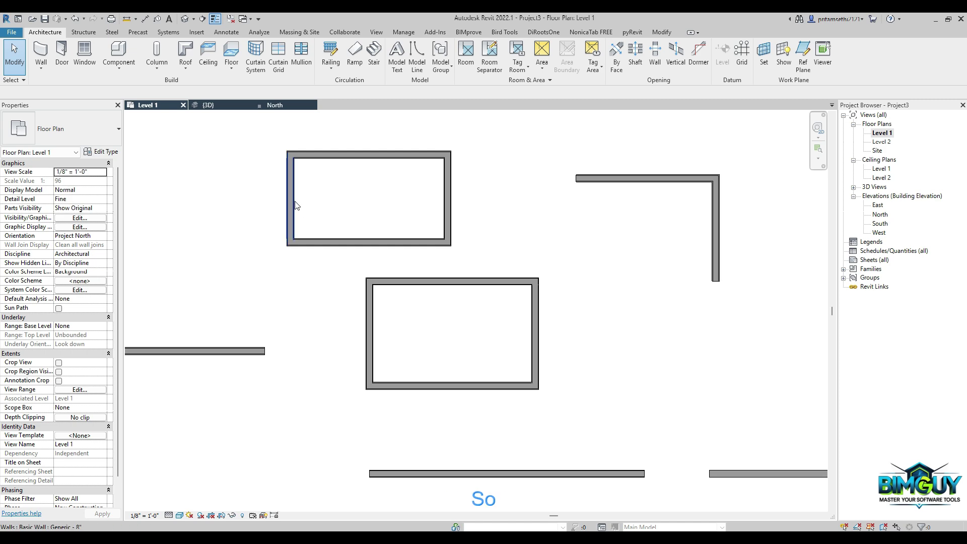
- Turn Chain back on and draw a small enclosed room between the rectangles and the L-shaped walls, about 9' 6" by 10'
{"action": "key", "text": "w"}
{"action": "key", "text": "a"}
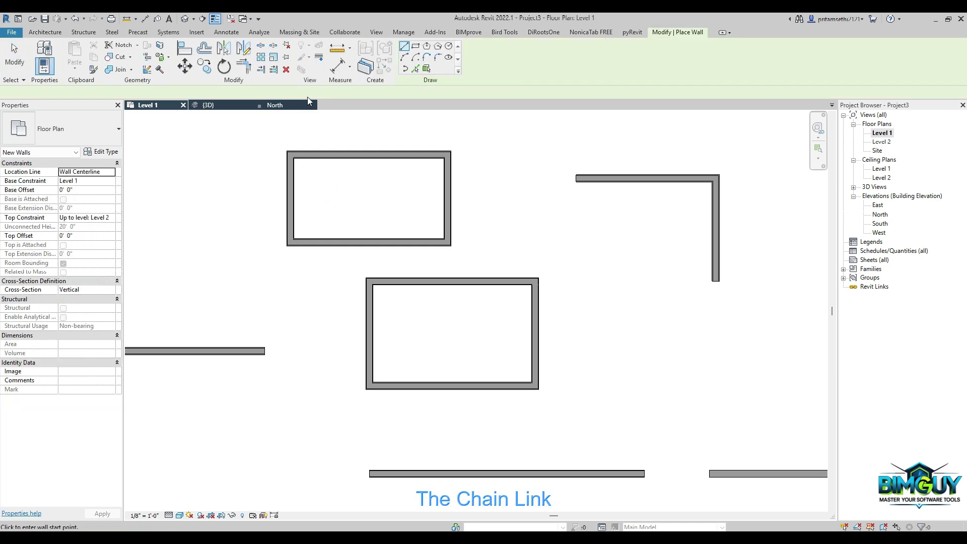
{"action": "left_click", "coordinate": [321, 92]}
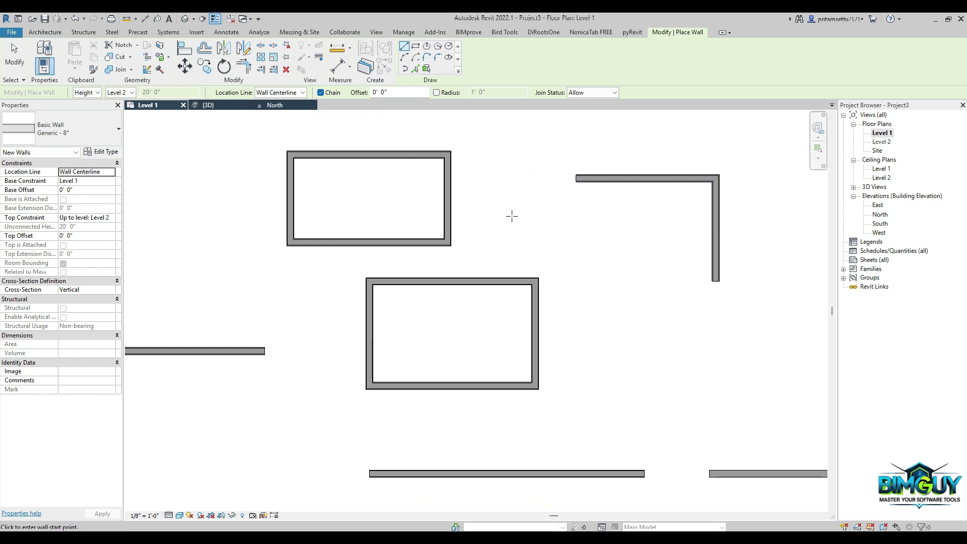
{"action": "left_click", "coordinate": [514, 236]}
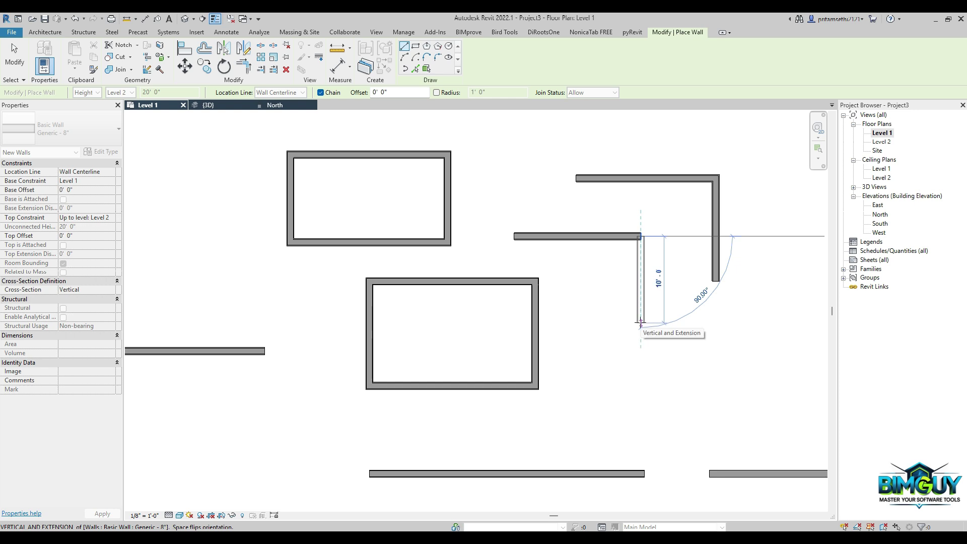
{"action": "left_click", "coordinate": [640, 323]}
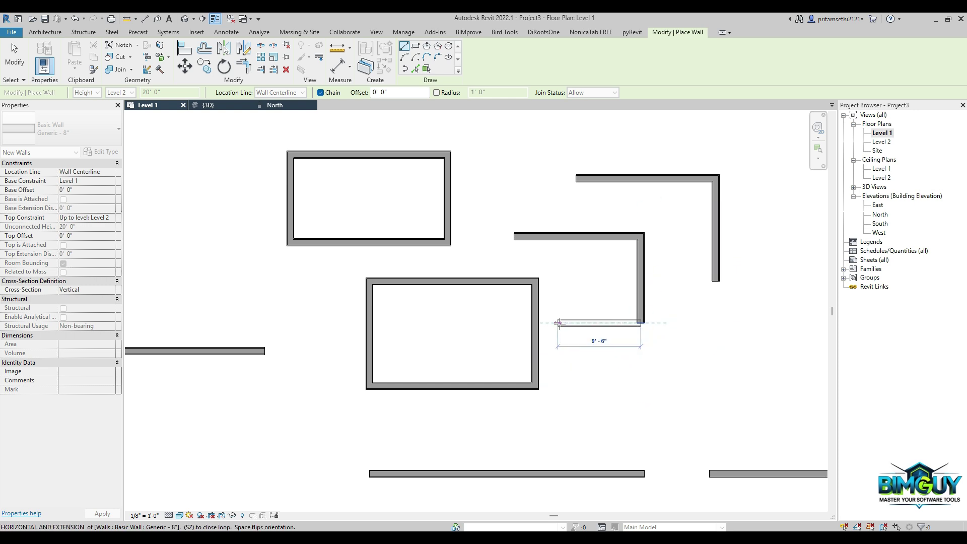
{"action": "left_click", "coordinate": [558, 323]}
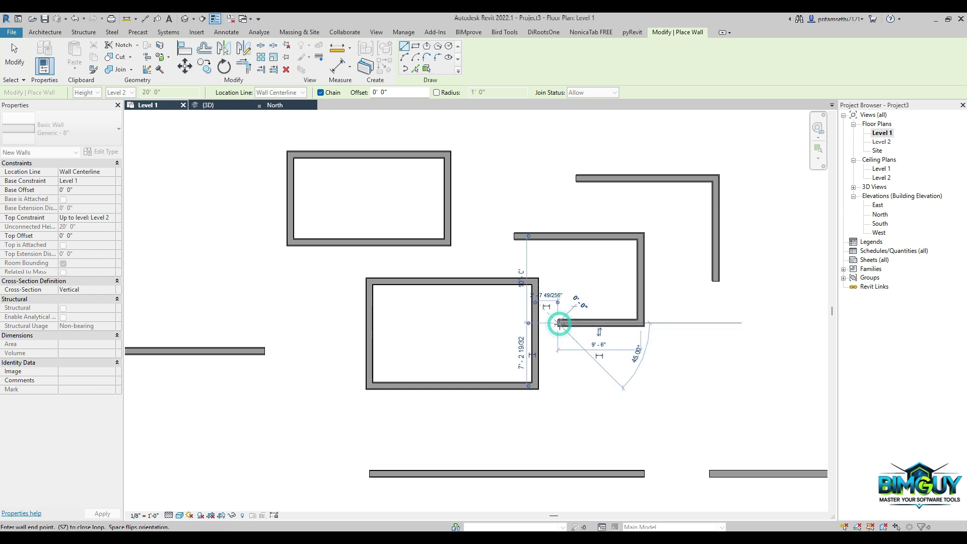
{"action": "left_click", "coordinate": [557, 240]}
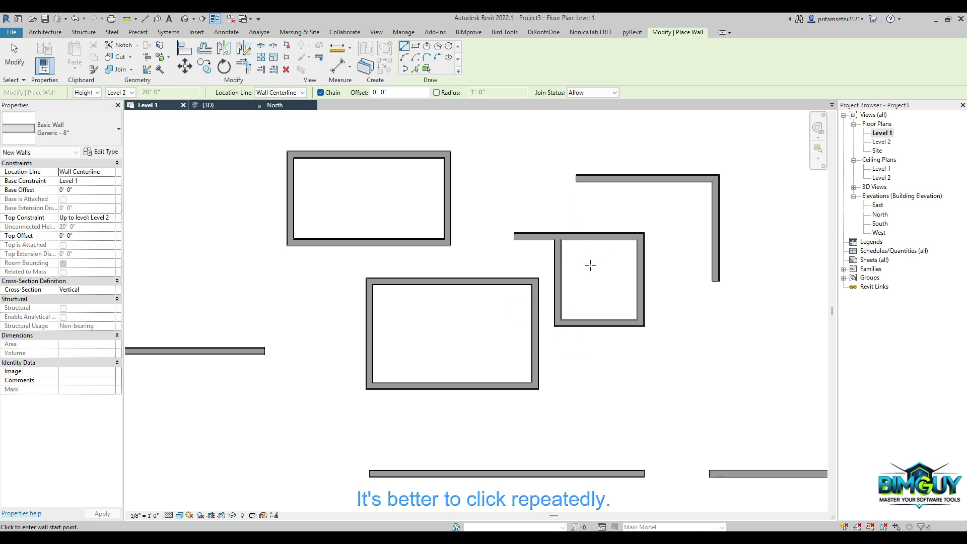
{"action": "key", "text": "Escape"}
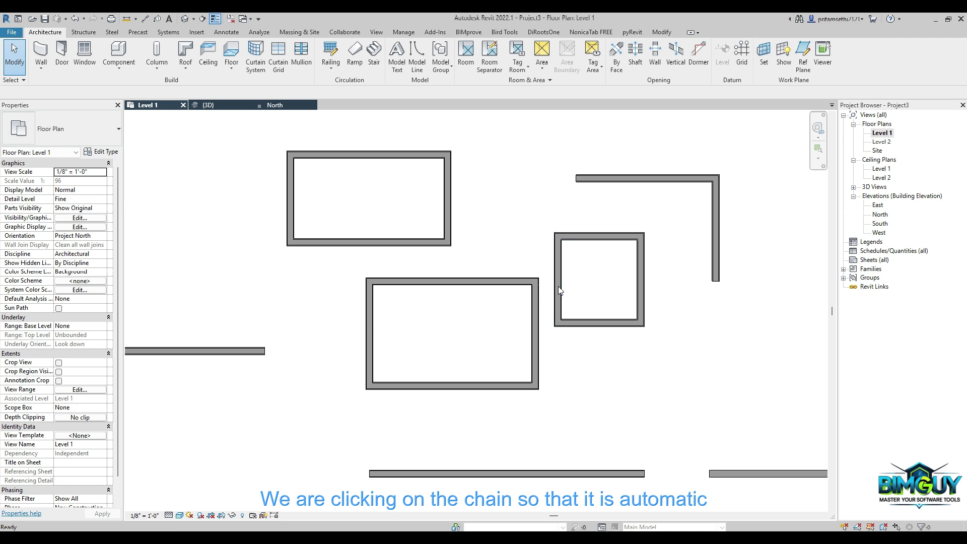
- Draw a wall with a 1' 0" offset outside the small room's upper wall, spanning from its left outer corner to its right one
{"action": "key", "text": "w"}
{"action": "key", "text": "a"}
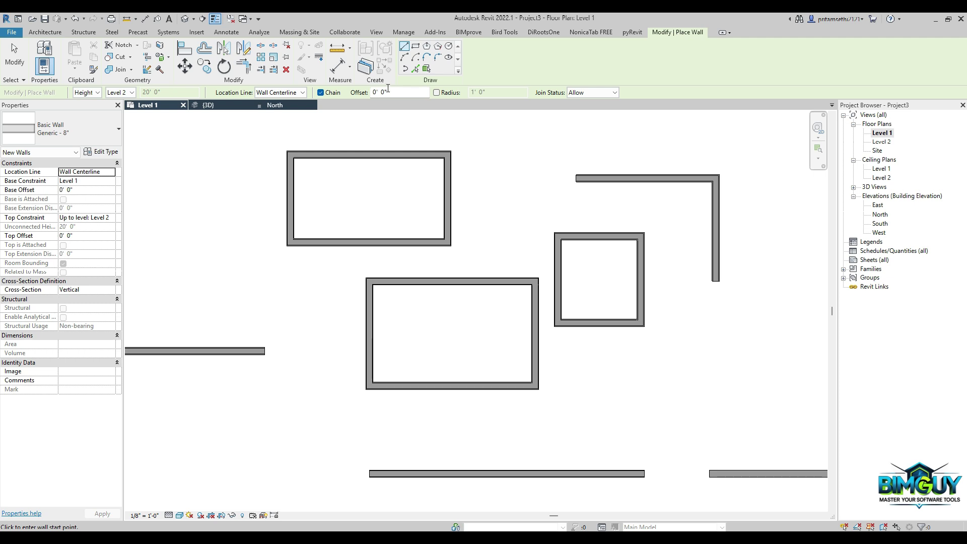
{"action": "left_click_drag", "start_coordinate": [392, 93], "coordinate": [374, 92]}
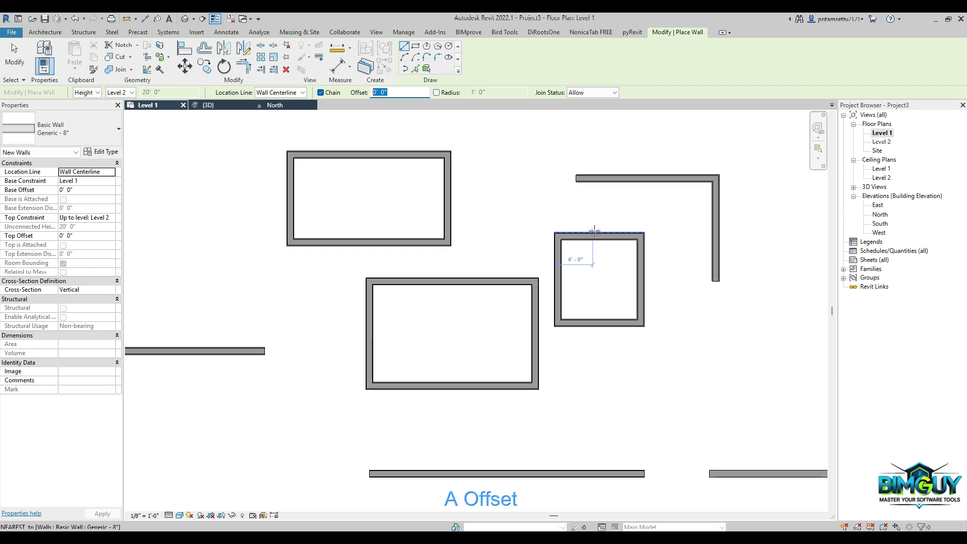
{"action": "type", "text": "1"}
{"action": "key", "text": "Return"}
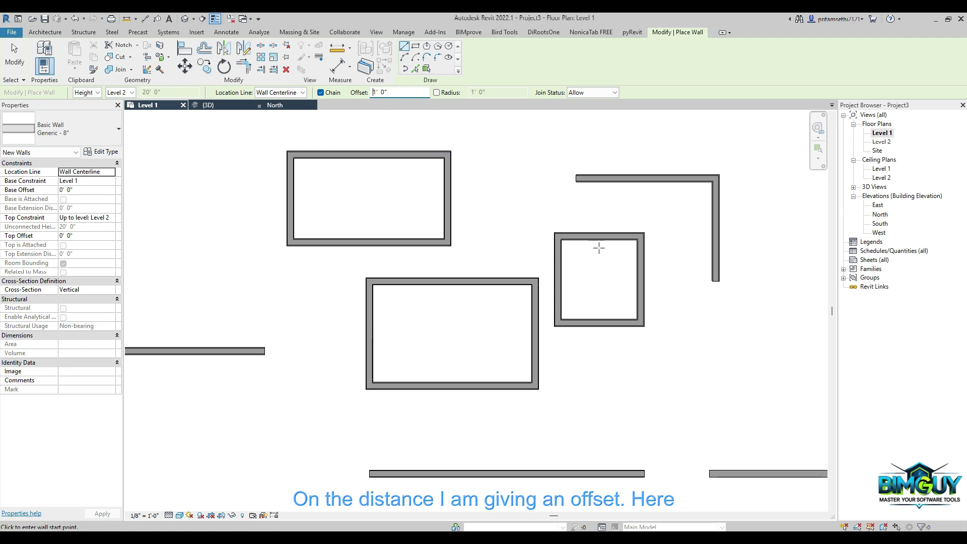
{"action": "scroll", "coordinate": [555, 233], "scroll_direction": "up", "scroll_amount": 3}
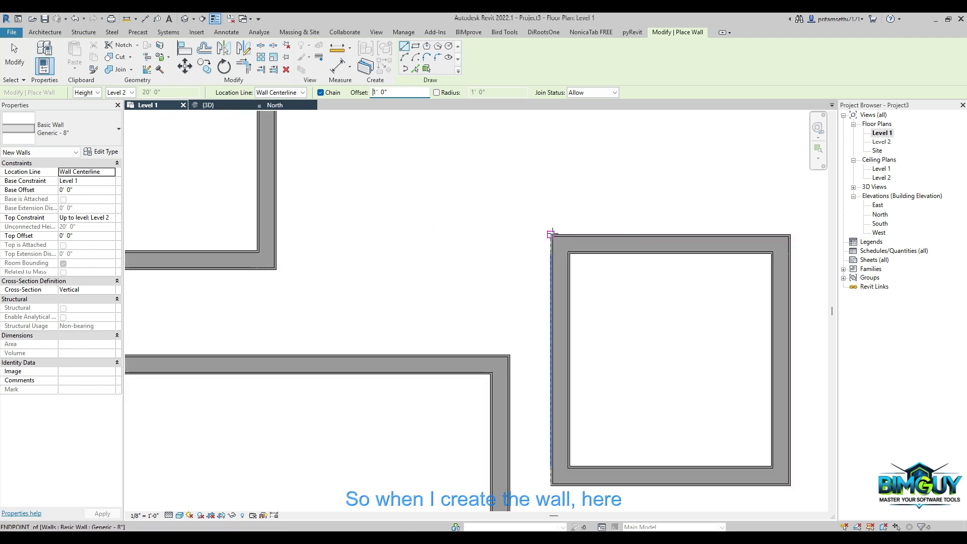
{"action": "left_click", "coordinate": [552, 233]}
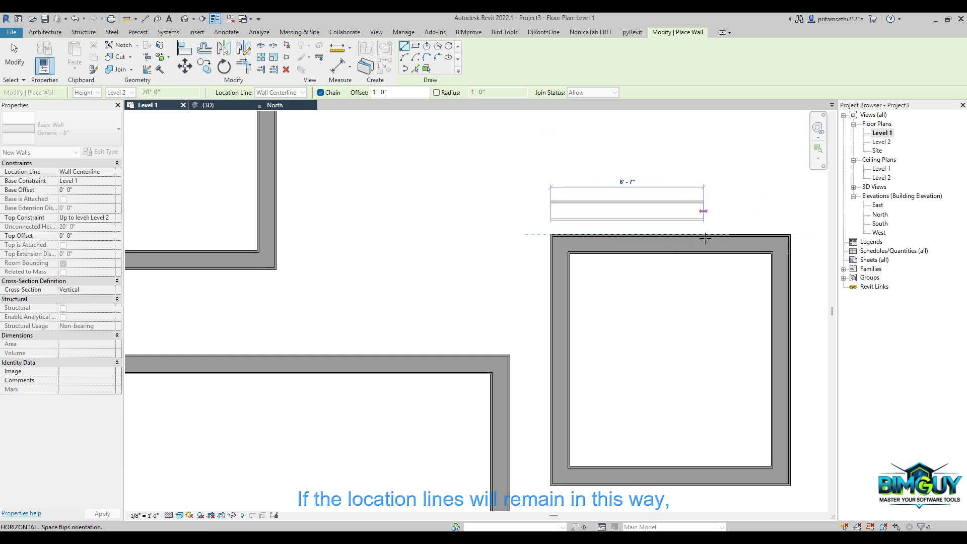
{"action": "left_click", "coordinate": [790, 235]}
{"action": "middle_click_drag", "start_coordinate": [715, 280], "coordinate": [540, 278]}
{"action": "key", "text": "Escape"}
{"action": "key", "text": "Escape"}
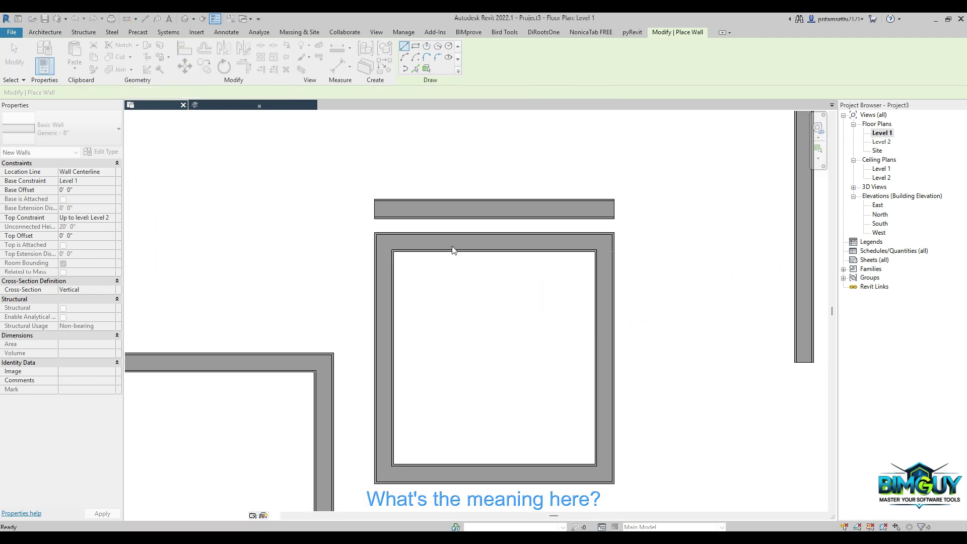
- Draw a horizontal thin detail line in the empty area between the small room and the East elevation marker
{"action": "scroll", "coordinate": [499, 302], "scroll_direction": "down", "scroll_amount": 4}
{"action": "middle_click_drag", "start_coordinate": [517, 382], "coordinate": [423, 318]}
{"action": "scroll", "coordinate": [428, 350], "scroll_direction": "down", "scroll_amount": 1}
{"action": "middle_click_drag", "start_coordinate": [485, 355], "coordinate": [386, 365]}
{"action": "key", "text": "d"}
{"action": "key", "text": "l"}
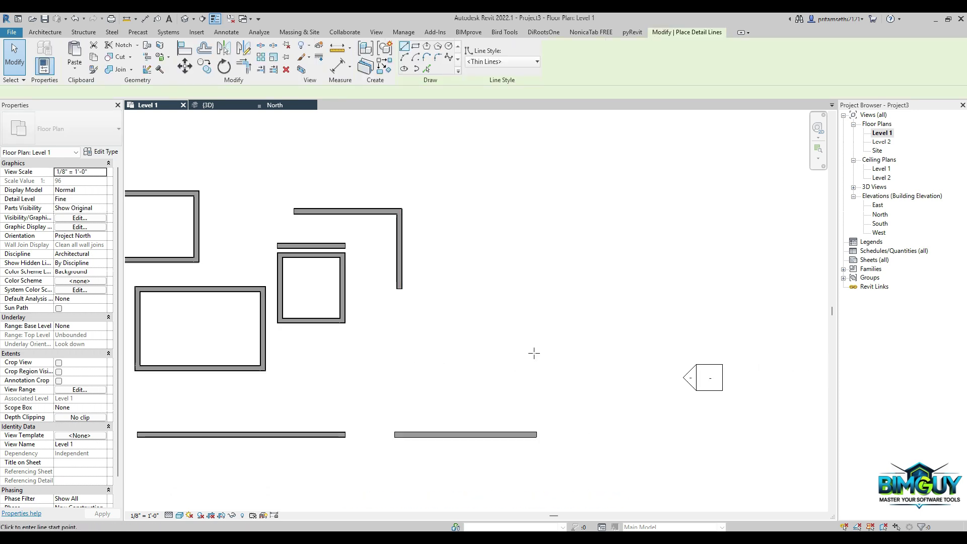
{"action": "left_click", "coordinate": [429, 361]}
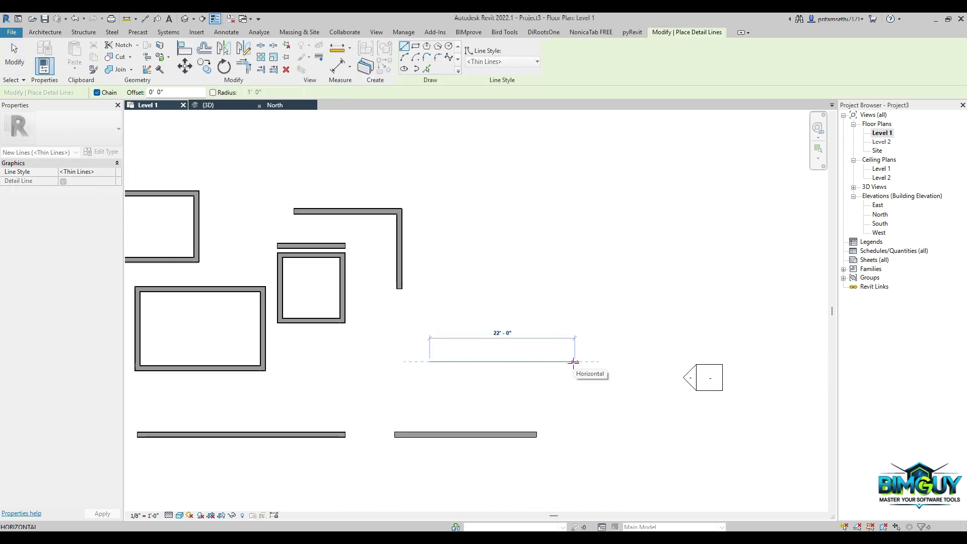
{"action": "left_click", "coordinate": [591, 361]}
{"action": "key", "text": "Escape"}
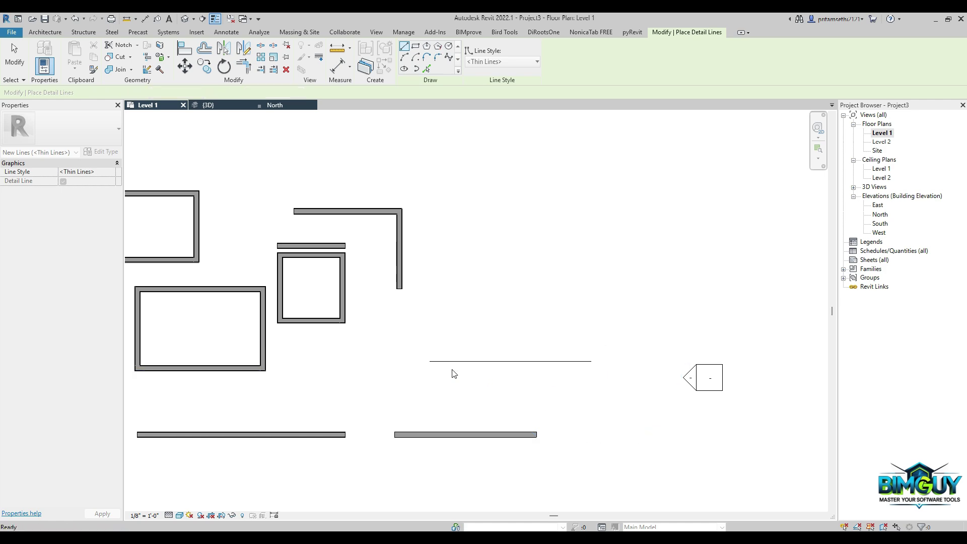
{"action": "scroll", "coordinate": [511, 368], "scroll_direction": "up", "scroll_amount": 2}
{"action": "key", "text": "Escape"}
- Delete all the walls and the detail line from the Level 1 plan
{"action": "scroll", "coordinate": [525, 368], "scroll_direction": "down", "scroll_amount": 5}
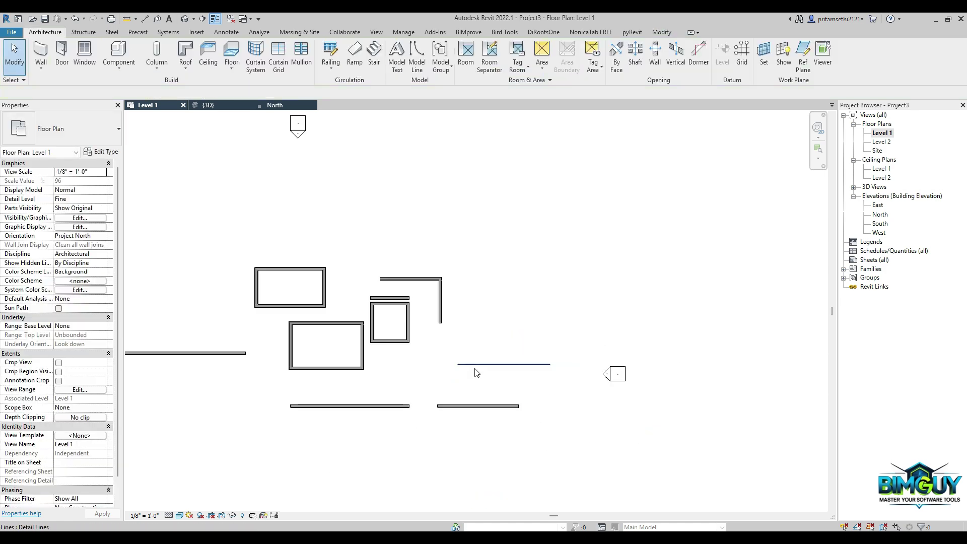
{"action": "left_click_drag", "start_coordinate": [226, 283], "coordinate": [533, 423]}
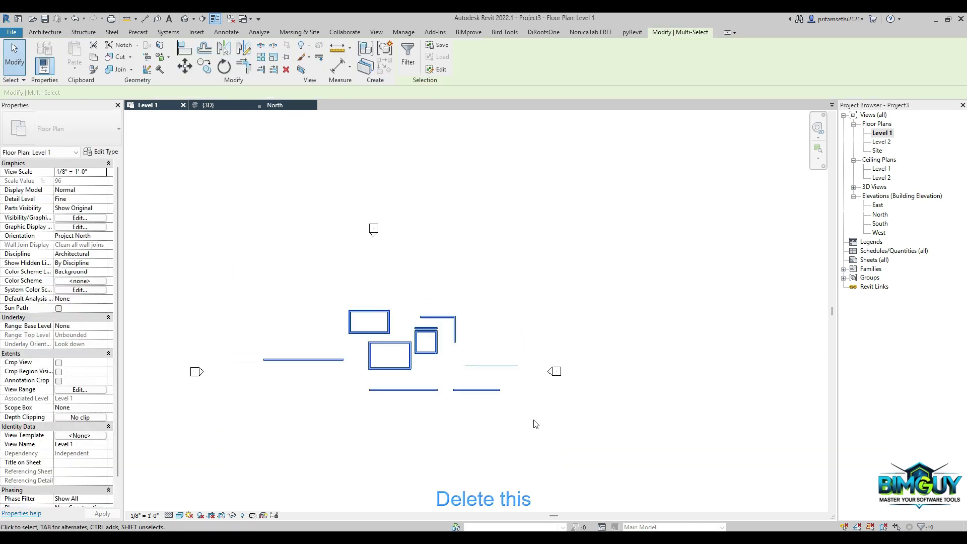
{"action": "key", "text": "Delete"}
{"action": "scroll", "coordinate": [336, 403], "scroll_direction": "up", "scroll_amount": 2}
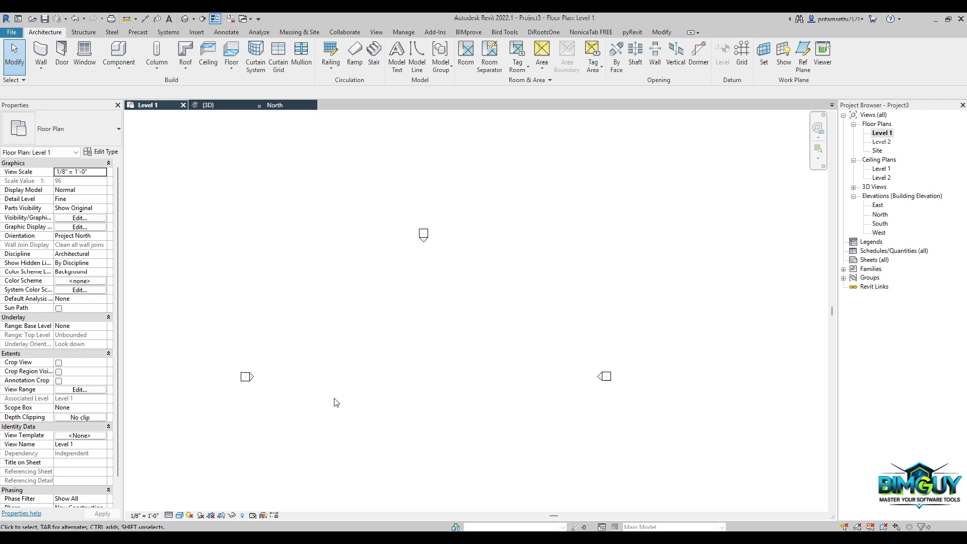
{"action": "key", "text": "w"}
{"action": "key", "text": "a"}
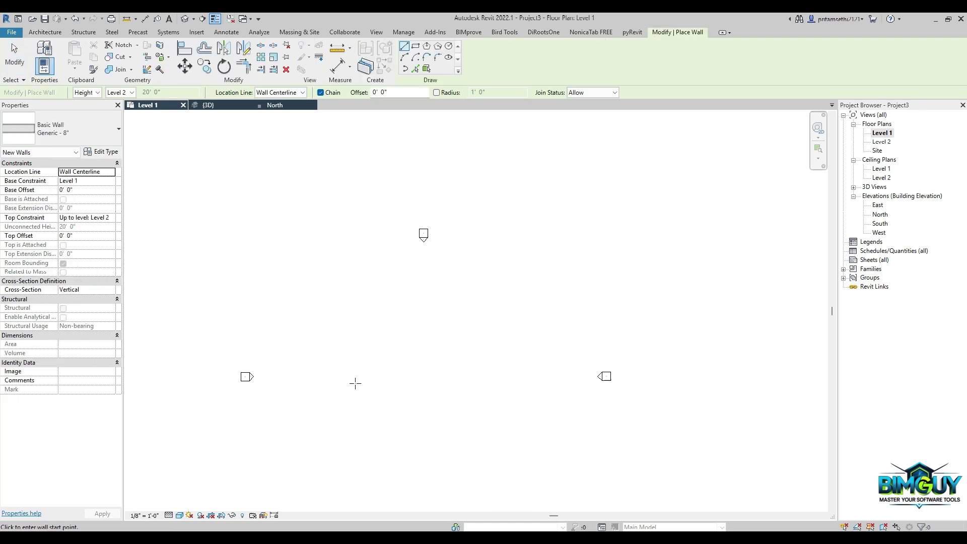
{"action": "key", "text": "Escape"}
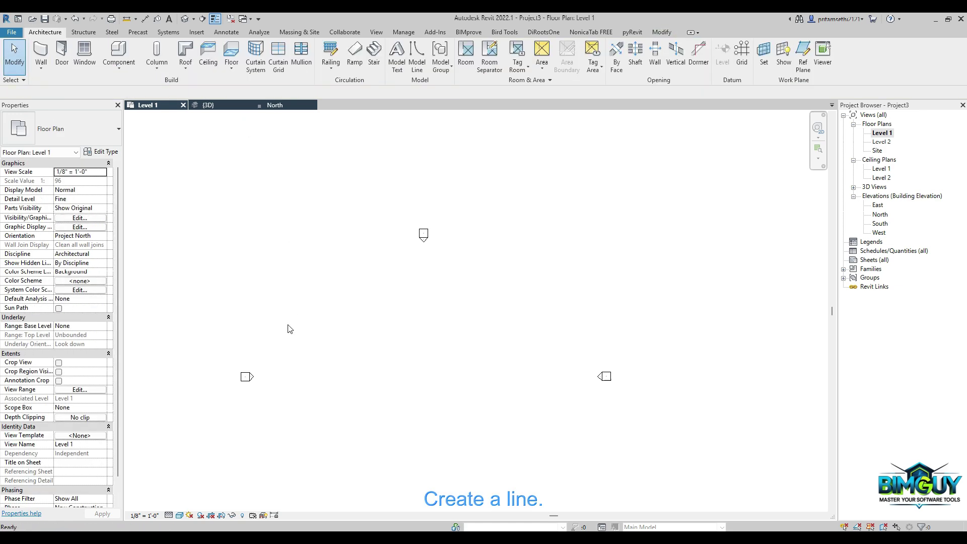
- Draw a horizontal thin detail line spanning most of the distance between the West and East elevation markers
{"action": "key", "text": "d"}
{"action": "key", "text": "l"}
{"action": "left_click", "coordinate": [280, 374]}
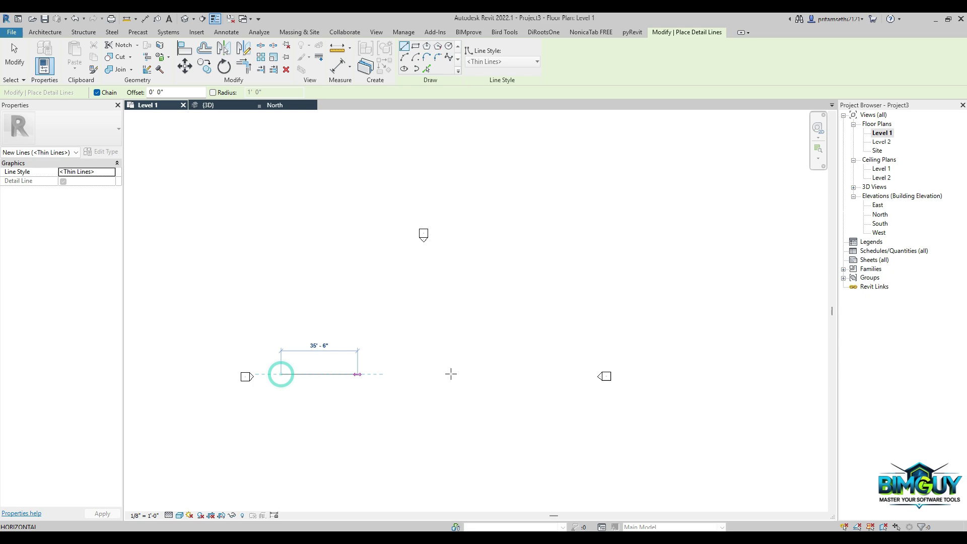
{"action": "left_click", "coordinate": [573, 373]}
{"action": "key", "text": "Escape"}
{"action": "key", "text": "Escape"}
- Draw a 5' horizontal wall from the detail line's left end, using the Wall Centerline location line and a 1' 0" offset above it
{"action": "scroll", "coordinate": [302, 375], "scroll_direction": "up", "scroll_amount": 2}
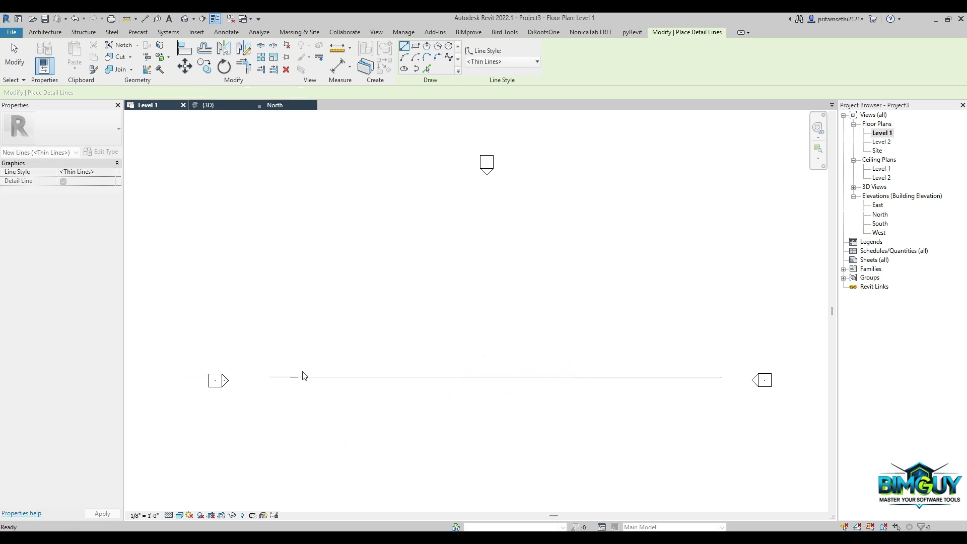
{"action": "scroll", "coordinate": [300, 377], "scroll_direction": "up", "scroll_amount": 3}
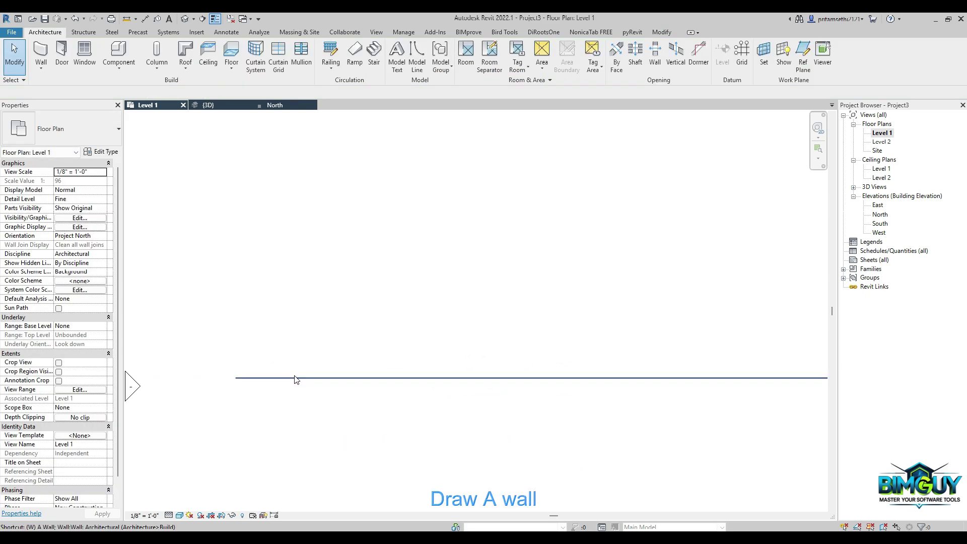
{"action": "key", "text": "a"}
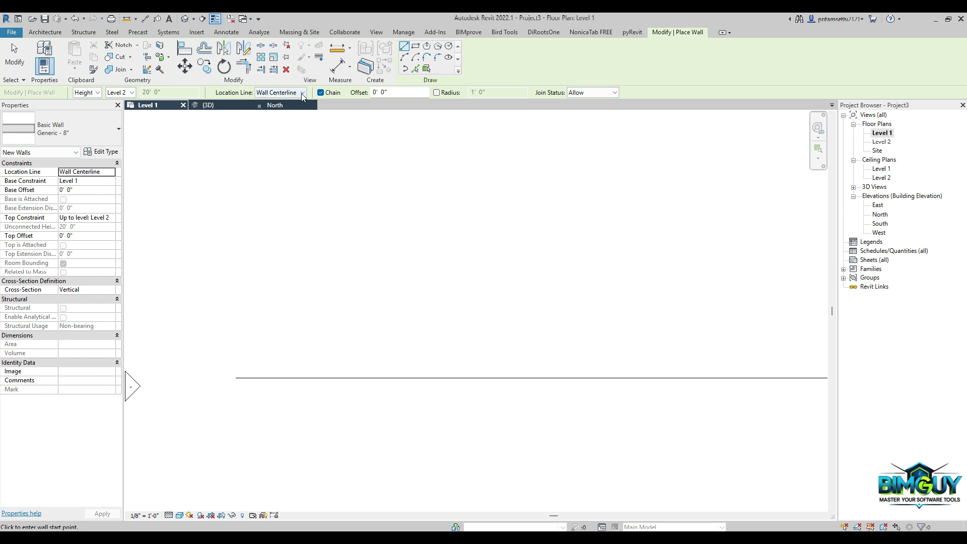
{"action": "left_click", "coordinate": [303, 93]}
{"action": "left_click", "coordinate": [302, 93]}
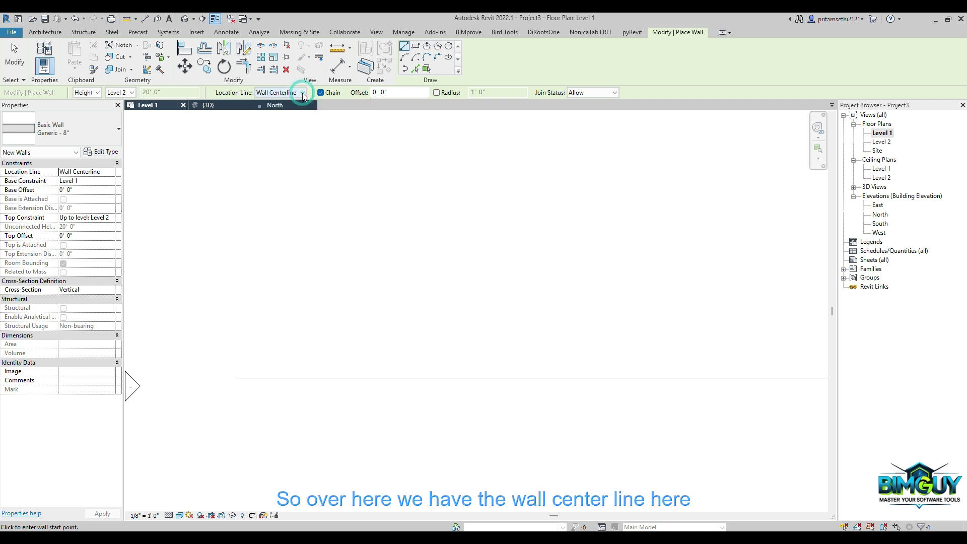
{"action": "left_click", "coordinate": [304, 94]}
{"action": "left_click", "coordinate": [408, 91]}
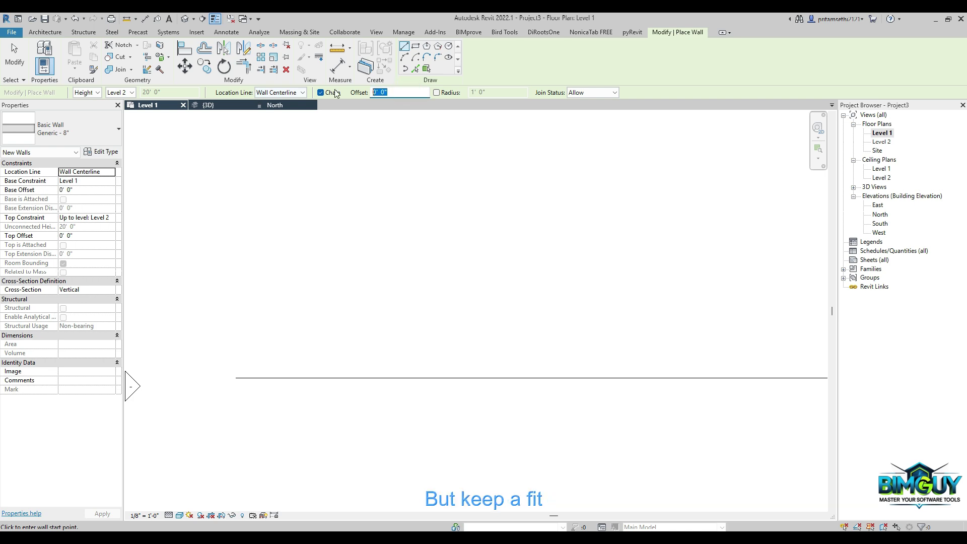
{"action": "type", "text": "1"}
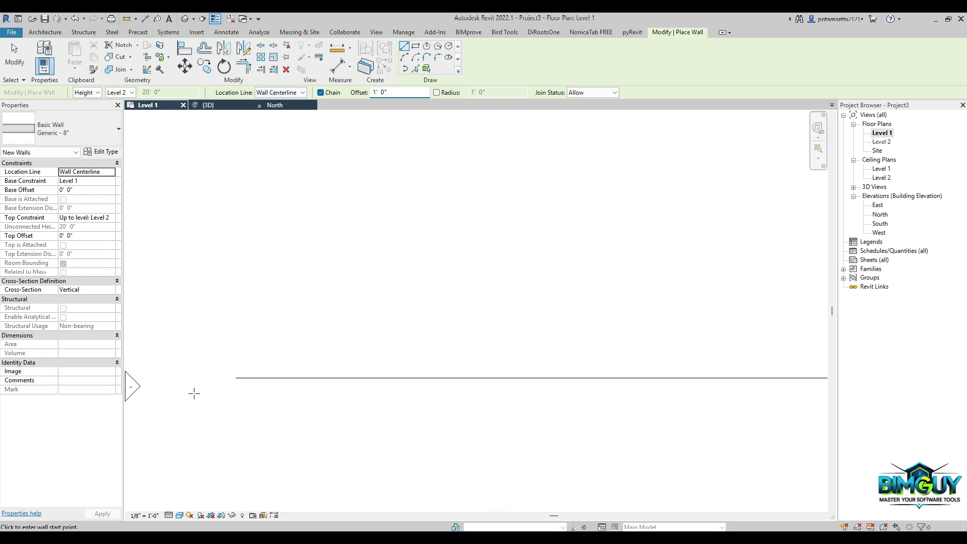
{"action": "left_click", "coordinate": [236, 377]}
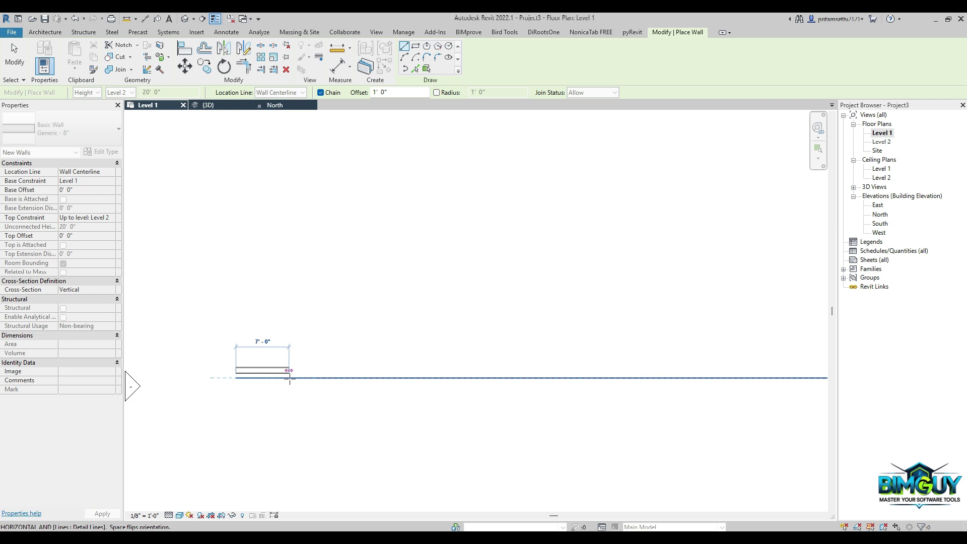
{"action": "type", "text": "5"}
{"action": "key", "text": "Return"}
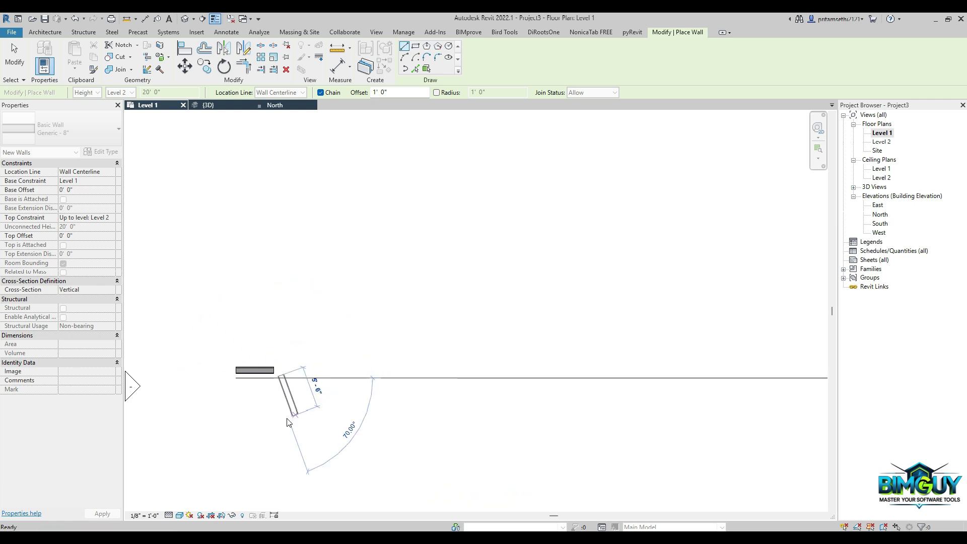
{"action": "key", "text": "Escape"}
- Add a second wall about 5' long along the detail line, right of the first, with the location line set to Core Centerline
{"action": "left_click", "coordinate": [296, 95]}
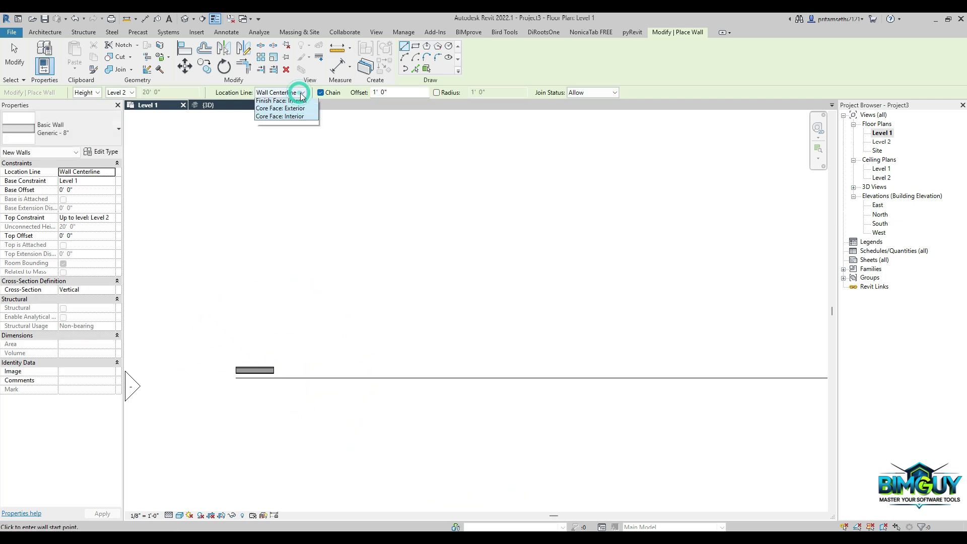
{"action": "left_click", "coordinate": [282, 109]}
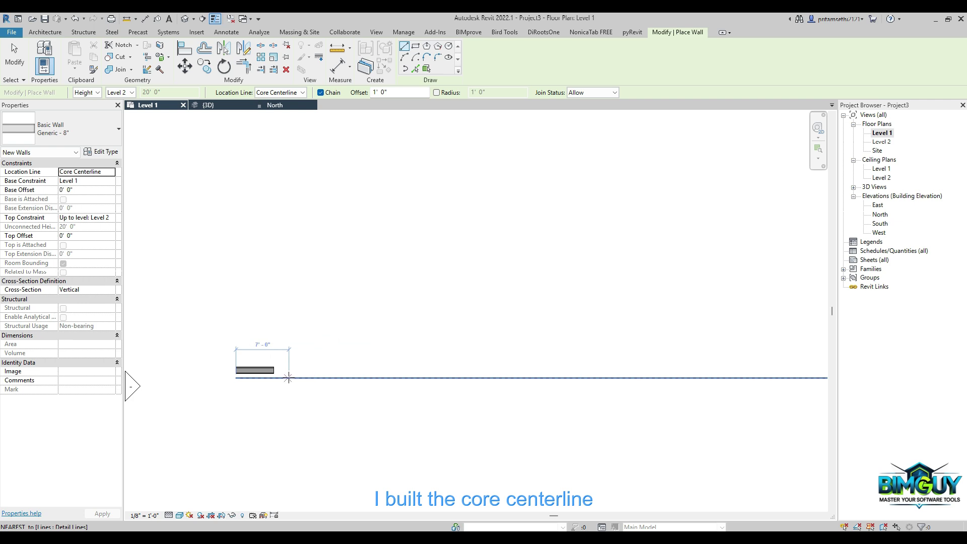
{"action": "left_click", "coordinate": [303, 378]}
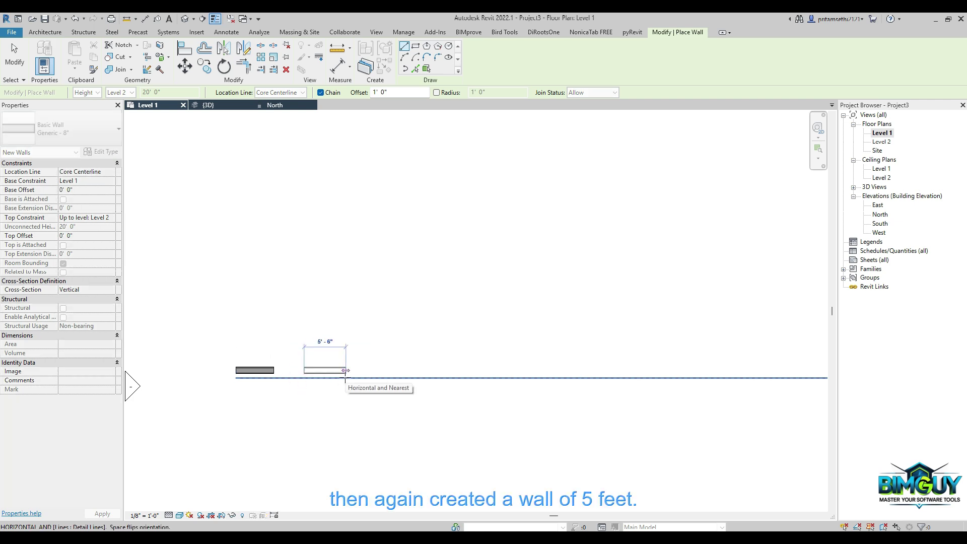
{"action": "left_click", "coordinate": [344, 377]}
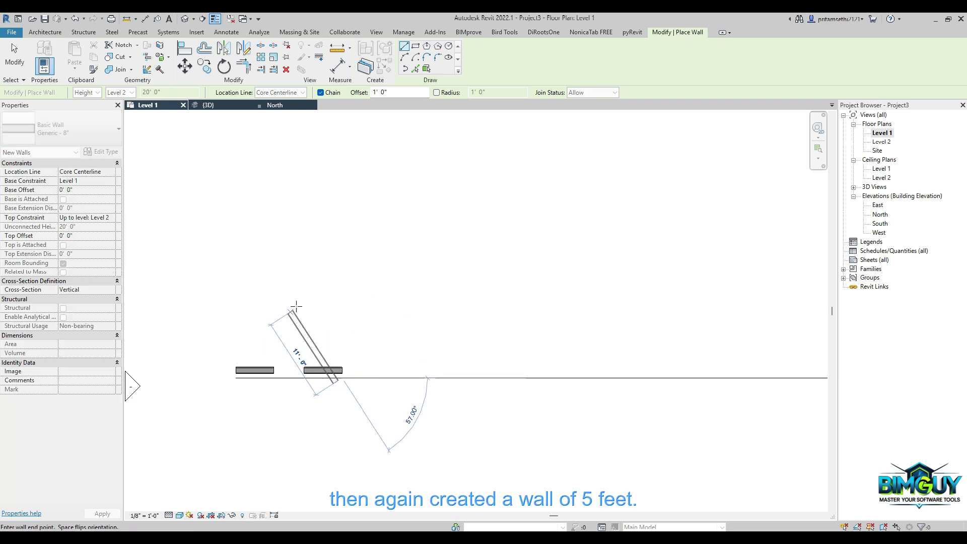
{"action": "key", "text": "Escape"}
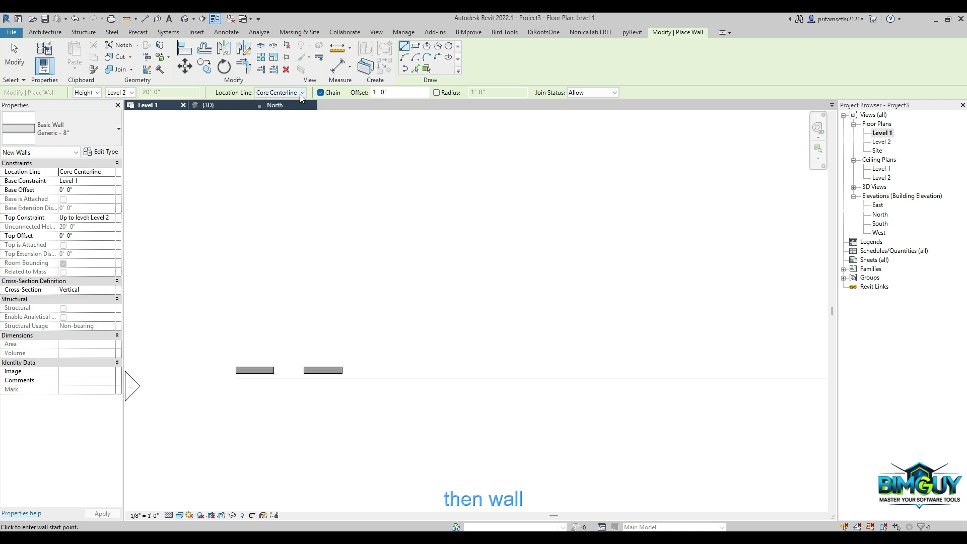
- Add a third wall 5' long along the detail line, right of the second, with the location line set to Finish Face: Exterior
{"action": "left_click", "coordinate": [300, 93]}
{"action": "left_click", "coordinate": [282, 117]}
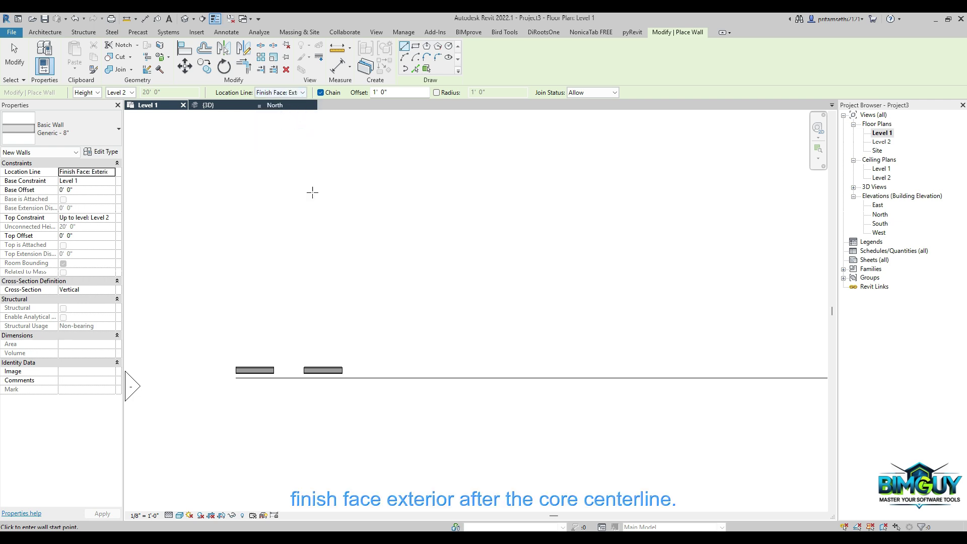
{"action": "left_click", "coordinate": [369, 378]}
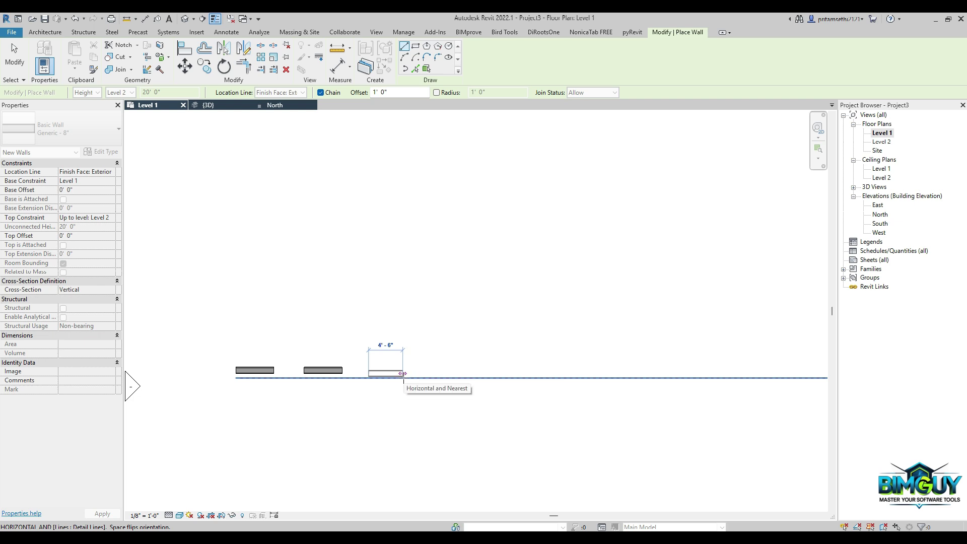
{"action": "type", "text": "5"}
{"action": "key", "text": "Return"}
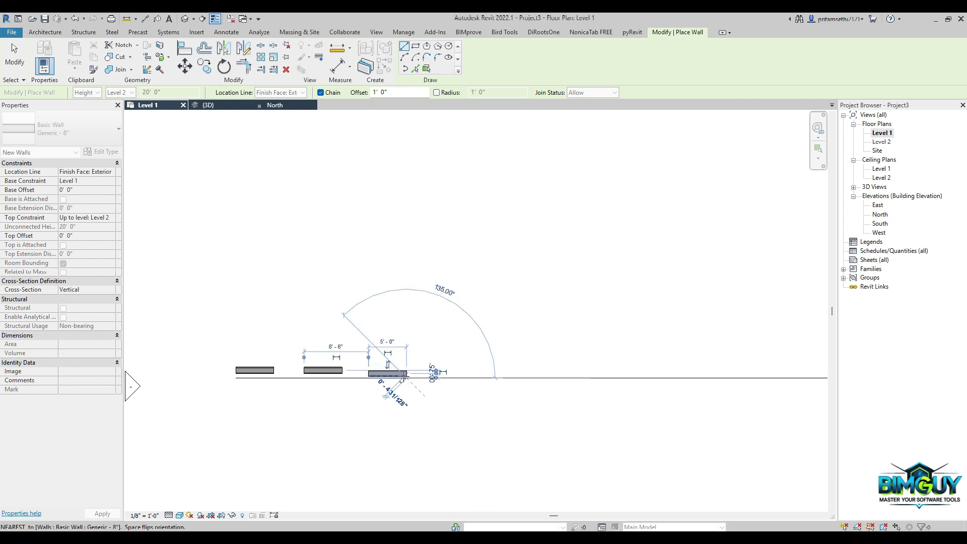
{"action": "key", "text": "Escape"}
{"action": "key", "text": "Escape"}
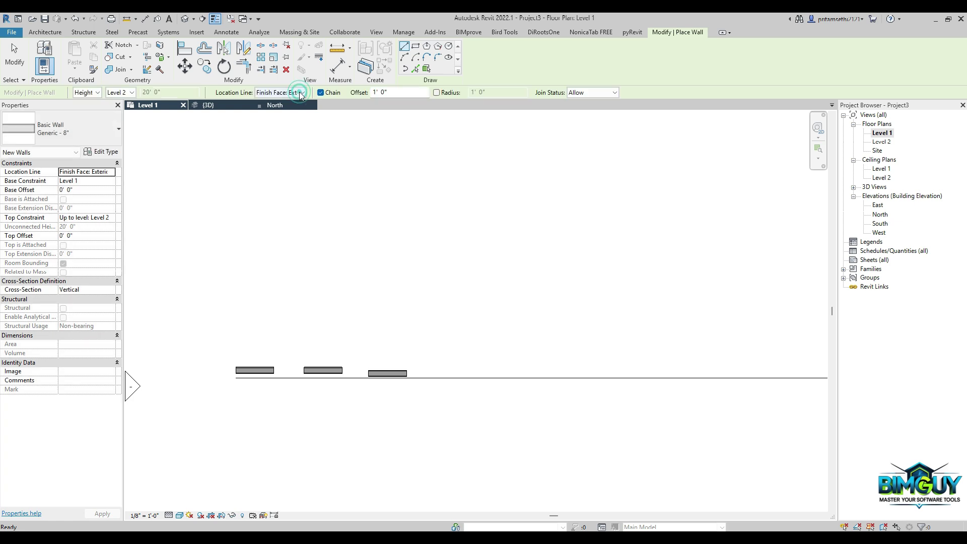
- Add a fourth wall about 5' long along the detail line, with the location line set to Finish Face: Interior
{"action": "left_click", "coordinate": [280, 93]}
{"action": "left_click", "coordinate": [277, 124]}
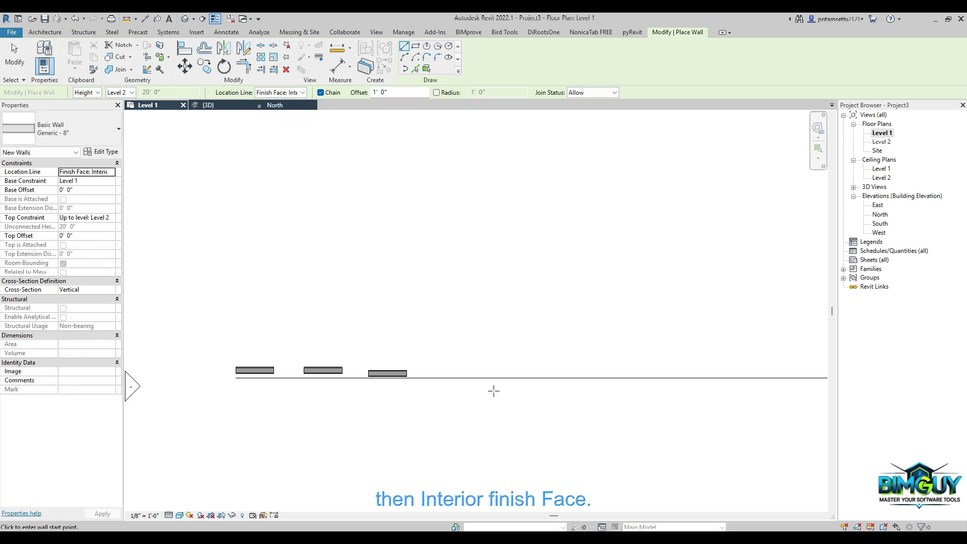
{"action": "left_click", "coordinate": [430, 377]}
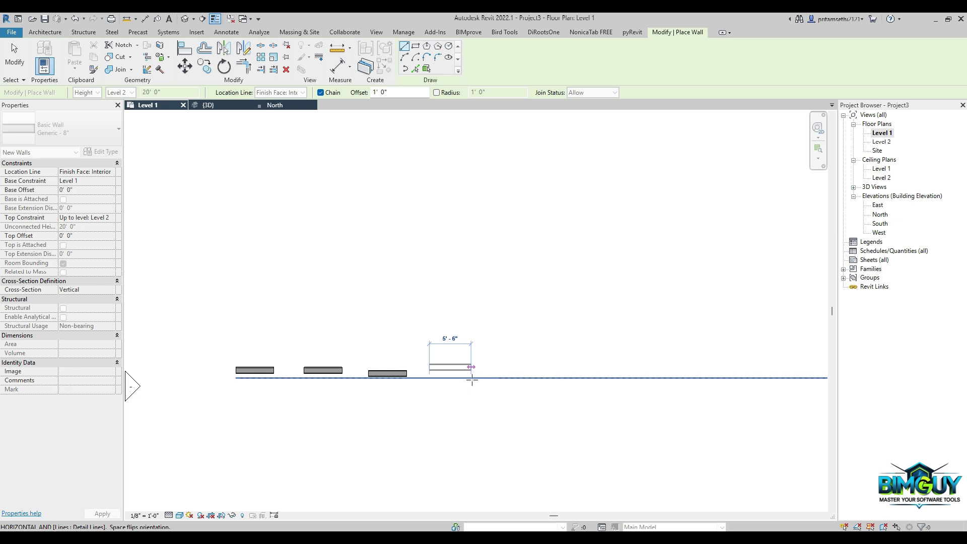
{"action": "left_click", "coordinate": [472, 379]}
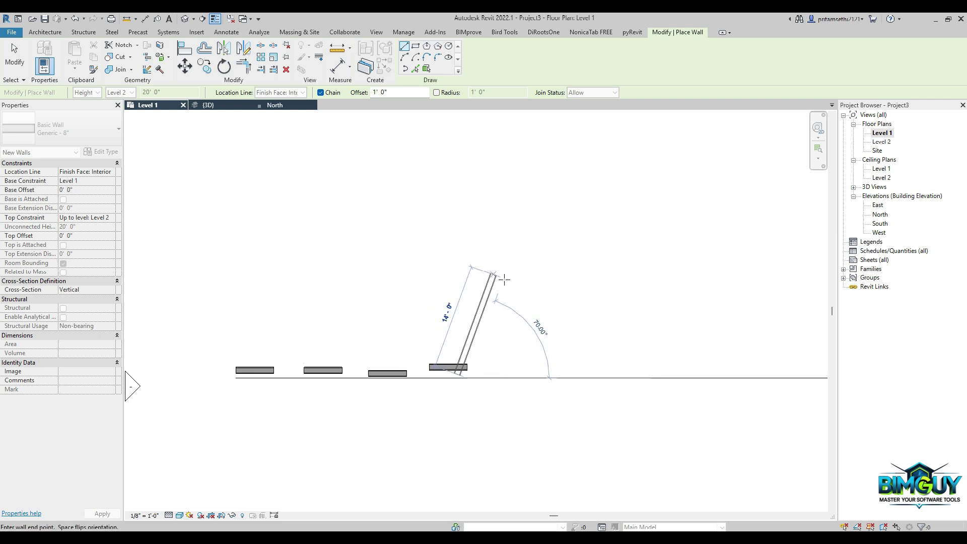
{"action": "key", "text": "Escape"}
{"action": "key", "text": "Escape"}
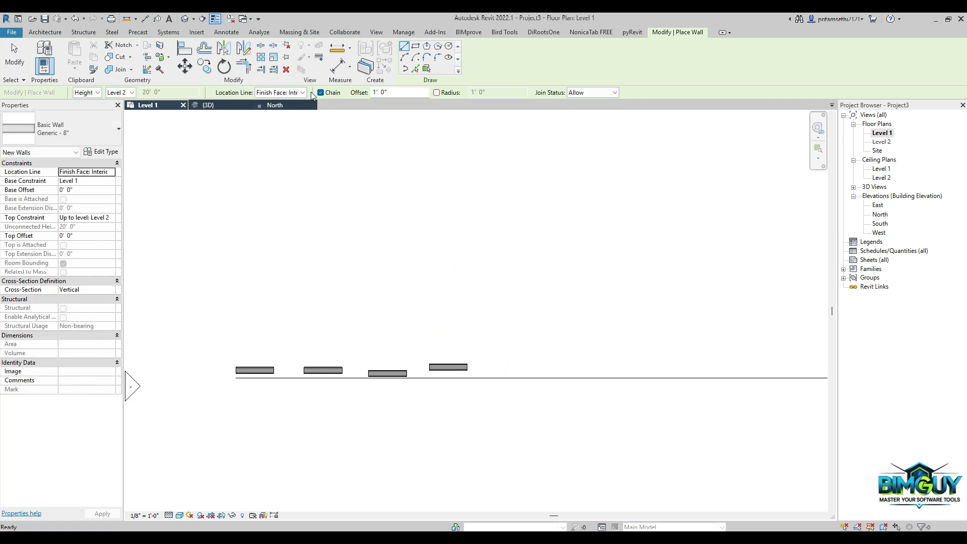
- Add a fifth wall about 5' 6" long along the detail line, with the location line set to Core Face: Exterior
{"action": "left_click", "coordinate": [302, 92]}
{"action": "left_click", "coordinate": [297, 134]}
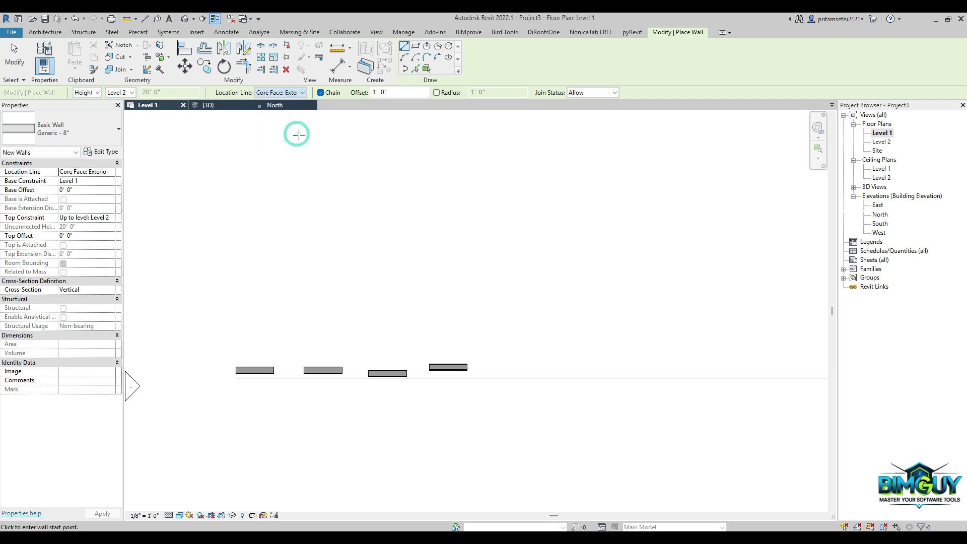
{"action": "left_click", "coordinate": [505, 377]}
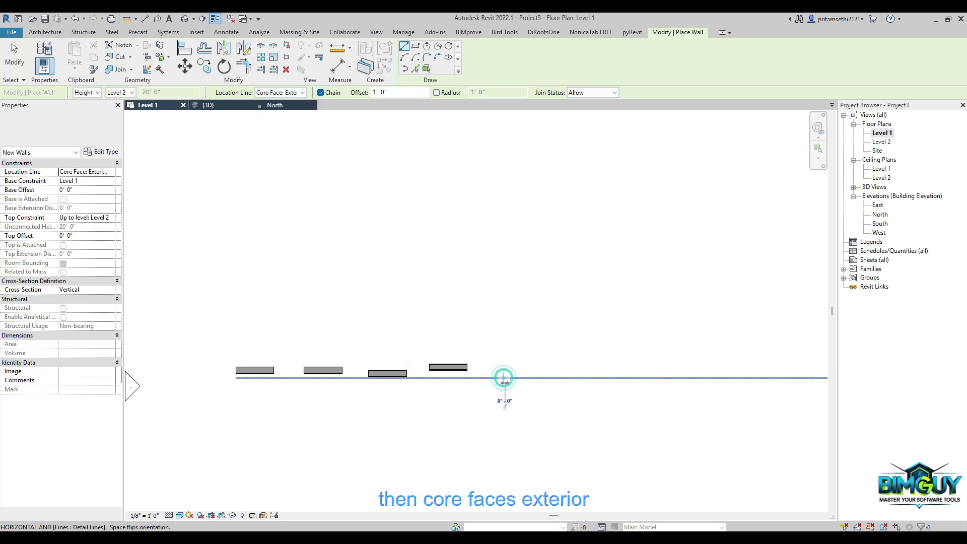
{"action": "left_click", "coordinate": [547, 373]}
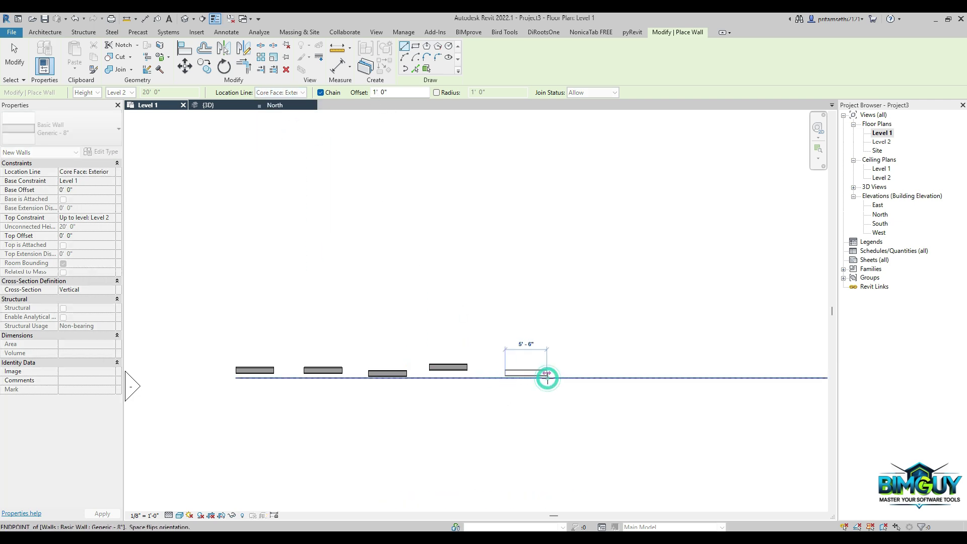
{"action": "key", "text": "Escape"}
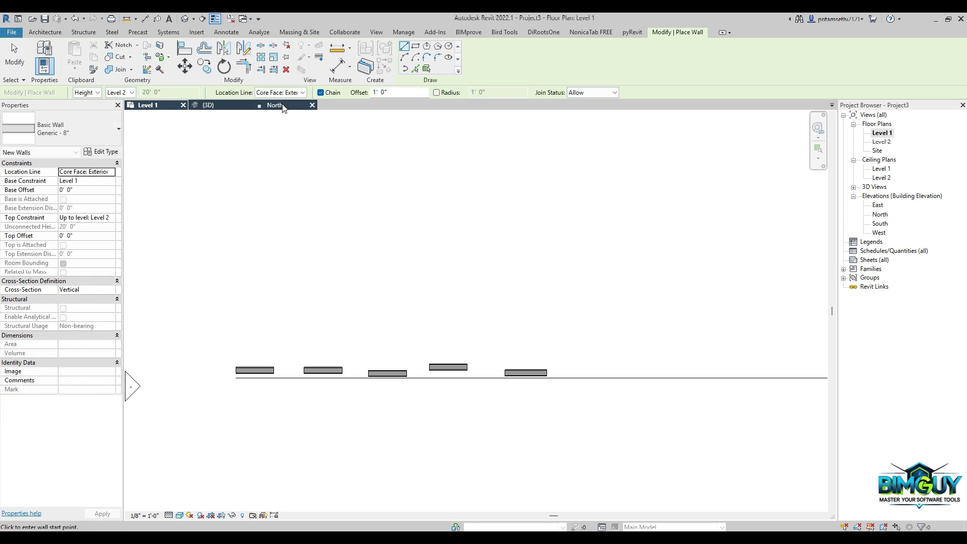
- Add a slightly longer sixth wall along the detail line, with the location line set to Core Face: Interior, and end wall placement
{"action": "left_click", "coordinate": [299, 94]}
{"action": "left_click", "coordinate": [292, 140]}
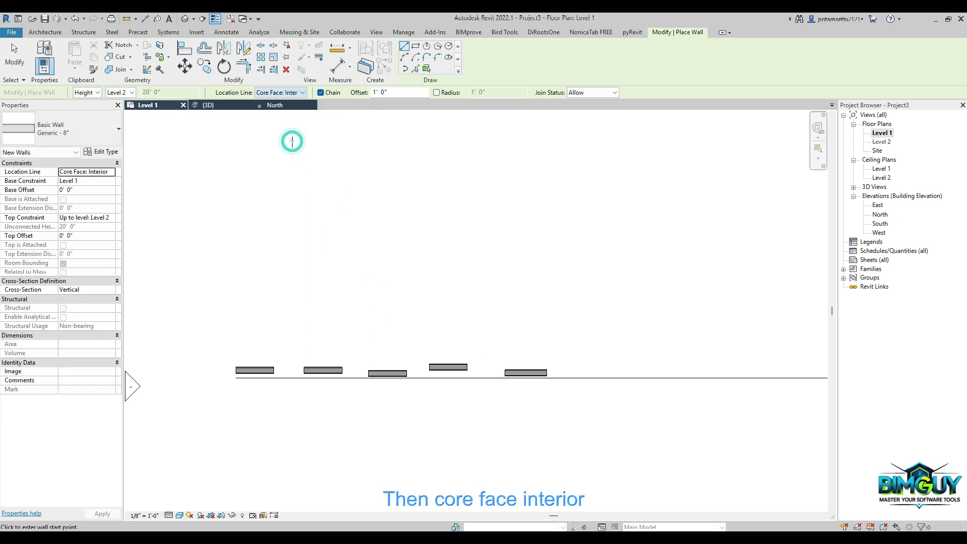
{"action": "left_click", "coordinate": [574, 377]}
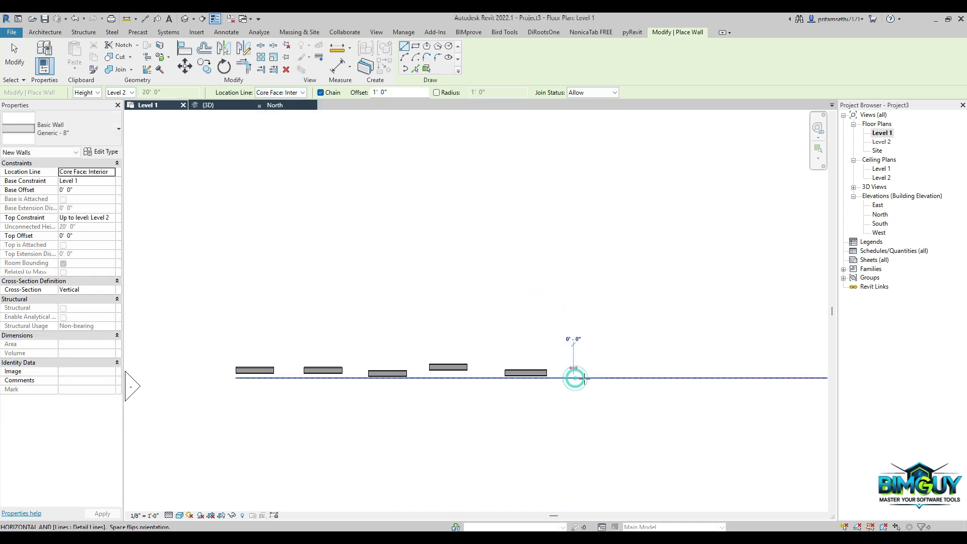
{"action": "key", "text": "Escape"}
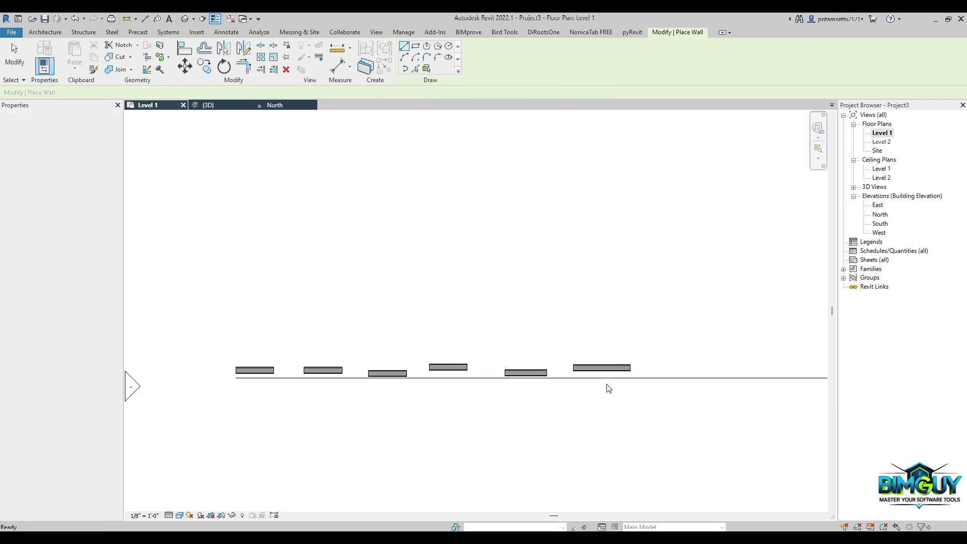
{"action": "key", "text": "Escape"}
{"action": "scroll", "coordinate": [241, 381], "scroll_direction": "up", "scroll_amount": 3}
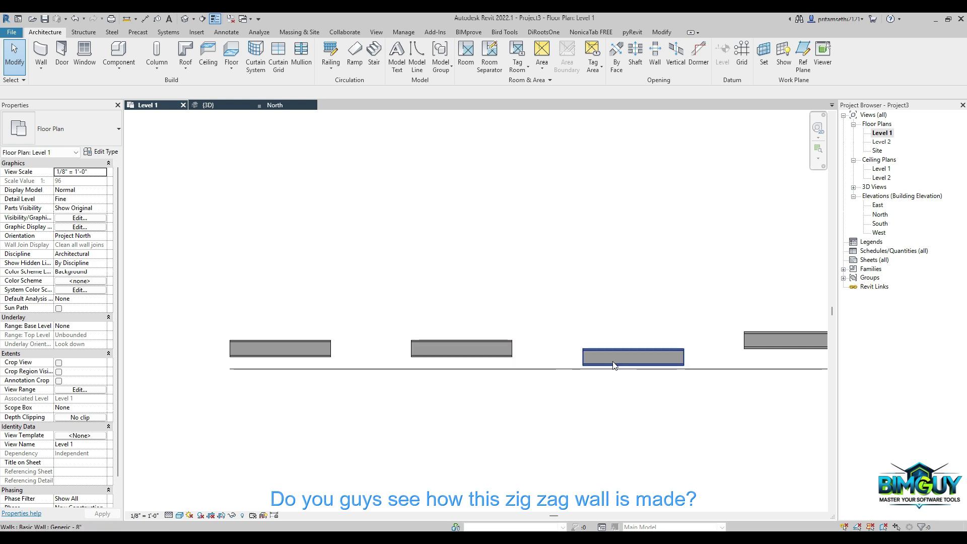
{"action": "scroll", "coordinate": [455, 378], "scroll_direction": "down", "scroll_amount": 2}
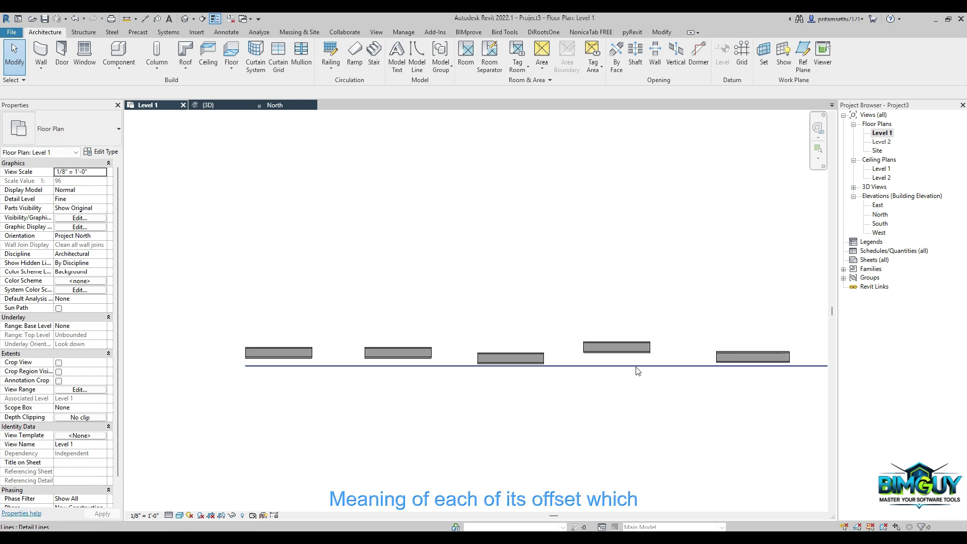
{"action": "scroll", "coordinate": [615, 374], "scroll_direction": "up", "scroll_amount": 1}
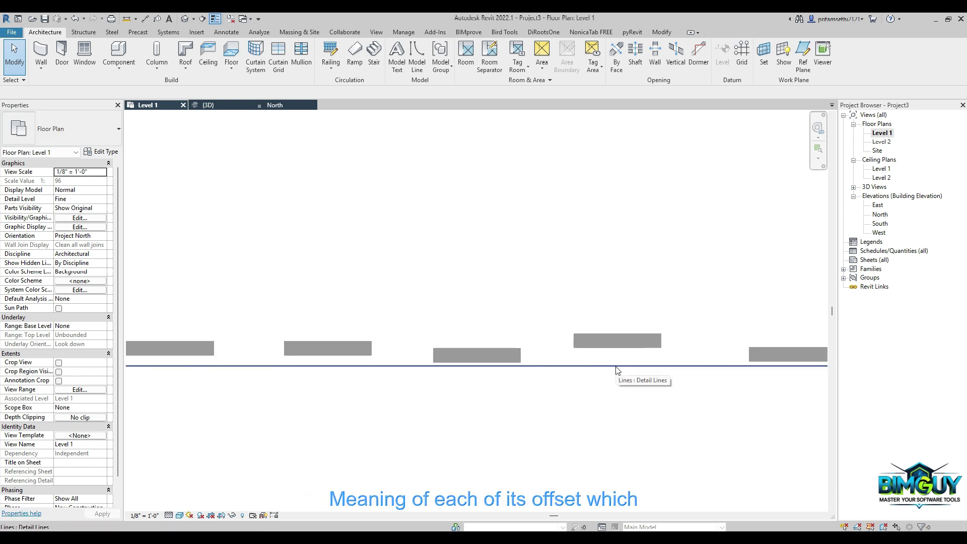
{"action": "scroll", "coordinate": [592, 367], "scroll_direction": "down", "scroll_amount": 1}
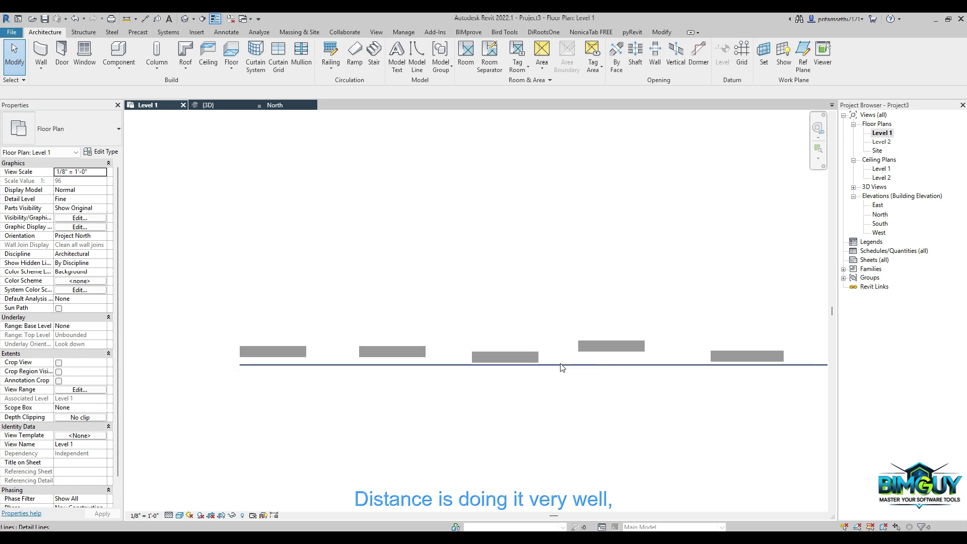
{"action": "left_click", "coordinate": [405, 358]}
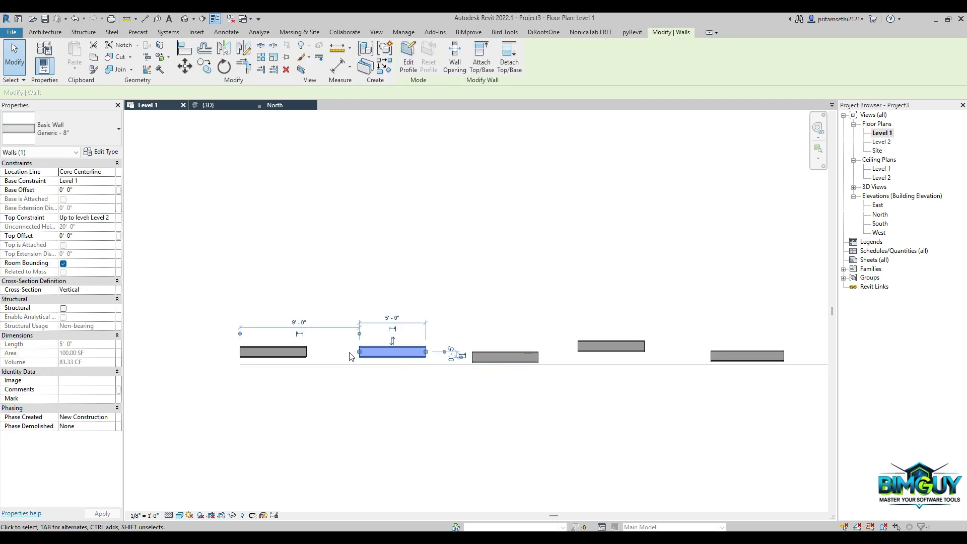
{"action": "left_click", "coordinate": [347, 352]}
{"action": "key", "text": "w"}
{"action": "key", "text": "a"}
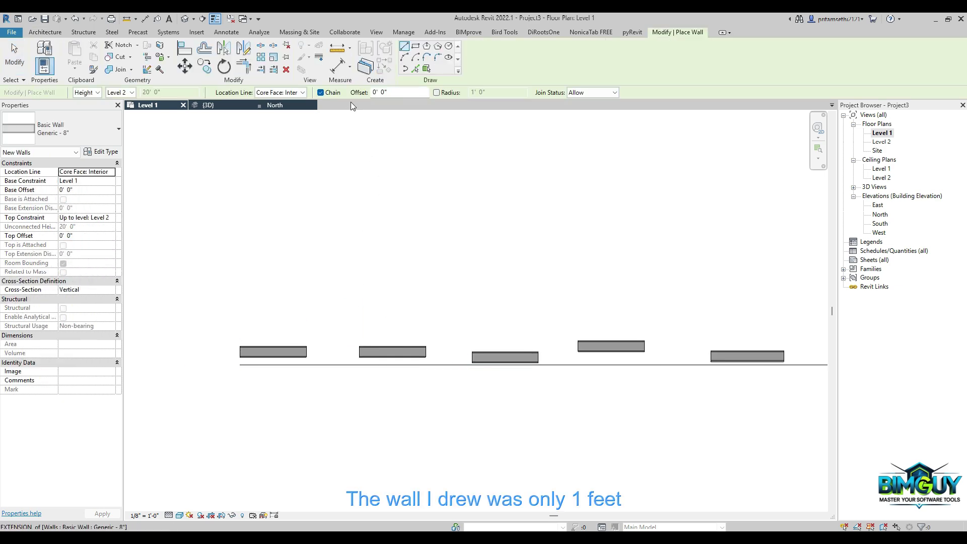
{"action": "key", "text": "Escape"}
{"action": "key", "text": "Escape"}
- Add an aligned dimension string beside the first wall, from the detail line to both of the wall's core faces and both finish faces
{"action": "scroll", "coordinate": [272, 371], "scroll_direction": "up", "scroll_amount": 2}
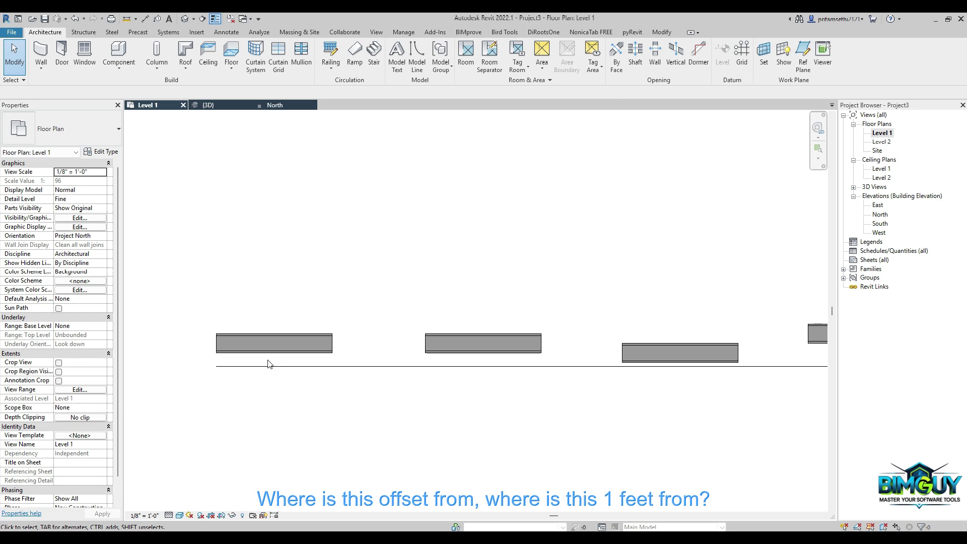
{"action": "key", "text": "d"}
{"action": "key", "text": "i"}
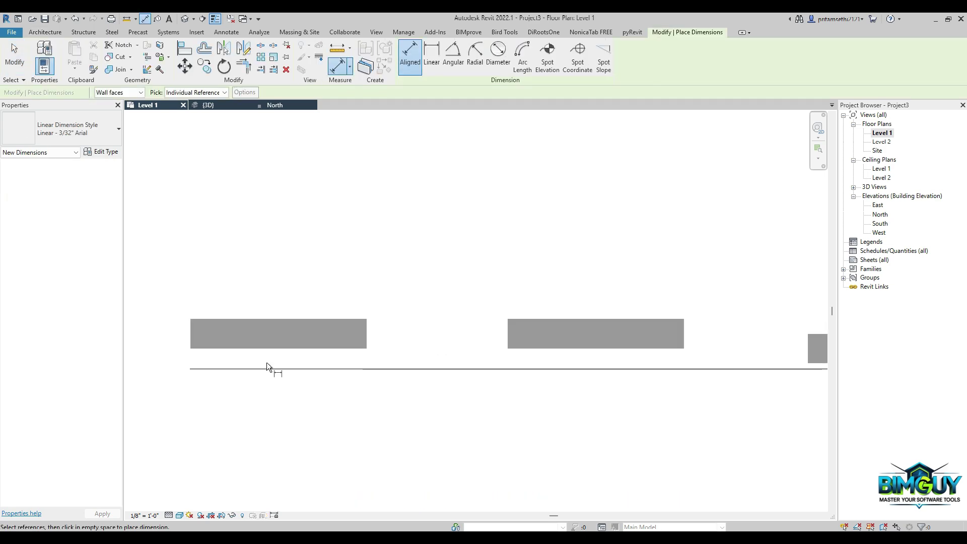
{"action": "scroll", "coordinate": [273, 365], "scroll_direction": "up", "scroll_amount": 3}
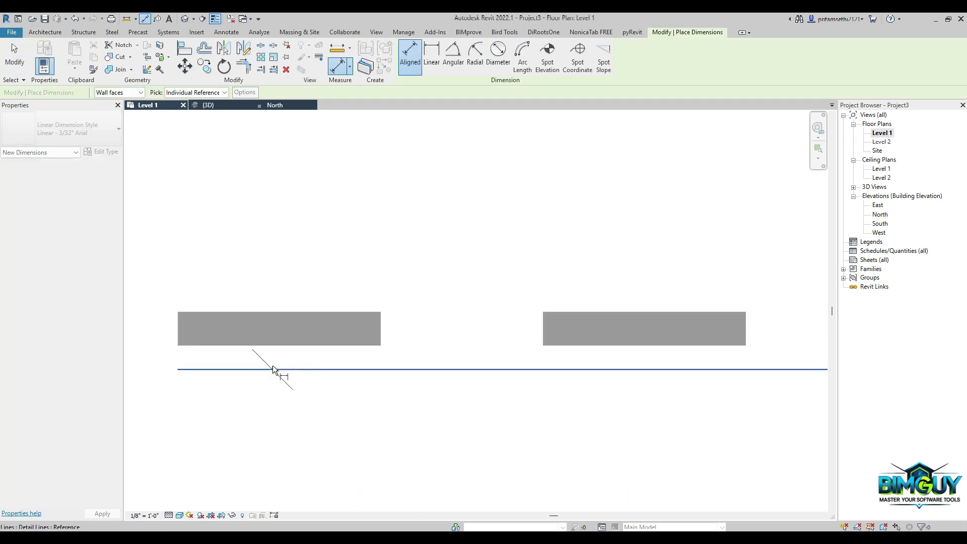
{"action": "left_click", "coordinate": [285, 341]}
{"action": "left_click", "coordinate": [285, 333]}
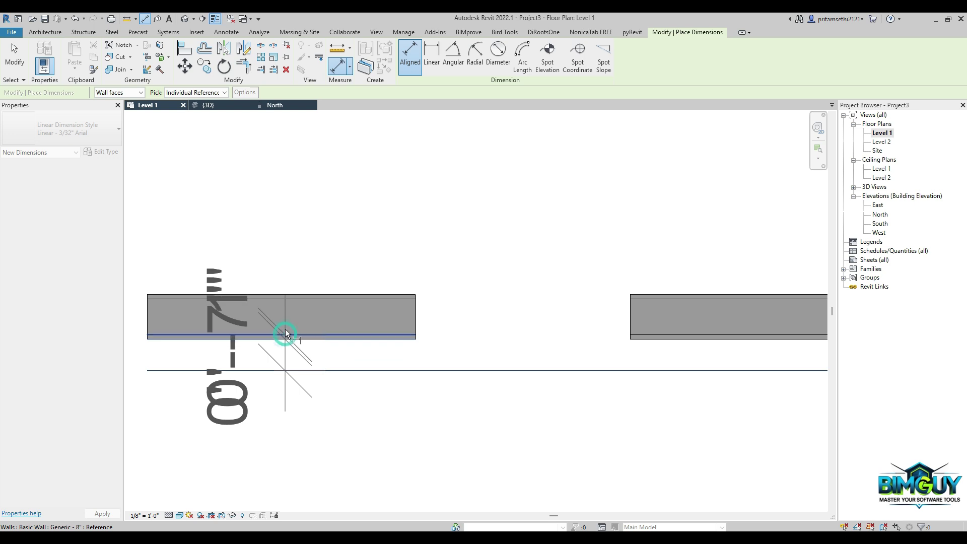
{"action": "left_click", "coordinate": [289, 300]}
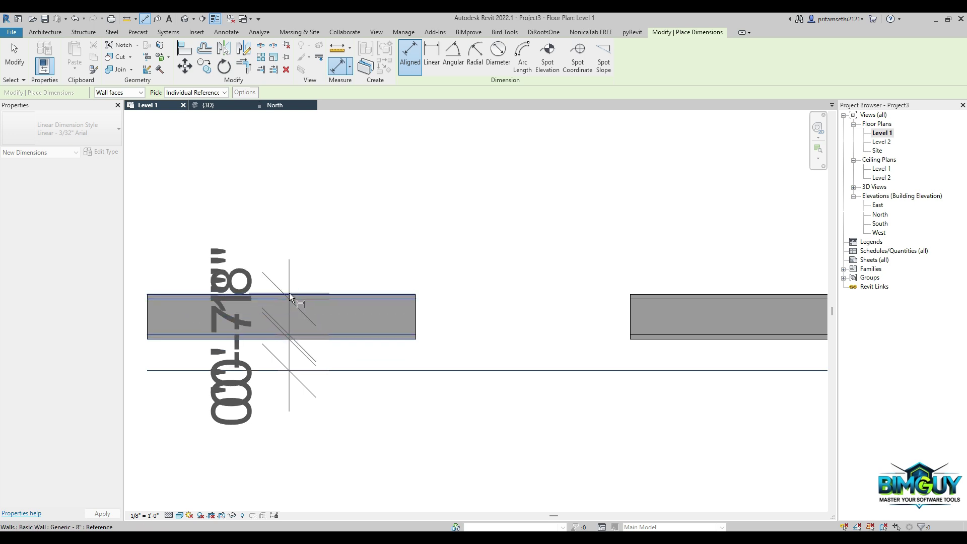
{"action": "left_click", "coordinate": [289, 292]}
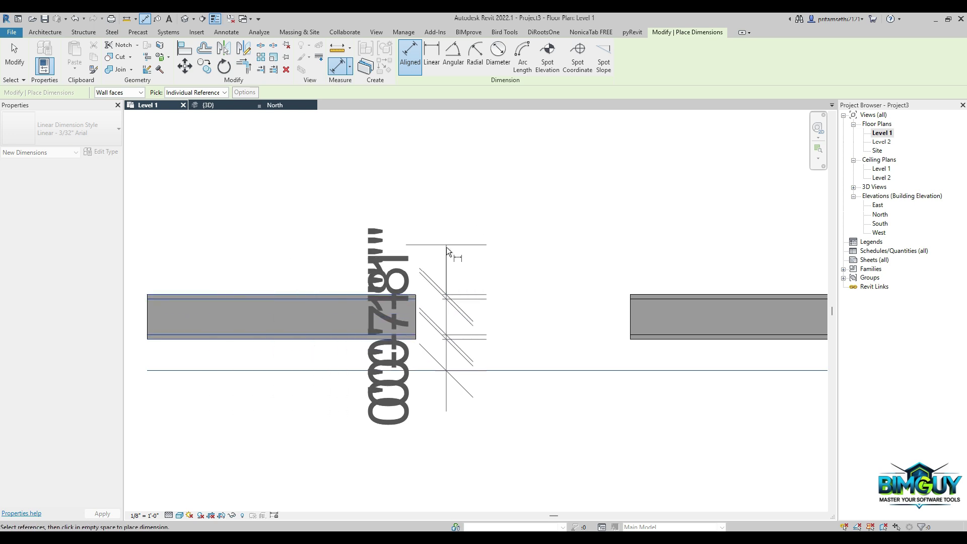
{"action": "scroll", "coordinate": [446, 247], "scroll_direction": "down", "scroll_amount": 2}
{"action": "key", "text": "Escape"}
- Set the Dimension String Type of the Linear - 3/32" Arial dimension type to Baseline
{"action": "left_click", "coordinate": [183, 272]}
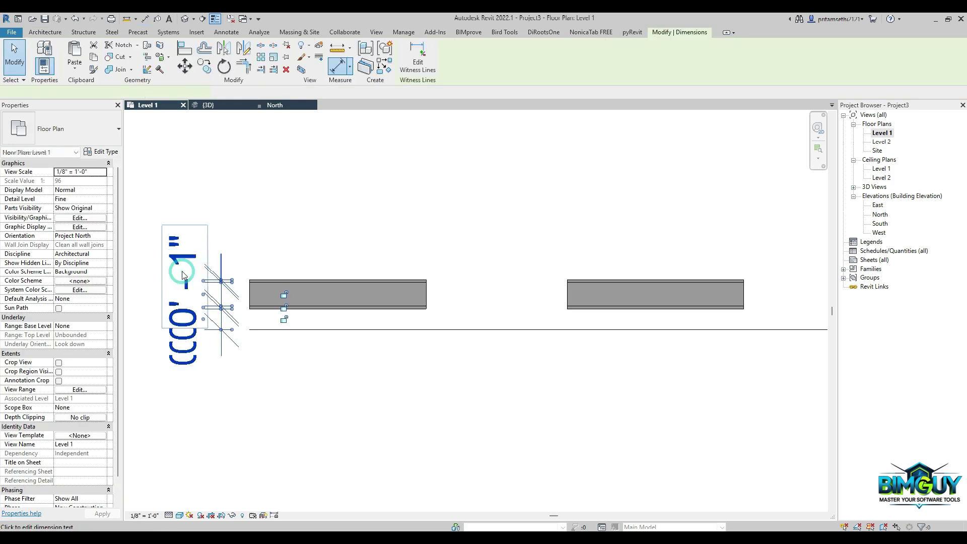
{"action": "left_click", "coordinate": [105, 152]}
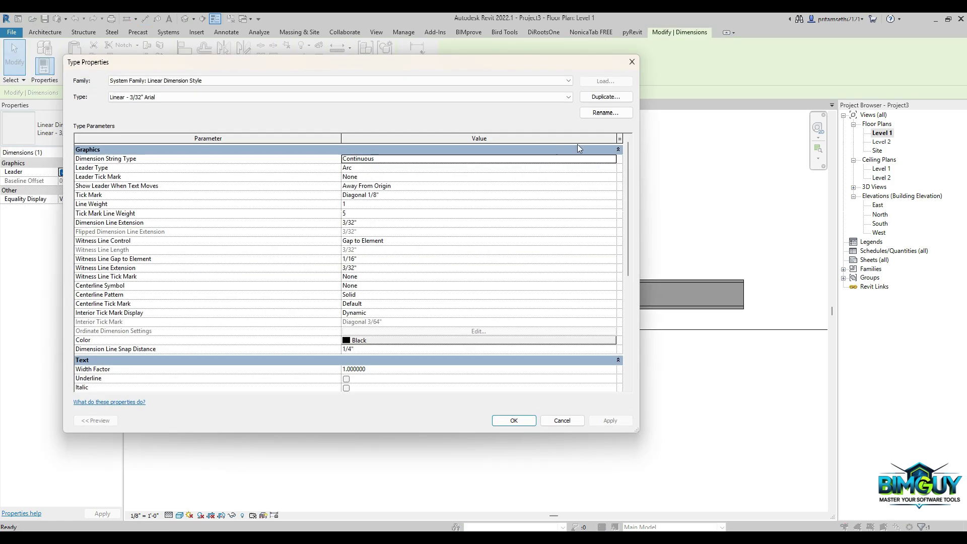
{"action": "left_click", "coordinate": [612, 159]}
{"action": "left_click", "coordinate": [378, 175]}
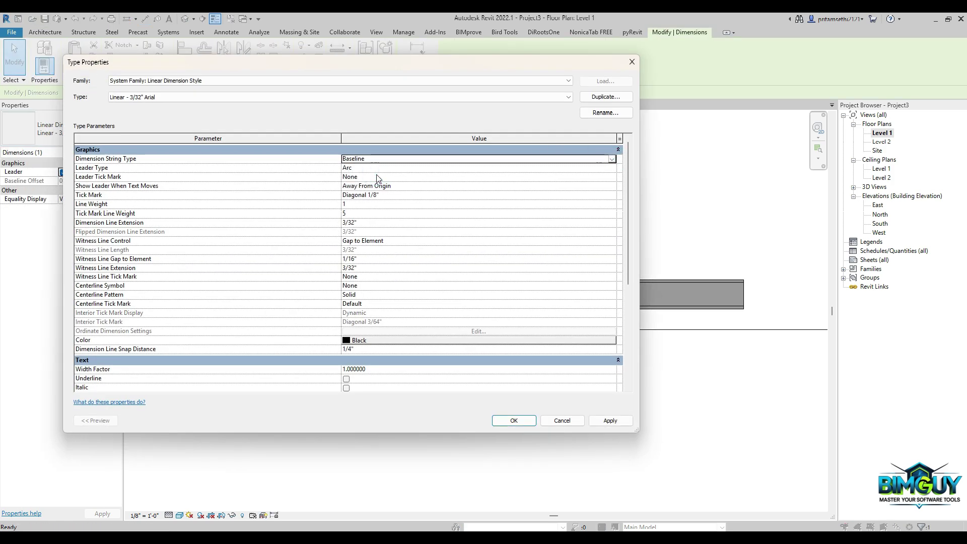
{"action": "left_click", "coordinate": [505, 419]}
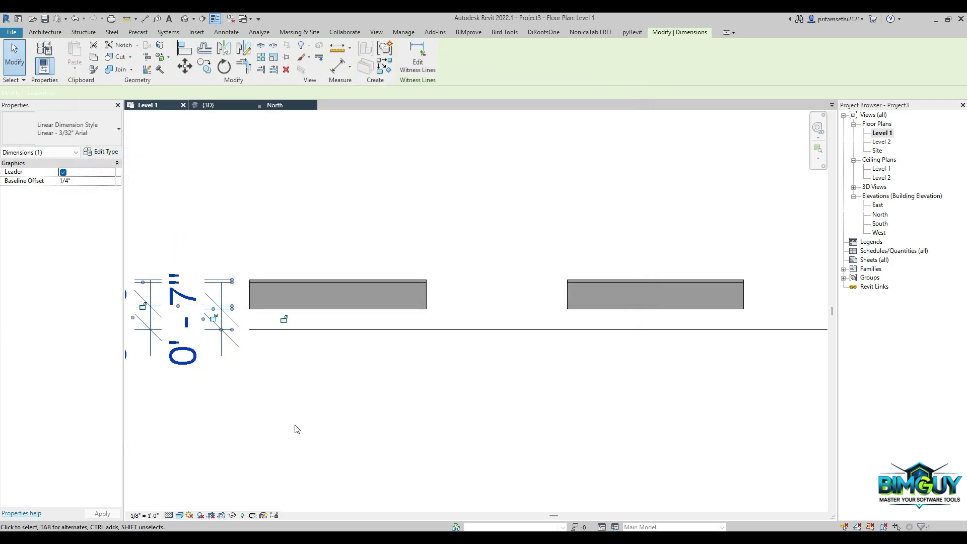
- Add the first wall's centerline as a witness line to its baseline dimension
{"action": "middle_click_drag", "start_coordinate": [347, 414], "coordinate": [479, 380]}
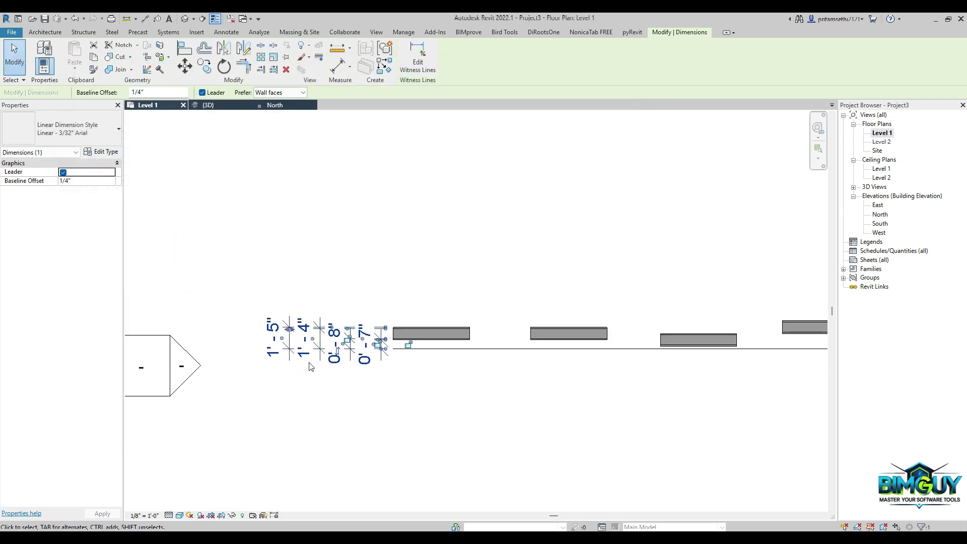
{"action": "scroll", "coordinate": [307, 359], "scroll_direction": "up", "scroll_amount": 2}
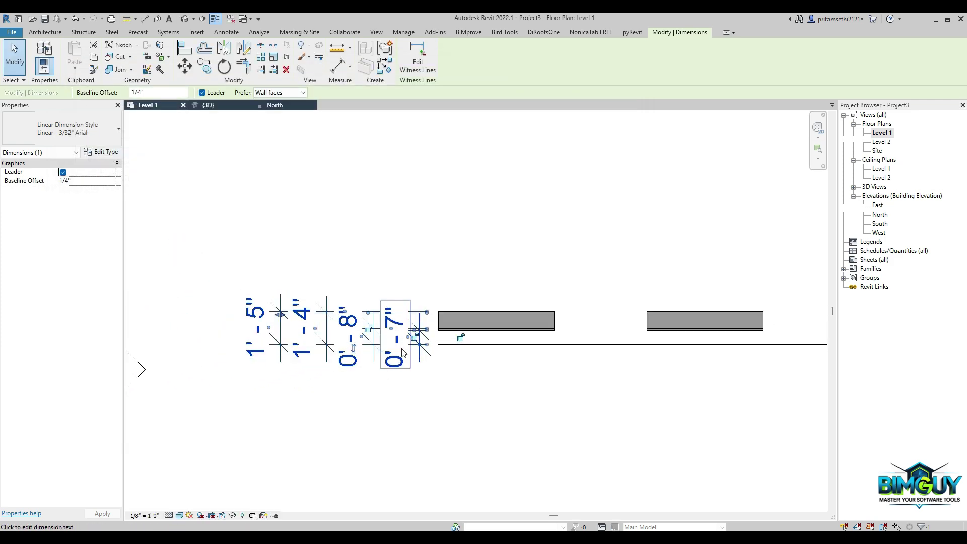
{"action": "scroll", "coordinate": [402, 350], "scroll_direction": "up", "scroll_amount": 2}
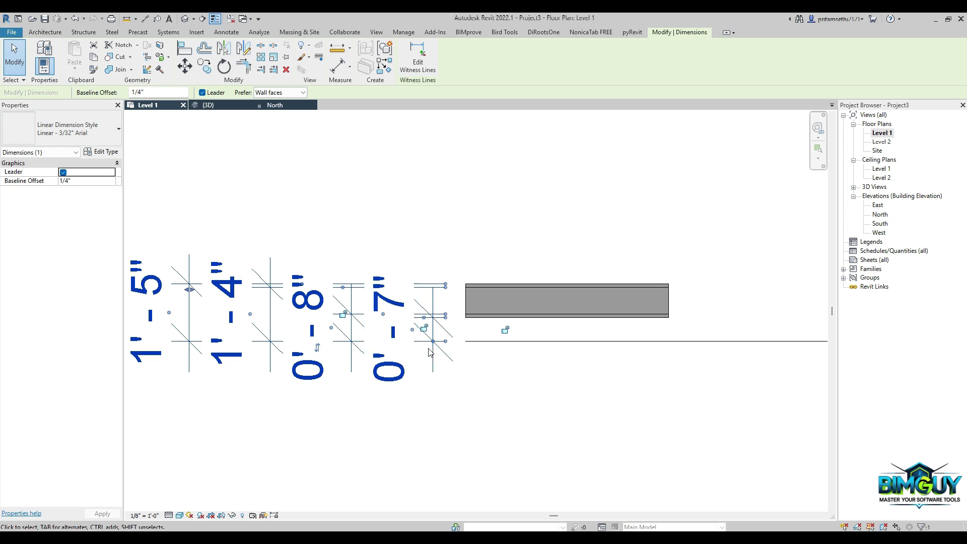
{"action": "scroll", "coordinate": [430, 352], "scroll_direction": "down", "scroll_amount": 2}
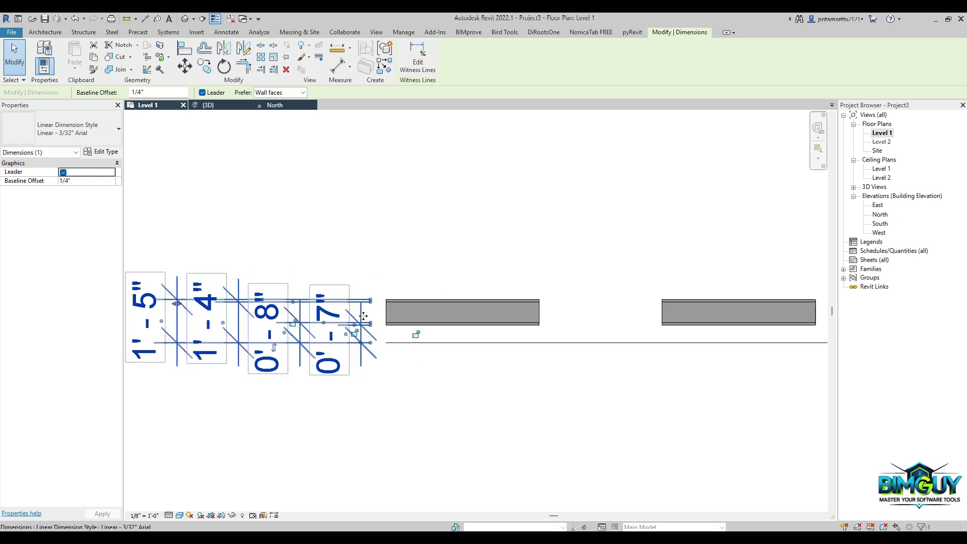
{"action": "left_click", "coordinate": [408, 64]}
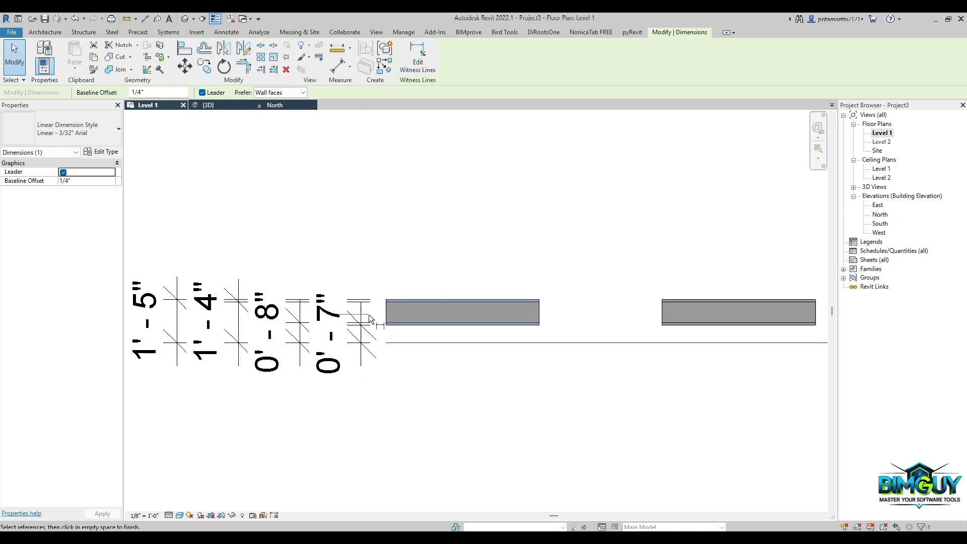
{"action": "left_click", "coordinate": [407, 313]}
{"action": "scroll", "coordinate": [425, 362], "scroll_direction": "down", "scroll_amount": 3}
{"action": "left_click", "coordinate": [425, 381]}
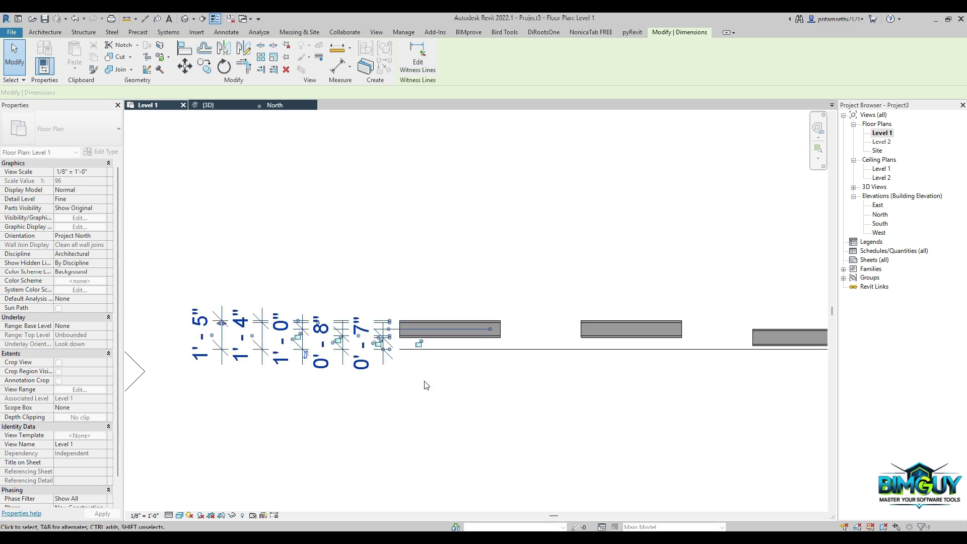
{"action": "scroll", "coordinate": [281, 359], "scroll_direction": "up", "scroll_amount": 1}
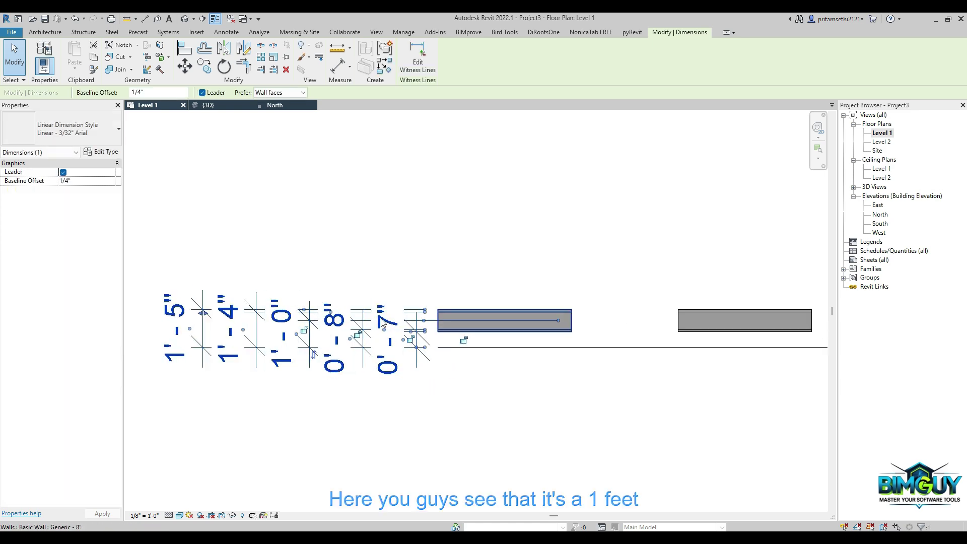
- Add a baseline dimension beside the second wall, from the detail line to its finish faces, core faces and centerline
{"action": "middle_click_drag", "start_coordinate": [644, 354], "coordinate": [510, 355]}
{"action": "left_click", "coordinate": [515, 359]}
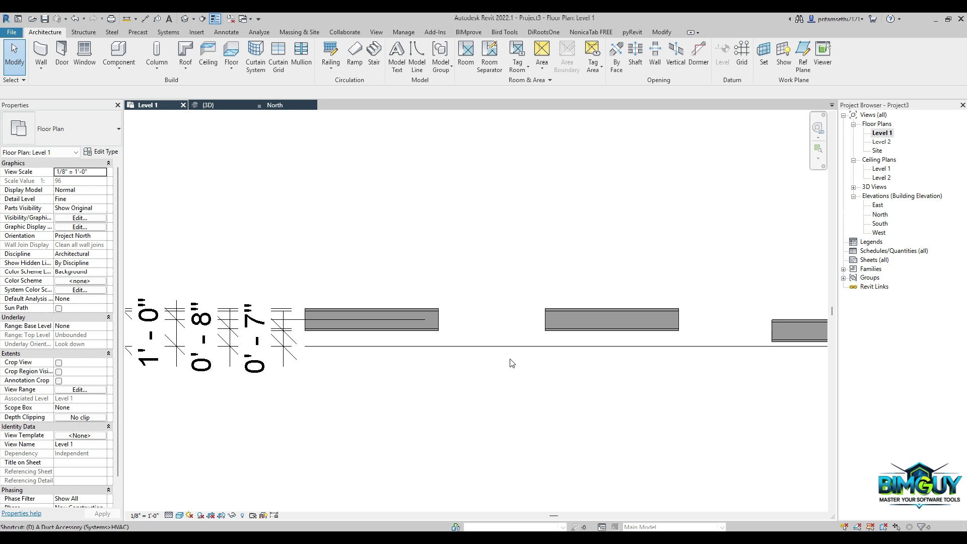
{"action": "key", "text": "i"}
{"action": "scroll", "coordinate": [579, 349], "scroll_direction": "up", "scroll_amount": 1}
{"action": "scroll", "coordinate": [582, 344], "scroll_direction": "up", "scroll_amount": 1}
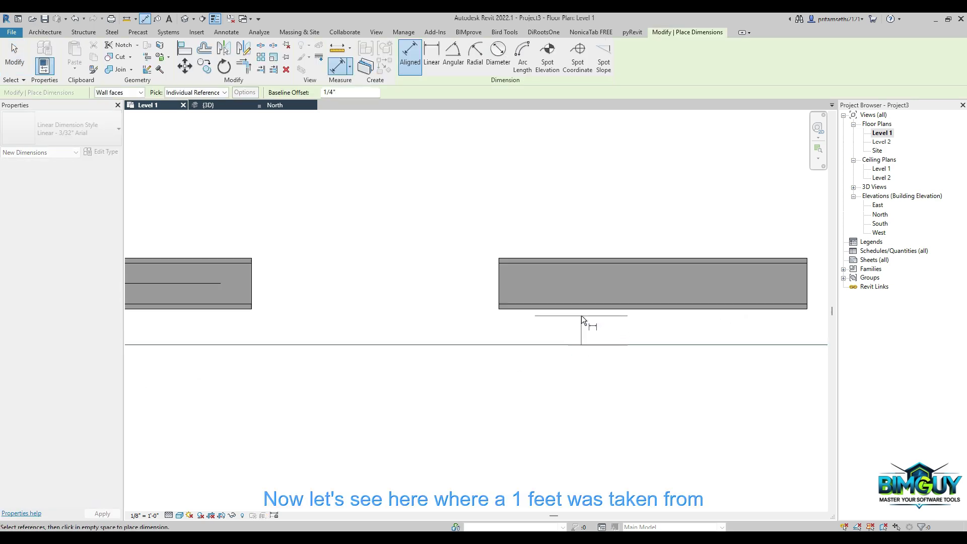
{"action": "left_click", "coordinate": [581, 312]}
{"action": "left_click", "coordinate": [568, 302]}
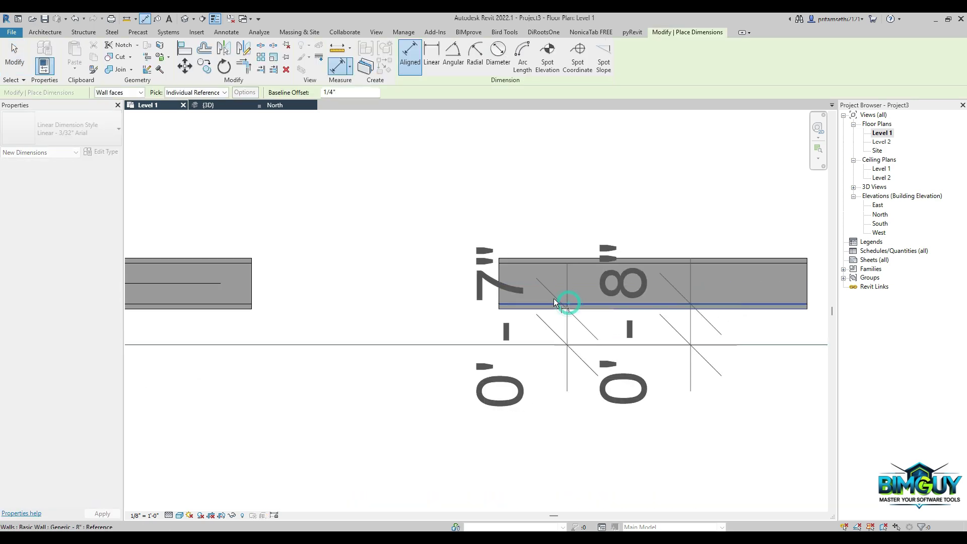
{"action": "left_click", "coordinate": [541, 284]}
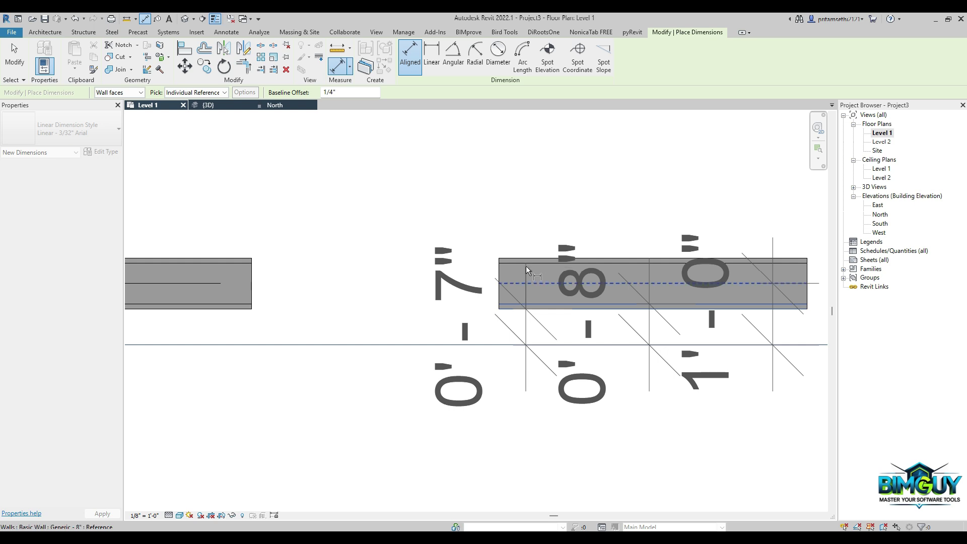
{"action": "left_click", "coordinate": [523, 263]}
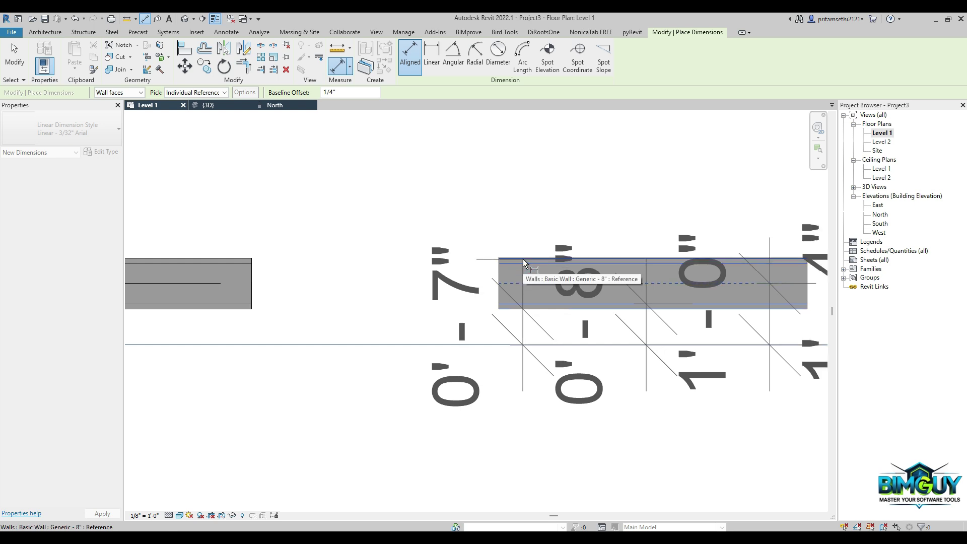
{"action": "left_click", "coordinate": [522, 259]}
{"action": "scroll", "coordinate": [523, 259], "scroll_direction": "down", "scroll_amount": 3}
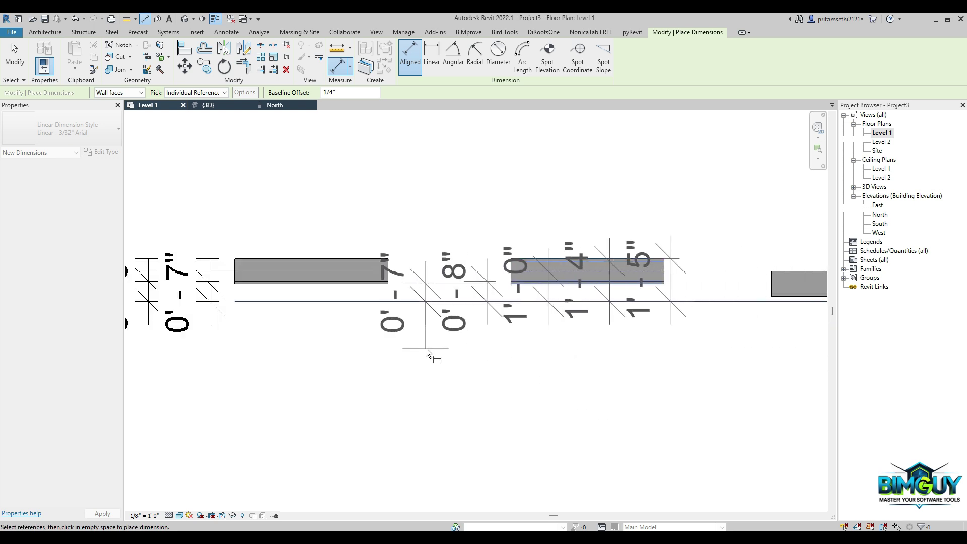
{"action": "scroll", "coordinate": [466, 381], "scroll_direction": "down", "scroll_amount": 2}
{"action": "middle_click_drag", "start_coordinate": [481, 395], "coordinate": [368, 364]}
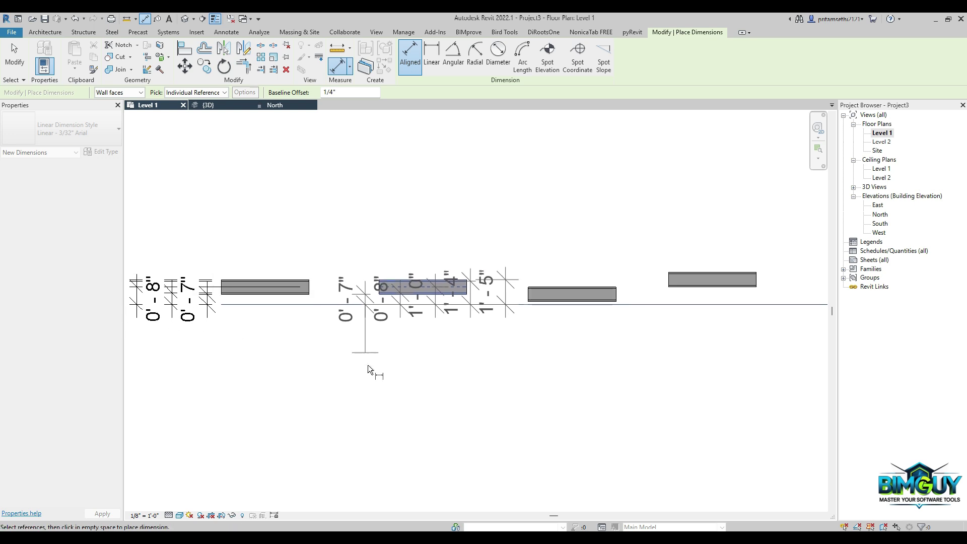
{"action": "left_click", "coordinate": [361, 379]}
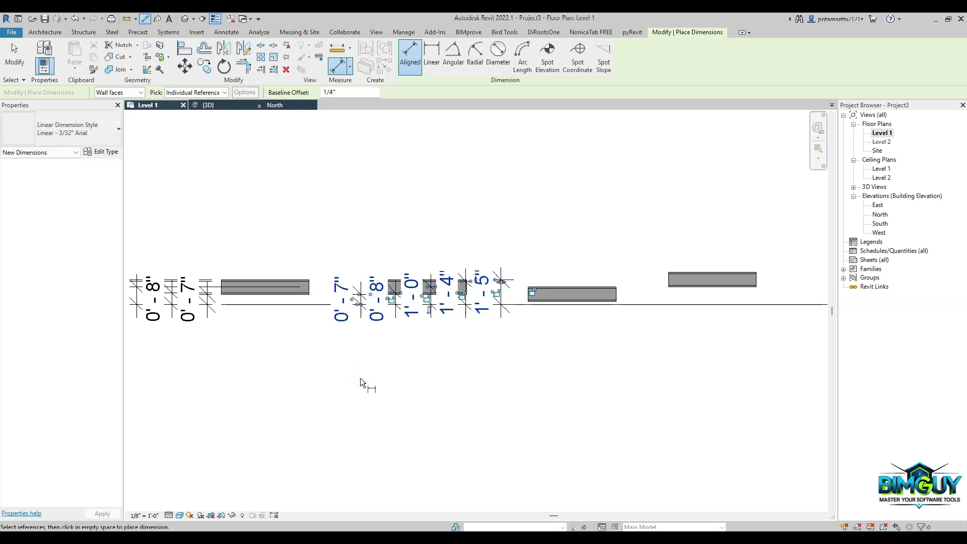
{"action": "key", "text": "Escape"}
{"action": "key", "text": "Escape"}
- Set the view scale to 1" = 1'-0" and inspect the second wall's baseline dimension
{"action": "left_click", "coordinate": [137, 514]}
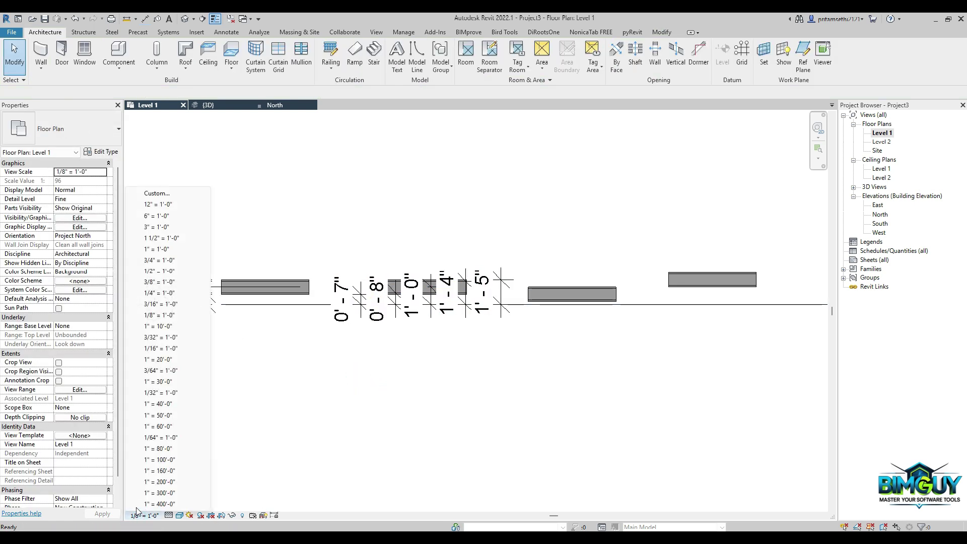
{"action": "left_click", "coordinate": [157, 249]}
{"action": "scroll", "coordinate": [356, 263], "scroll_direction": "up", "scroll_amount": 7}
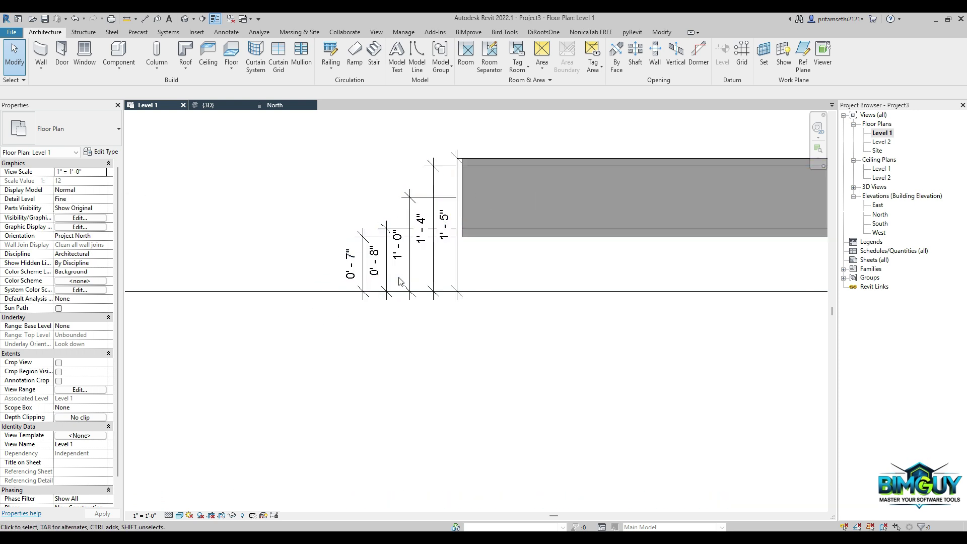
{"action": "left_click", "coordinate": [414, 202]}
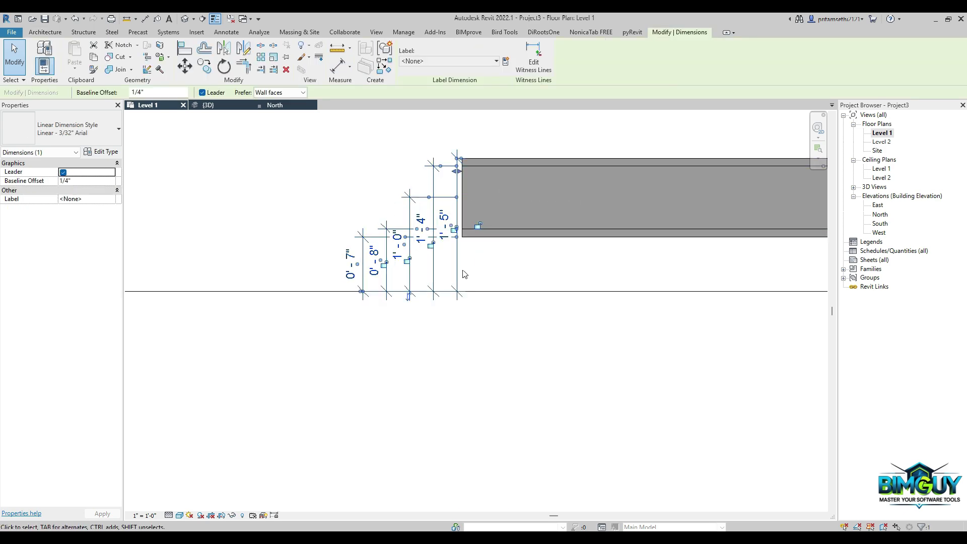
{"action": "scroll", "coordinate": [464, 274], "scroll_direction": "down", "scroll_amount": 5}
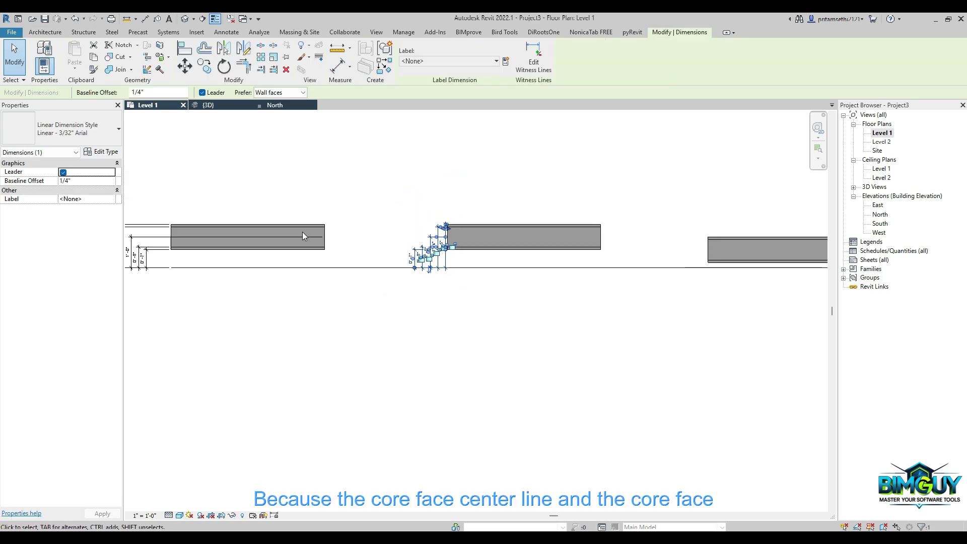
{"action": "scroll", "coordinate": [302, 235], "scroll_direction": "down", "scroll_amount": 2}
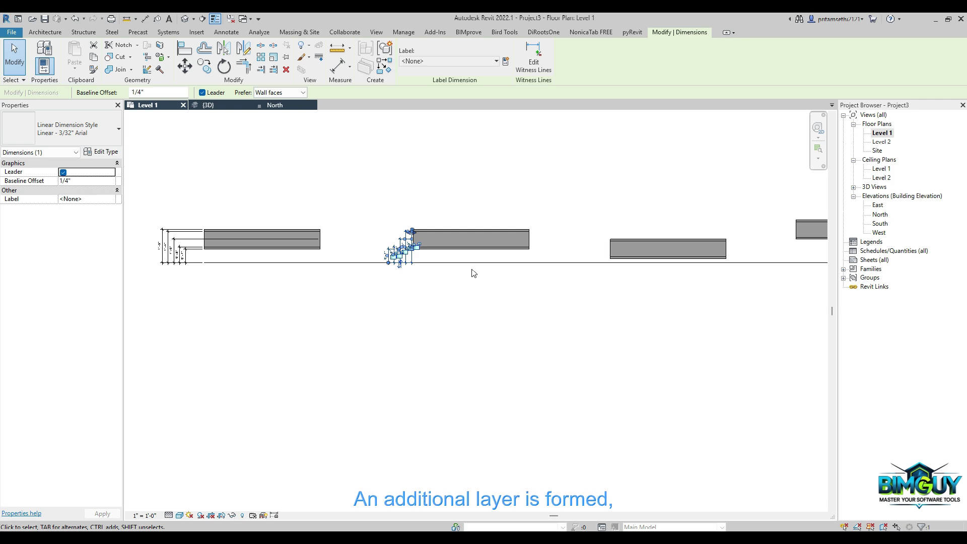
- Add a baseline dimension beside the third wall, from the detail line to its finish faces, core faces and centerline
{"action": "middle_click_drag", "start_coordinate": [609, 282], "coordinate": [492, 289]}
{"action": "scroll", "coordinate": [499, 262], "scroll_direction": "up", "scroll_amount": 2}
{"action": "key", "text": "Escape"}
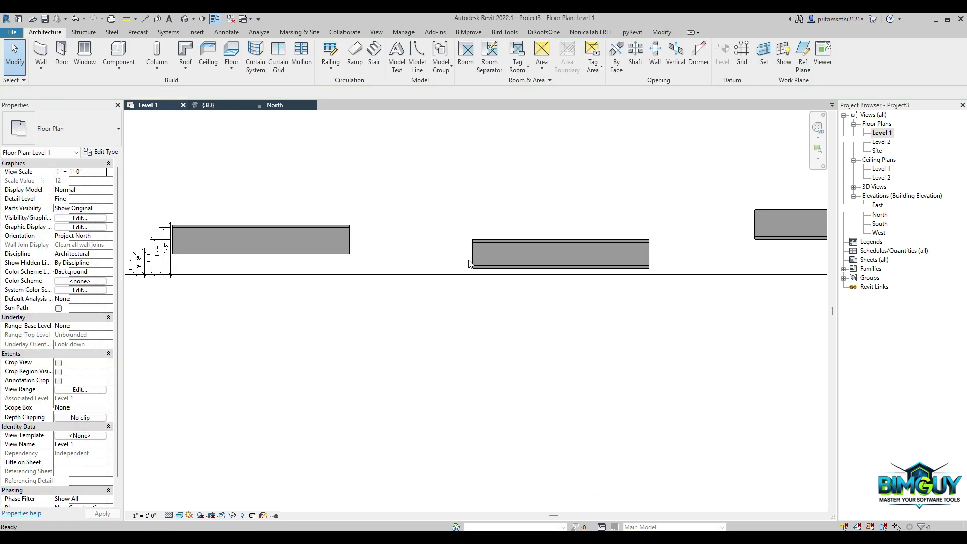
{"action": "key", "text": "d"}
{"action": "key", "text": "i"}
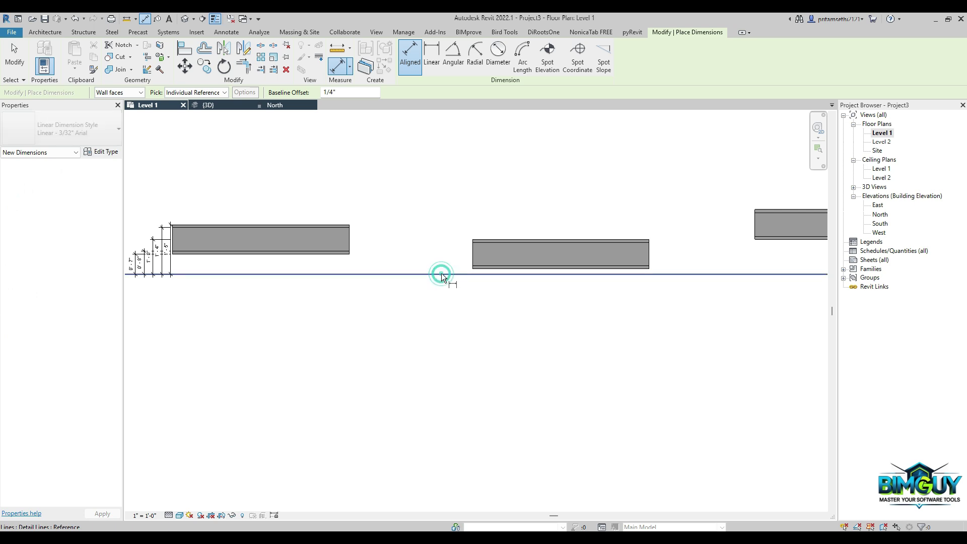
{"action": "scroll", "coordinate": [441, 273], "scroll_direction": "up", "scroll_amount": 5}
{"action": "left_click", "coordinate": [493, 246]}
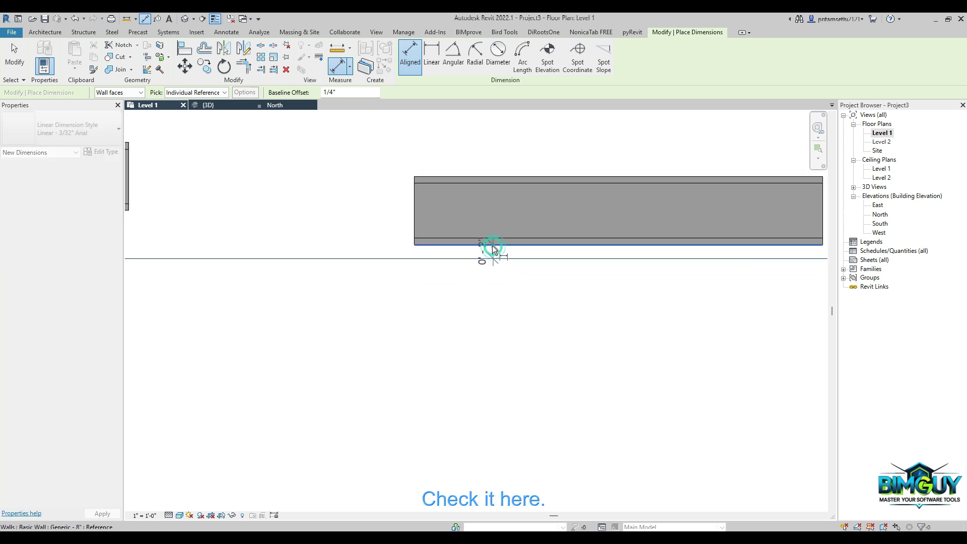
{"action": "left_click", "coordinate": [445, 237]}
{"action": "left_click", "coordinate": [454, 210]}
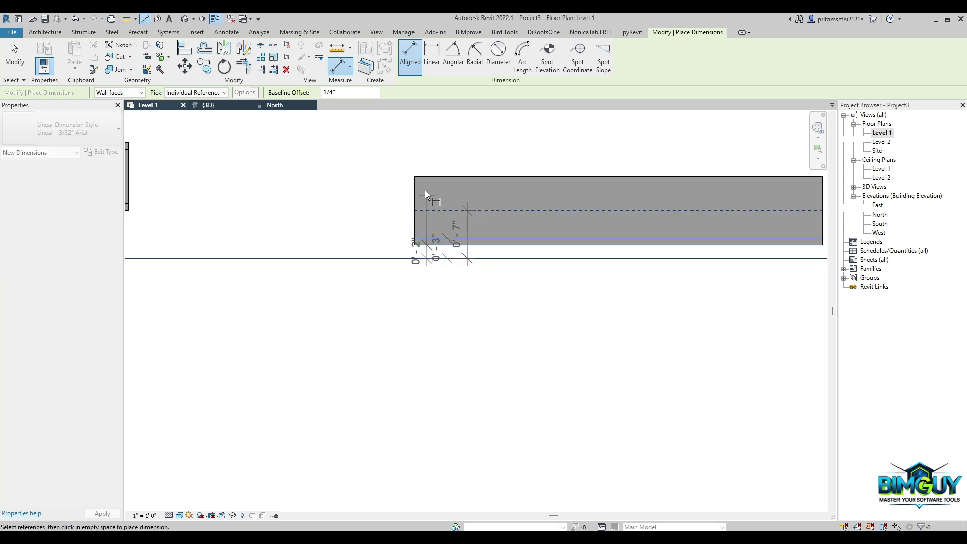
{"action": "left_click", "coordinate": [425, 183]}
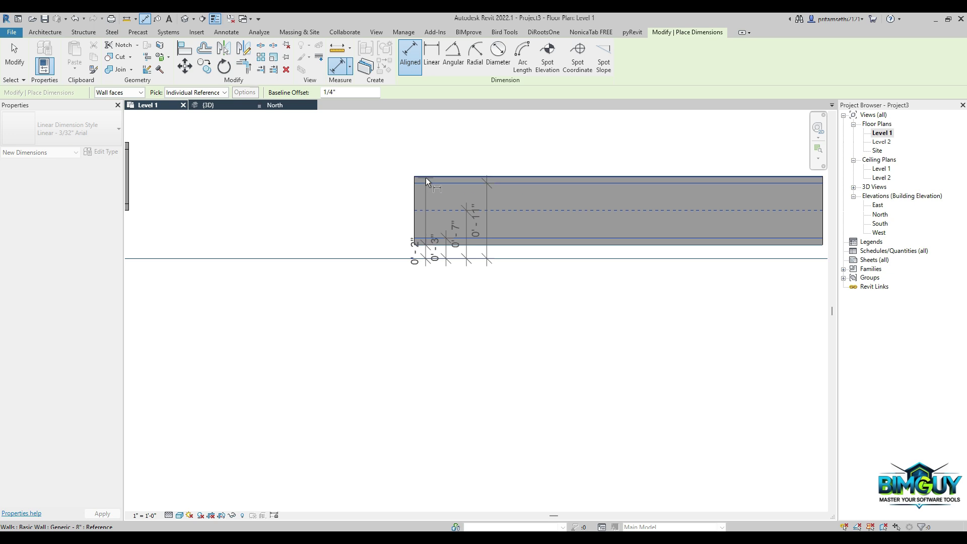
{"action": "left_click", "coordinate": [425, 178]}
{"action": "left_click", "coordinate": [259, 191]}
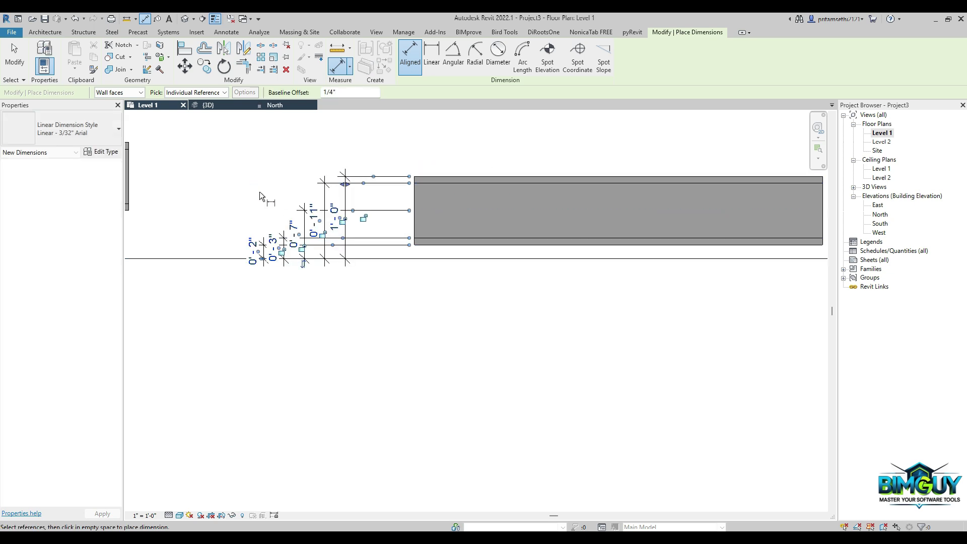
{"action": "key", "text": "Escape"}
{"action": "key", "text": "Escape"}
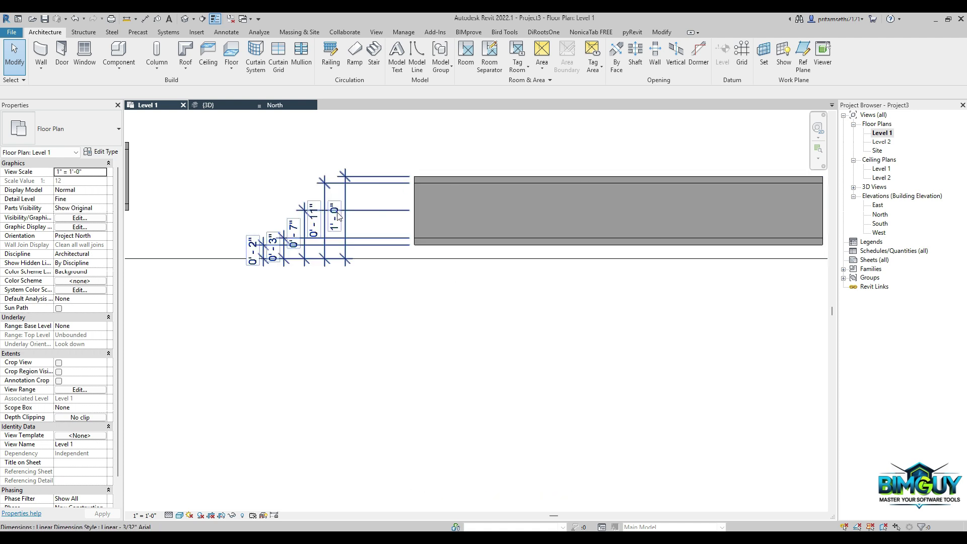
- Add a baseline dimension beside the fourth wall, from the detail line to its finish faces and core faces
{"action": "scroll", "coordinate": [423, 237], "scroll_direction": "down", "scroll_amount": 2}
{"action": "scroll", "coordinate": [500, 252], "scroll_direction": "down", "scroll_amount": 2}
{"action": "middle_click_drag", "start_coordinate": [490, 270], "coordinate": [290, 273]}
{"action": "scroll", "coordinate": [531, 265], "scroll_direction": "up", "scroll_amount": 2}
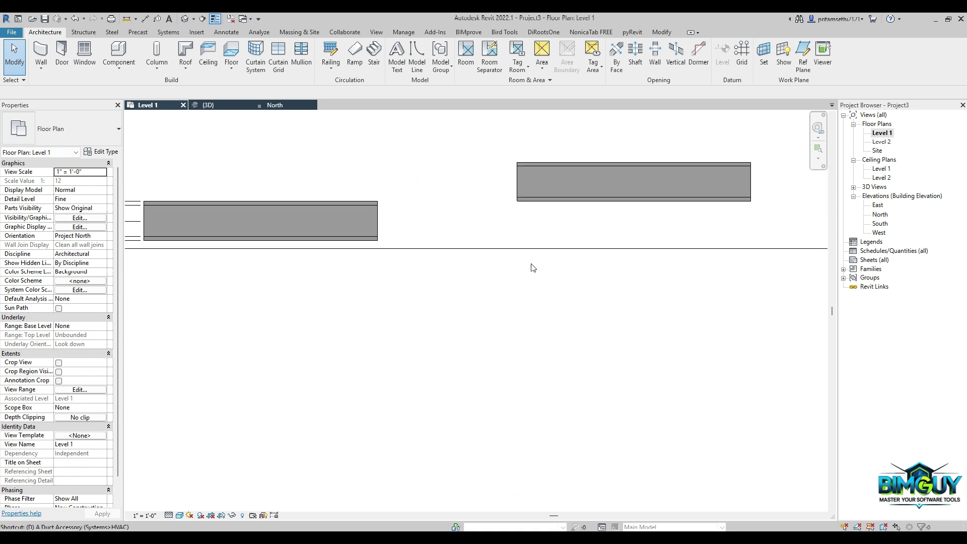
{"action": "key", "text": "d"}
{"action": "key", "text": "i"}
{"action": "left_click", "coordinate": [568, 248]}
{"action": "scroll", "coordinate": [553, 232], "scroll_direction": "up", "scroll_amount": 2}
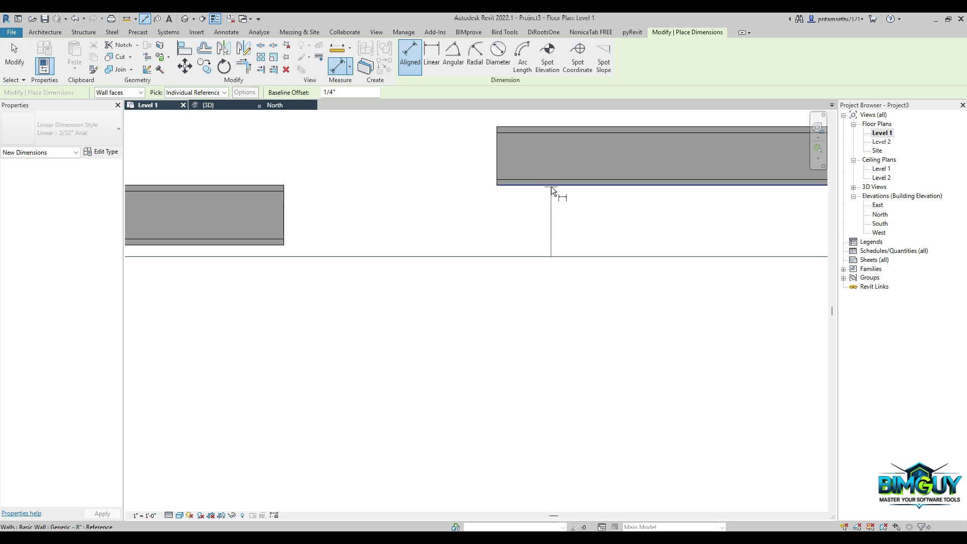
{"action": "left_click", "coordinate": [505, 180]}
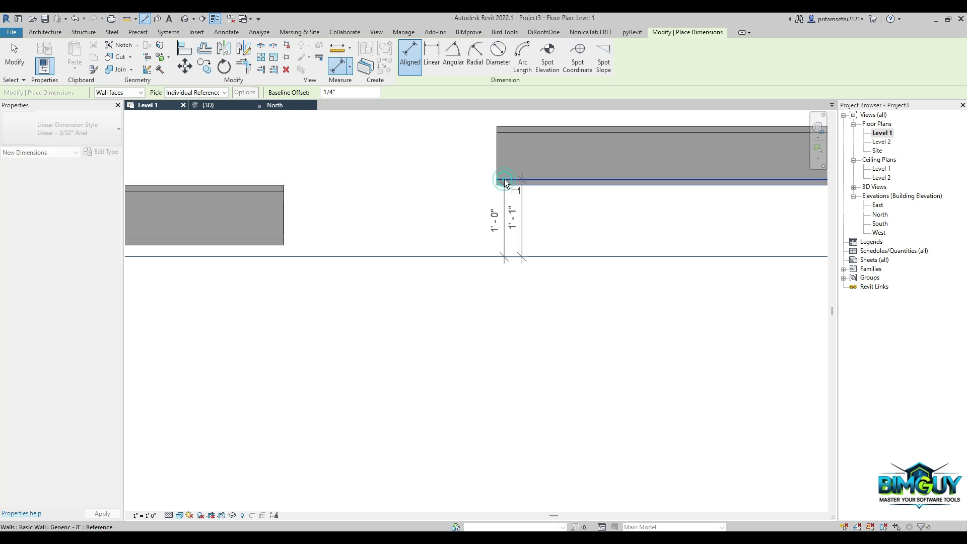
{"action": "left_click", "coordinate": [512, 128]}
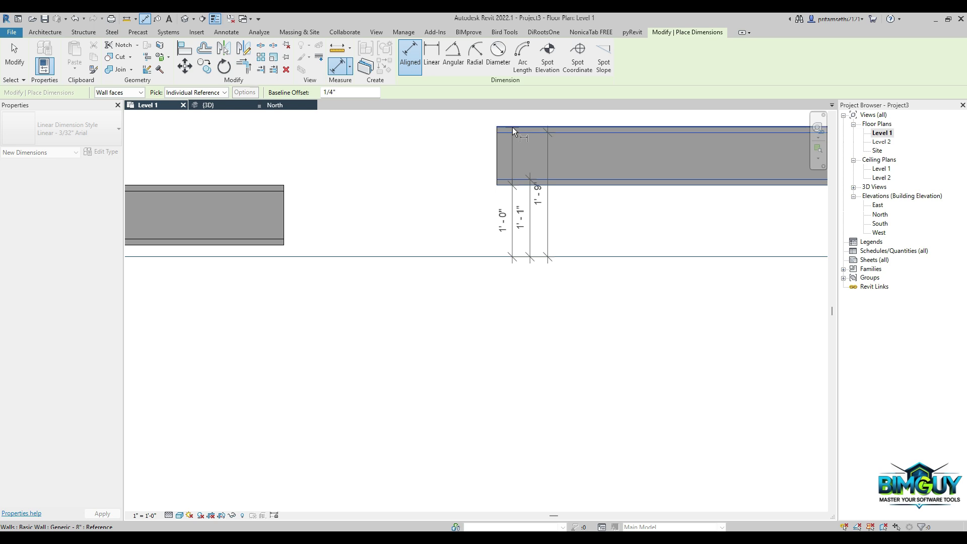
{"action": "left_click", "coordinate": [512, 129]}
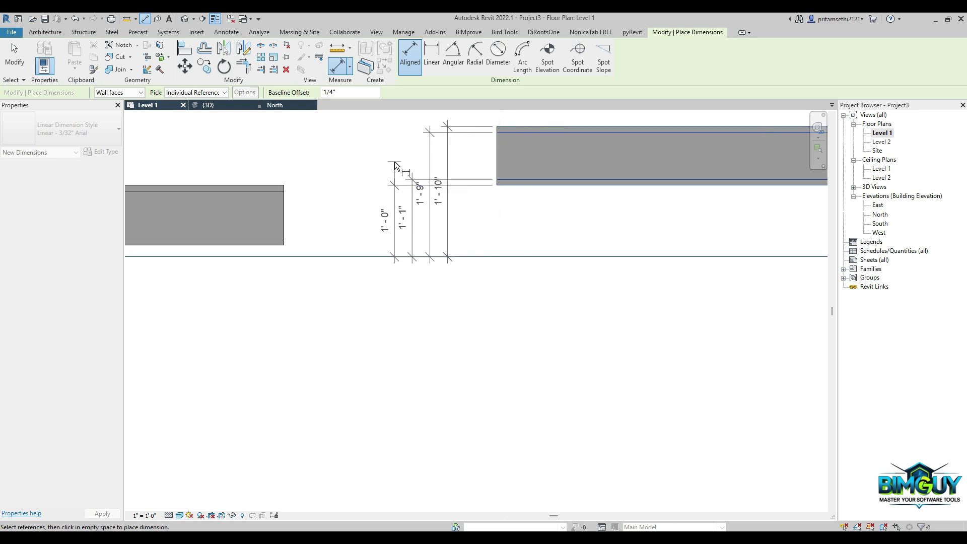
{"action": "left_click", "coordinate": [395, 165]}
{"action": "key", "text": "Escape"}
{"action": "key", "text": "Escape"}
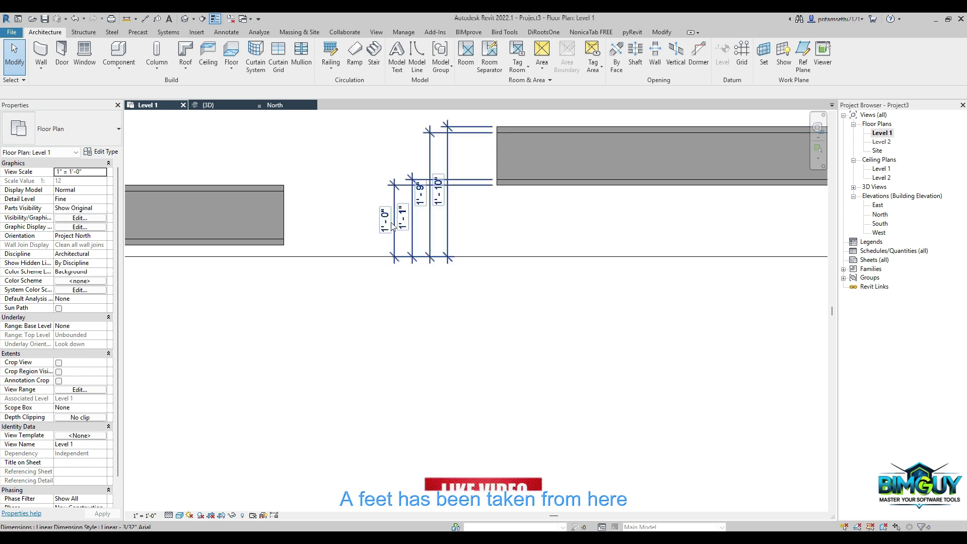
- Add a baseline dimension beside the fifth wall, from the detail line to its finish faces, core faces and centerline
{"action": "scroll", "coordinate": [465, 256], "scroll_direction": "down", "scroll_amount": 2}
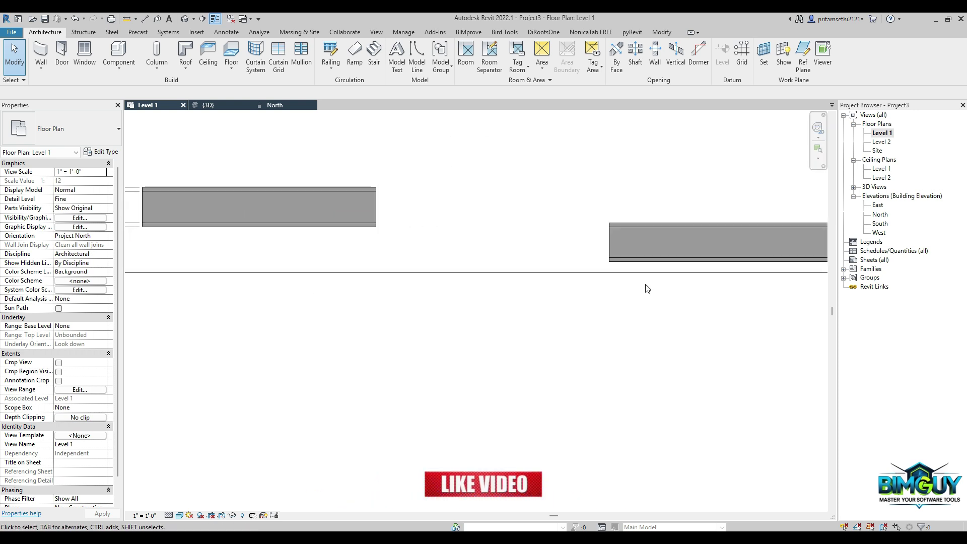
{"action": "scroll", "coordinate": [615, 283], "scroll_direction": "up", "scroll_amount": 2}
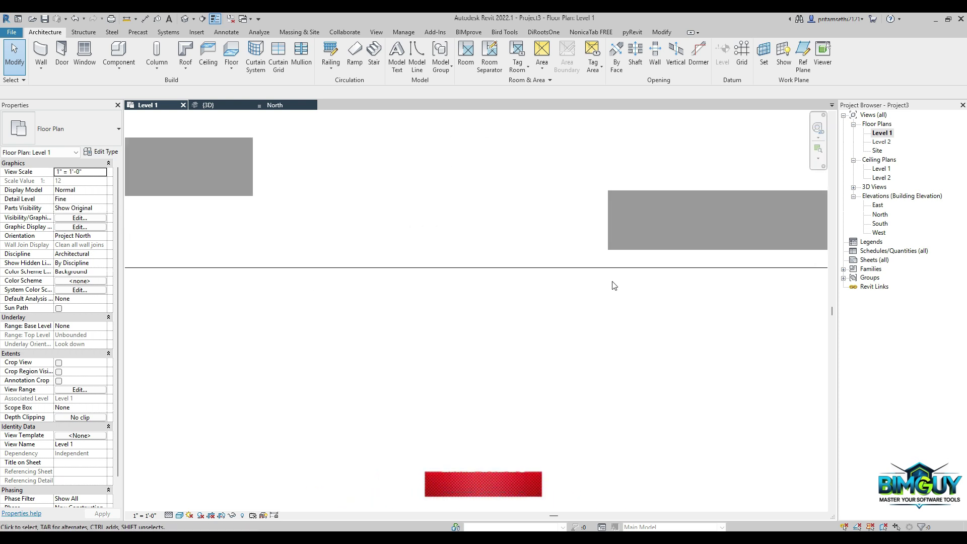
{"action": "key", "text": "d"}
{"action": "key", "text": "i"}
{"action": "scroll", "coordinate": [641, 270], "scroll_direction": "up", "scroll_amount": 2}
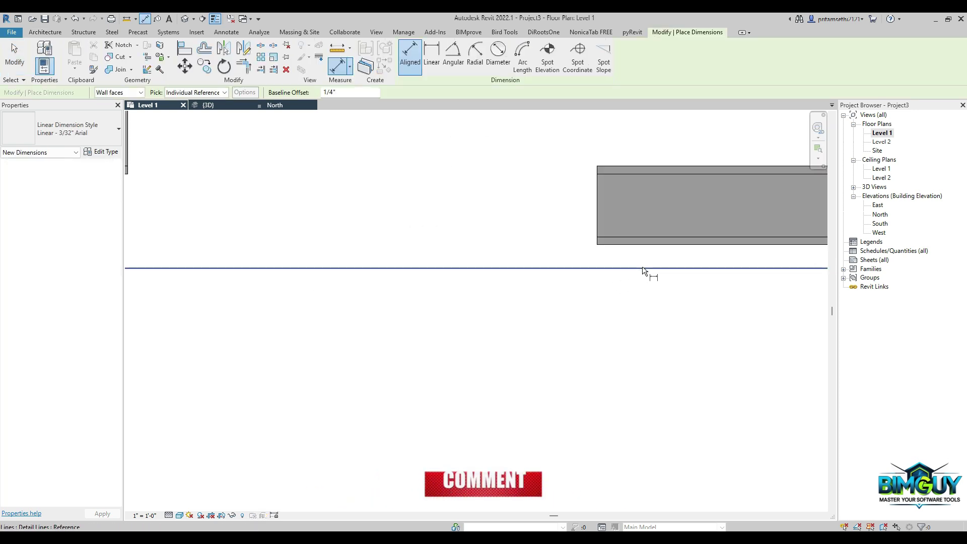
{"action": "key", "text": "Tab"}
{"action": "key", "text": "Tab"}
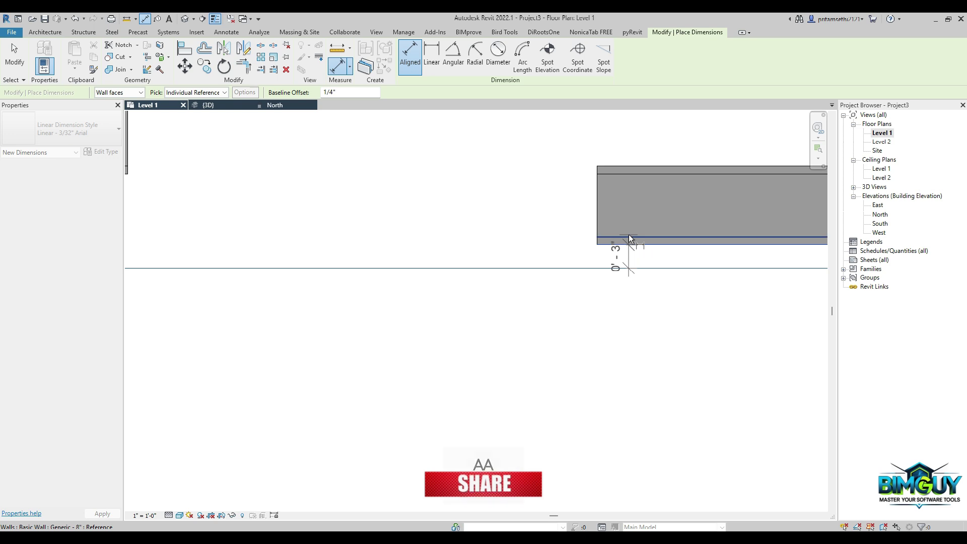
{"action": "left_click", "coordinate": [628, 235]}
{"action": "left_click", "coordinate": [605, 204]}
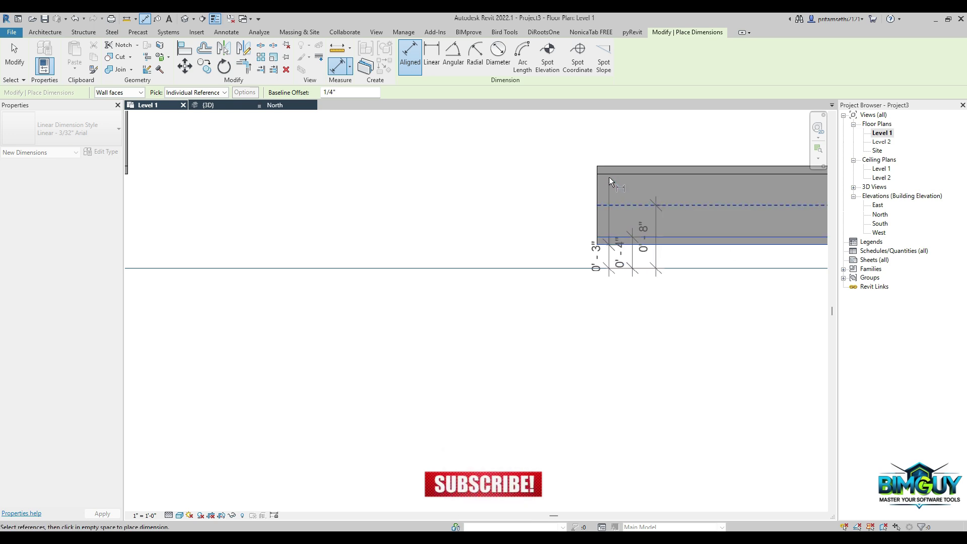
{"action": "left_click", "coordinate": [609, 176]}
{"action": "left_click", "coordinate": [607, 165]}
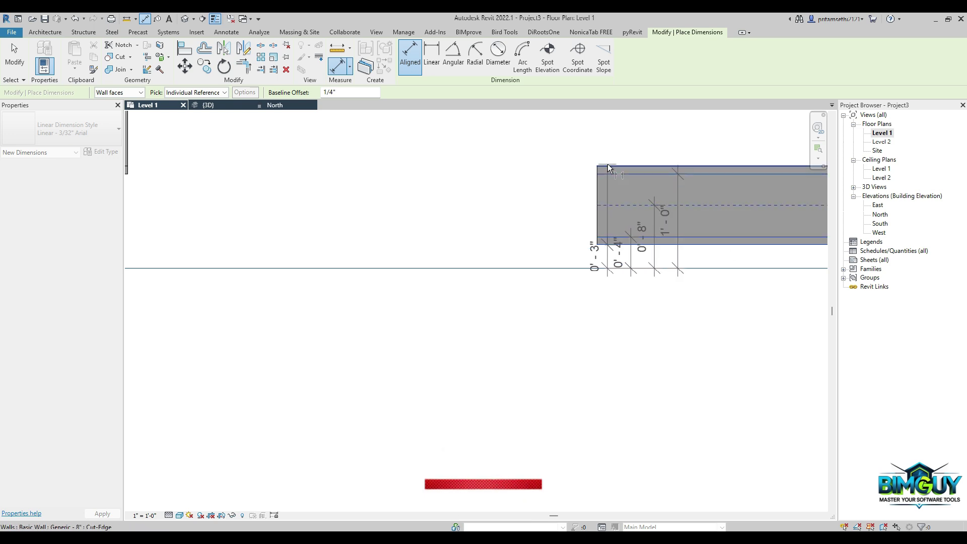
{"action": "left_click", "coordinate": [452, 199]}
{"action": "key", "text": "Escape"}
{"action": "key", "text": "Escape"}
{"action": "scroll", "coordinate": [537, 227], "scroll_direction": "down", "scroll_amount": 6}
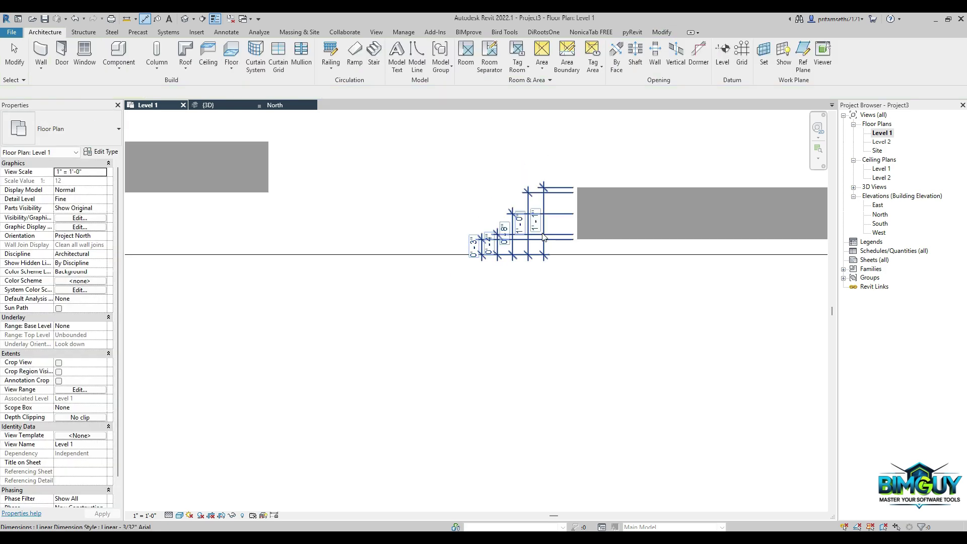
{"action": "middle_click_drag", "start_coordinate": [557, 274], "coordinate": [464, 288]}
{"action": "scroll", "coordinate": [448, 249], "scroll_direction": "up", "scroll_amount": 4}
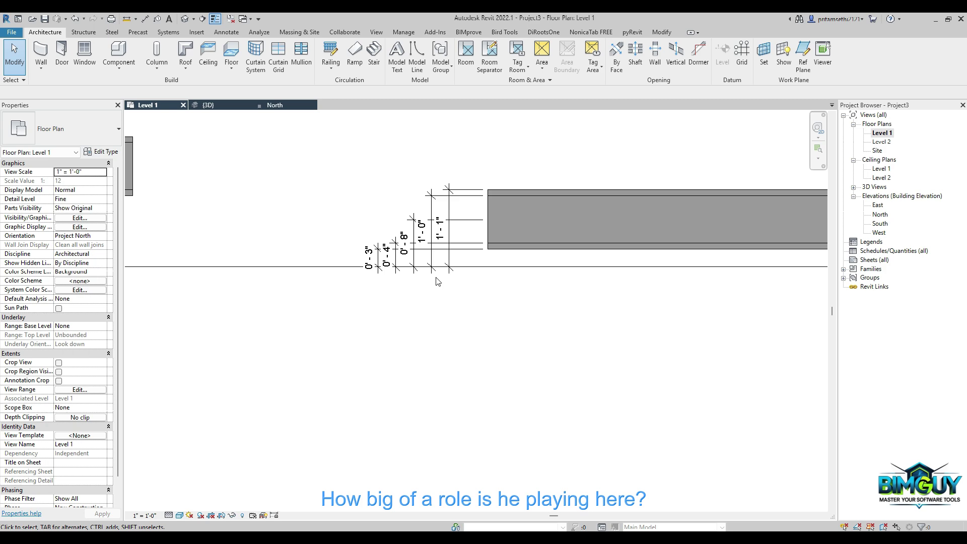
{"action": "key", "text": "Caps_Lock"}
{"action": "scroll", "coordinate": [622, 288], "scroll_direction": "down", "scroll_amount": 1}
{"action": "middle_click_drag", "start_coordinate": [775, 318], "coordinate": [427, 319]}
{"action": "middle_click_drag", "start_coordinate": [746, 251], "coordinate": [517, 299]}
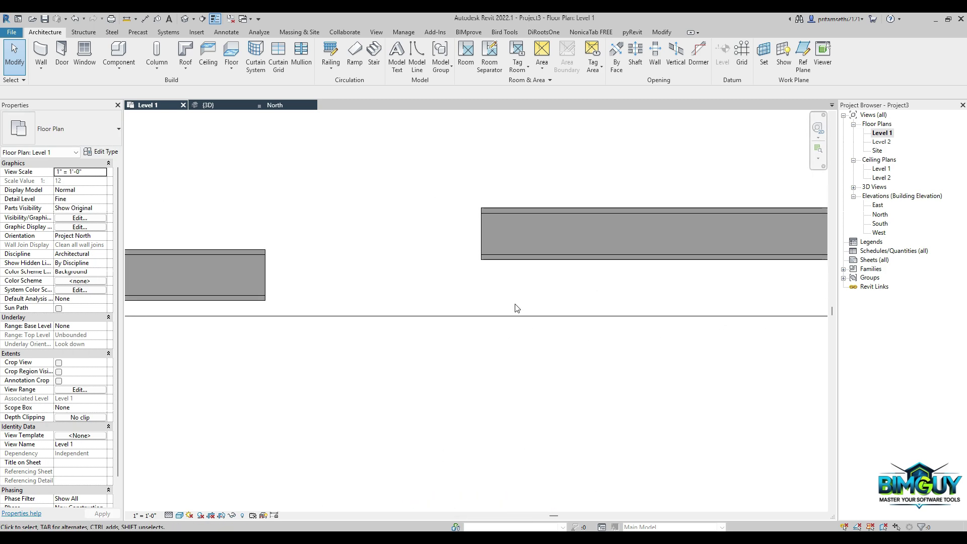
{"action": "key", "text": "w"}
{"action": "key", "text": "a"}
{"action": "key", "text": "Escape"}
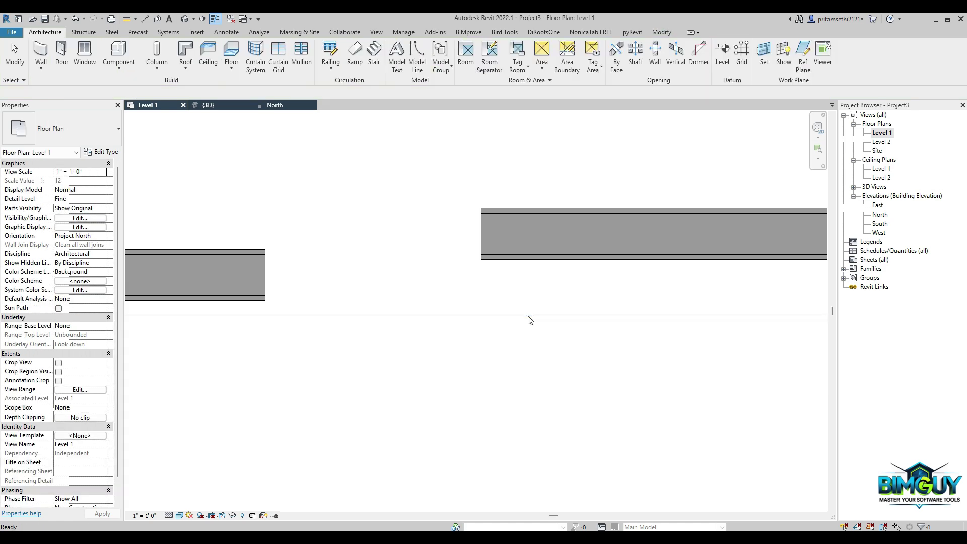
- Add a baseline dimension beside the sixth wall, from the detail line to its finish faces, core faces and centerline
{"action": "key", "text": "d"}
{"action": "key", "text": "i"}
{"action": "left_click", "coordinate": [528, 315]}
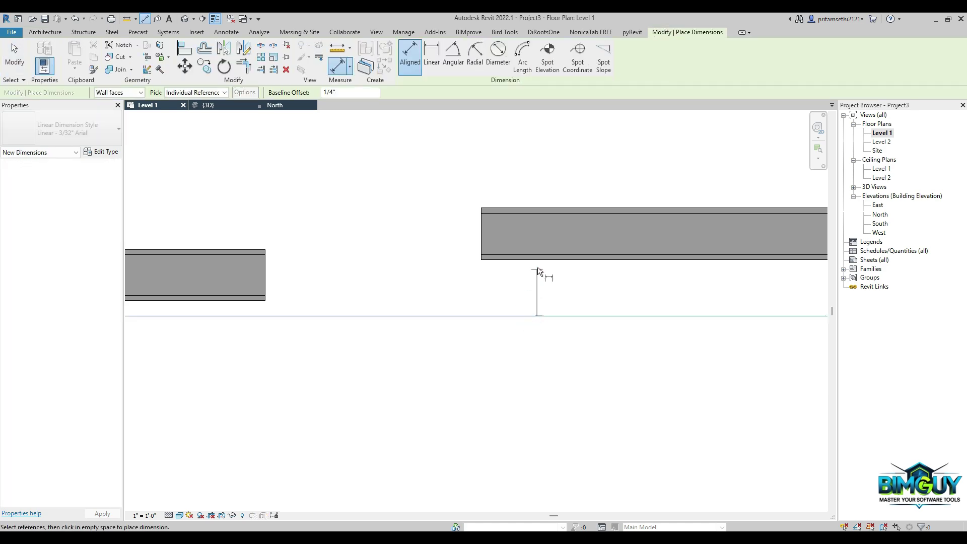
{"action": "left_click", "coordinate": [536, 261]}
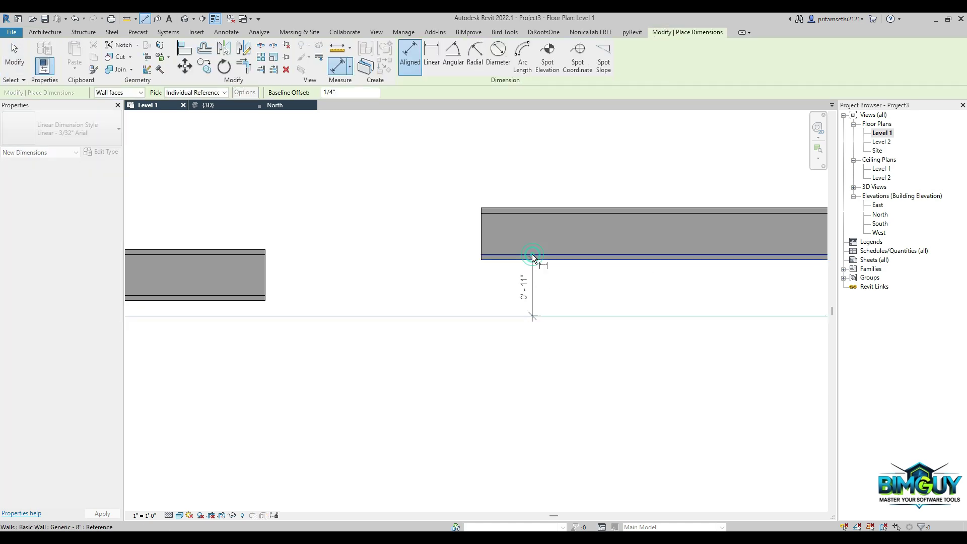
{"action": "left_click", "coordinate": [532, 254]}
{"action": "left_click", "coordinate": [508, 235]}
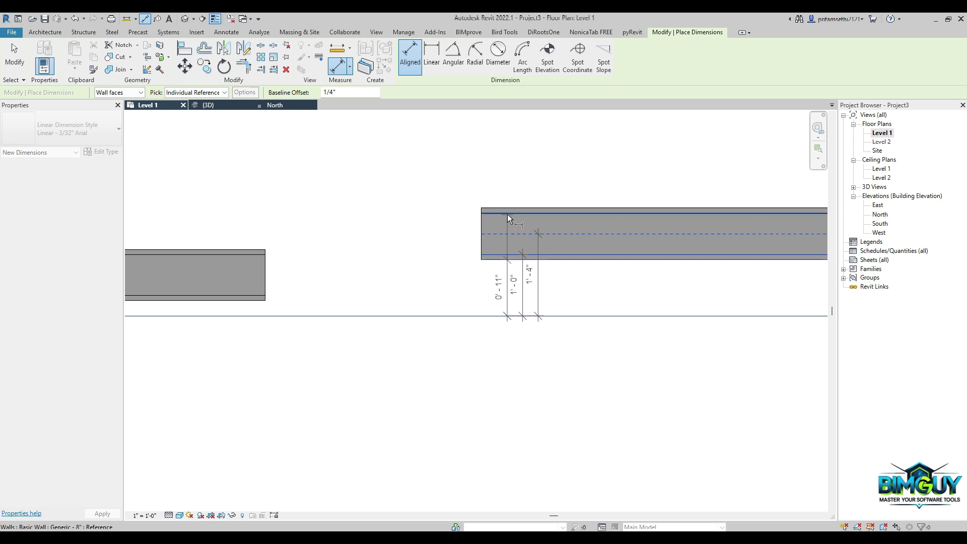
{"action": "left_click", "coordinate": [503, 209]}
{"action": "left_click", "coordinate": [384, 231]}
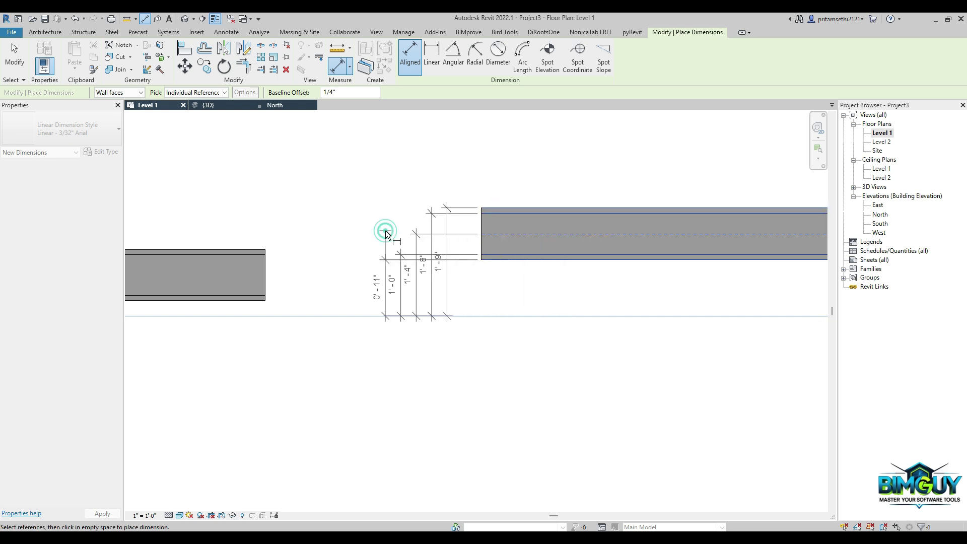
{"action": "key", "text": "Escape"}
- Compare the baseline dimensions of all the walls along the detail line to examine how Location Line affects their offsets
{"action": "scroll", "coordinate": [399, 305], "scroll_direction": "down", "scroll_amount": 4}
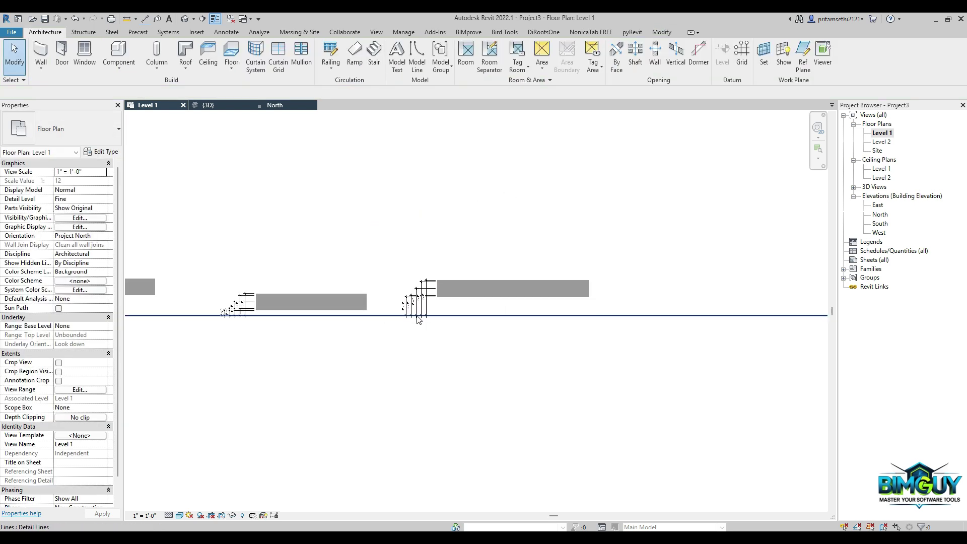
{"action": "scroll", "coordinate": [261, 300], "scroll_direction": "down", "scroll_amount": 1}
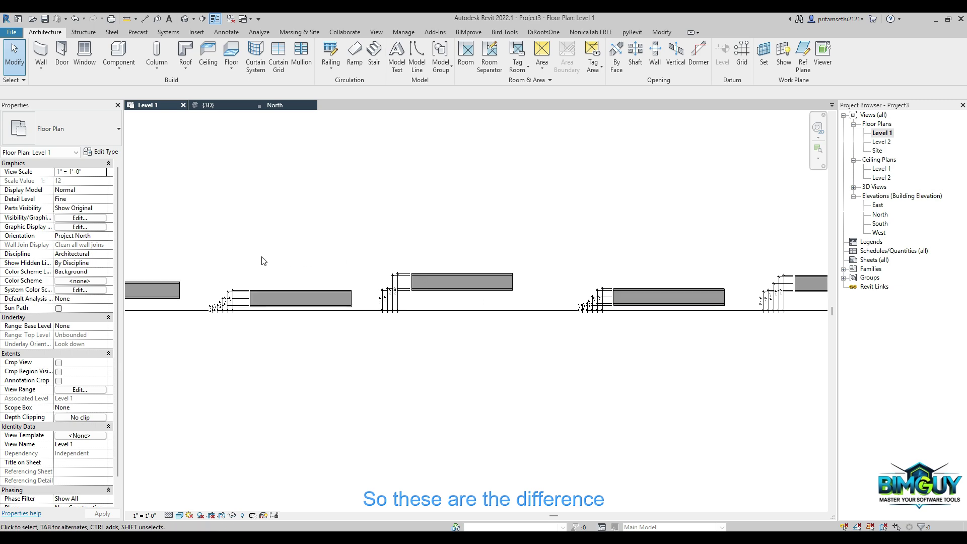
{"action": "middle_click_drag", "start_coordinate": [480, 312], "coordinate": [441, 309]}
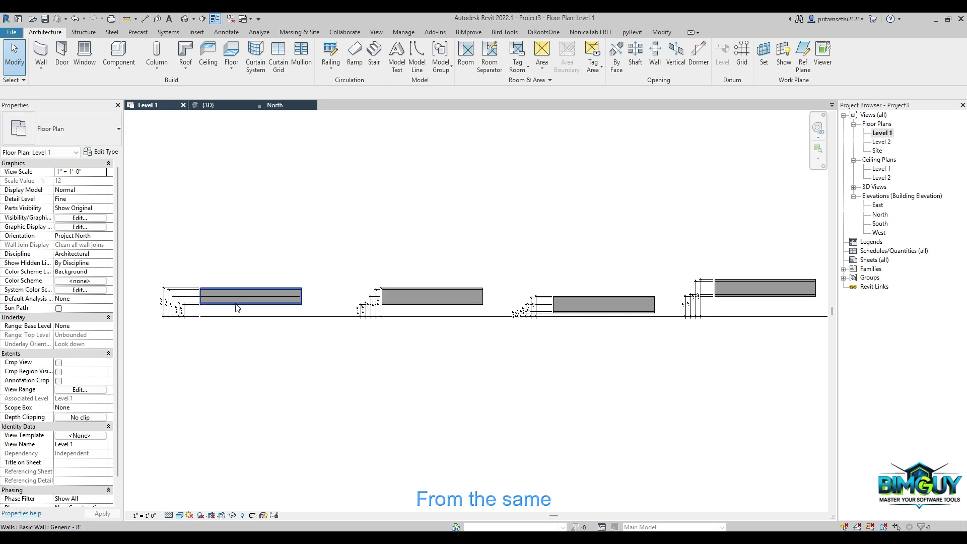
{"action": "middle_click_drag", "start_coordinate": [237, 309], "coordinate": [463, 296]}
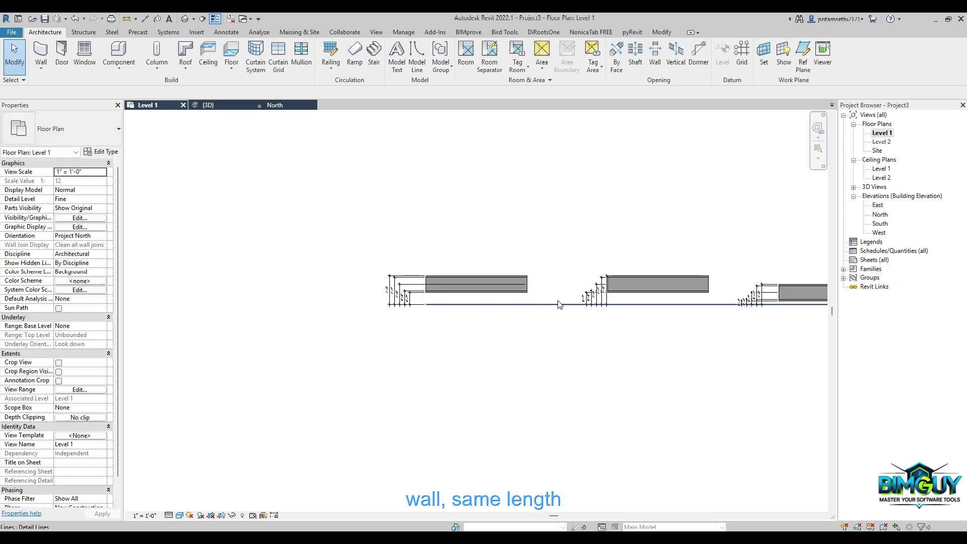
{"action": "scroll", "coordinate": [659, 302], "scroll_direction": "up", "scroll_amount": 2}
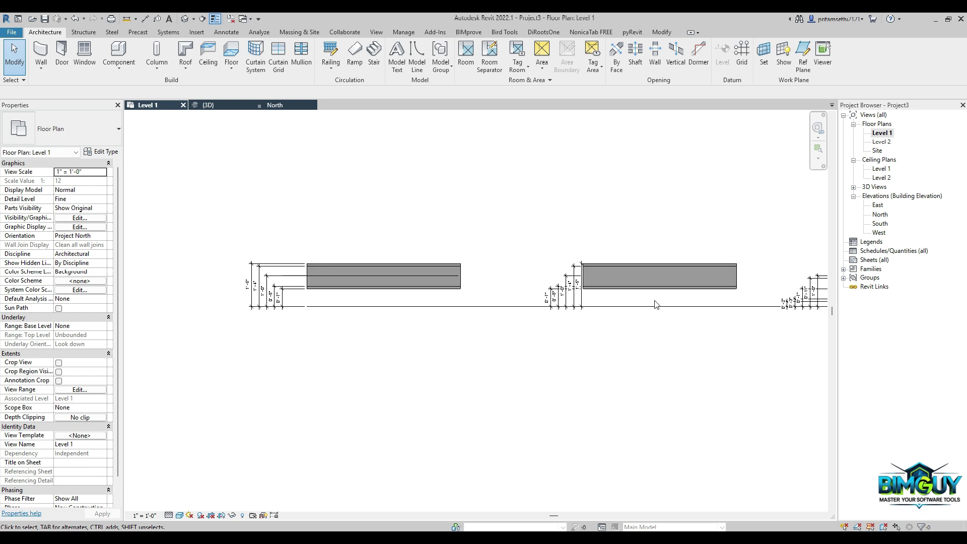
{"action": "scroll", "coordinate": [528, 301], "scroll_direction": "up", "scroll_amount": 2}
{"action": "scroll", "coordinate": [528, 301], "scroll_direction": "up", "scroll_amount": 1}
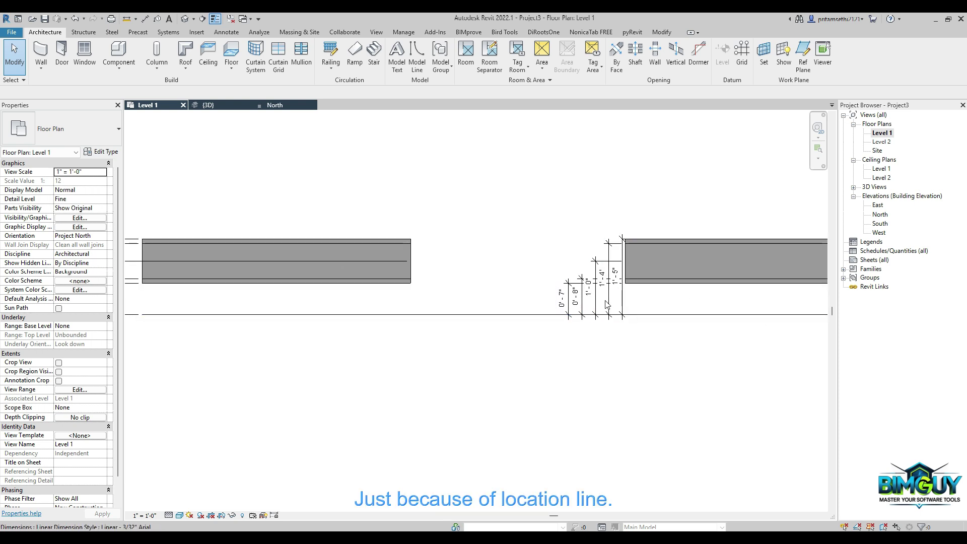
{"action": "scroll", "coordinate": [606, 312], "scroll_direction": "down", "scroll_amount": 5}
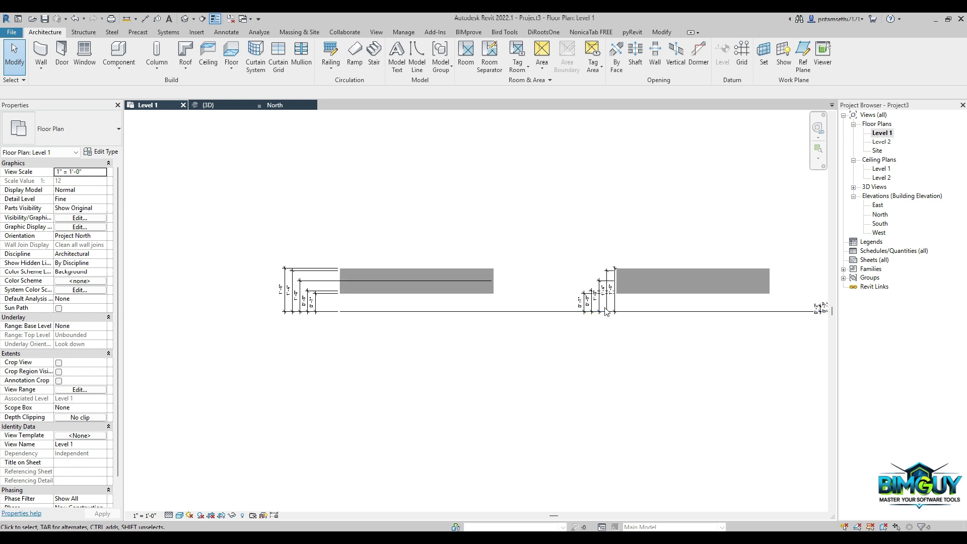
{"action": "middle_click_drag", "start_coordinate": [592, 316], "coordinate": [482, 317]}
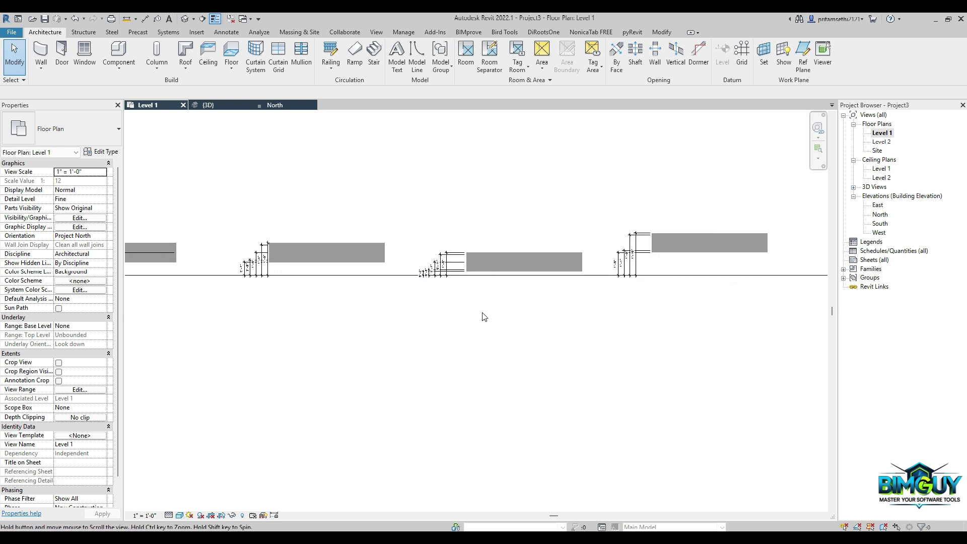
{"action": "middle_click_drag", "start_coordinate": [559, 307], "coordinate": [402, 322]}
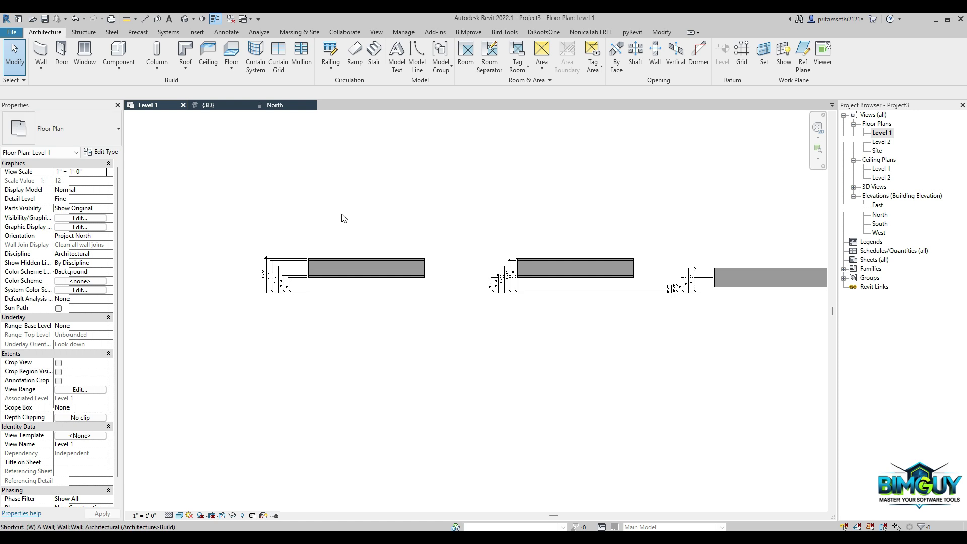
{"action": "key", "text": "w"}
{"action": "key", "text": "a"}
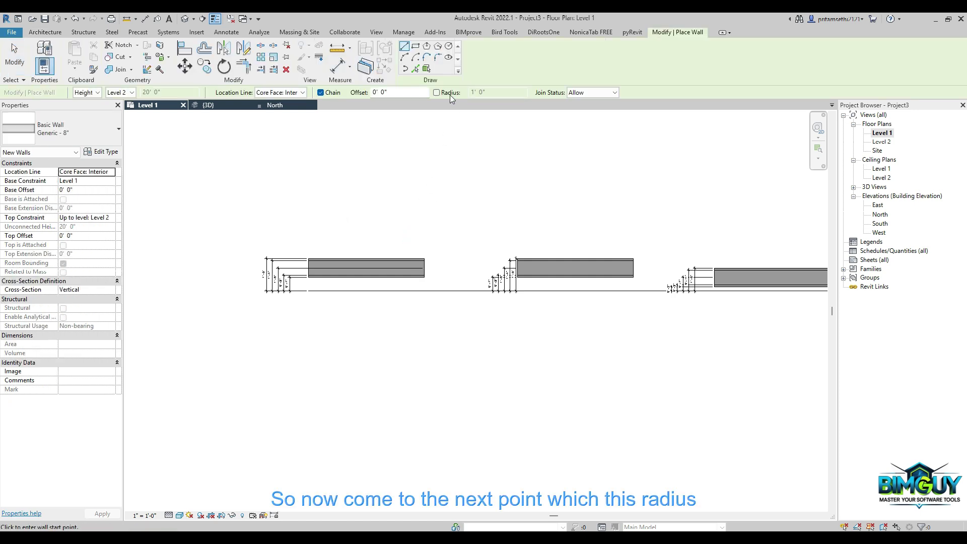
{"action": "left_click", "coordinate": [436, 92]}
{"action": "scroll", "coordinate": [559, 259], "scroll_direction": "down", "scroll_amount": 3}
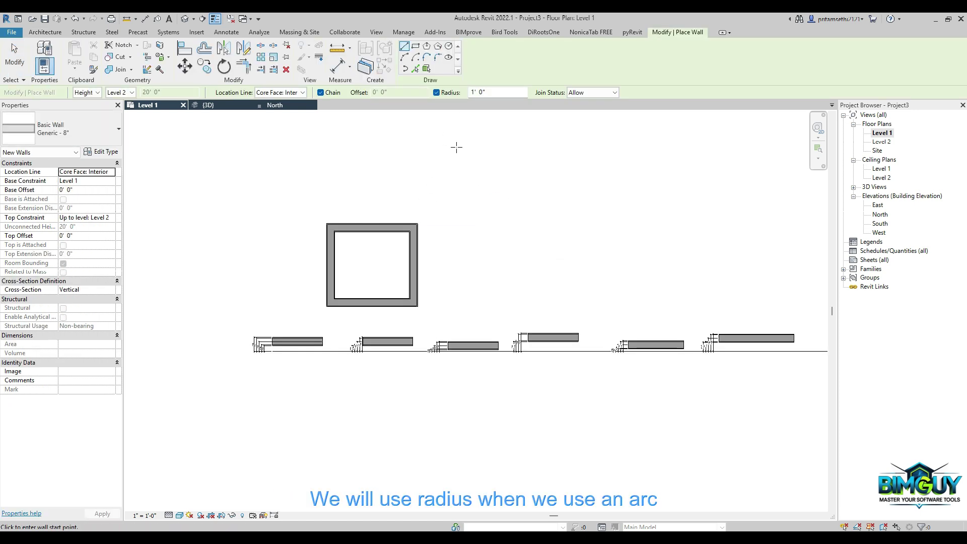
{"action": "left_click", "coordinate": [405, 57]}
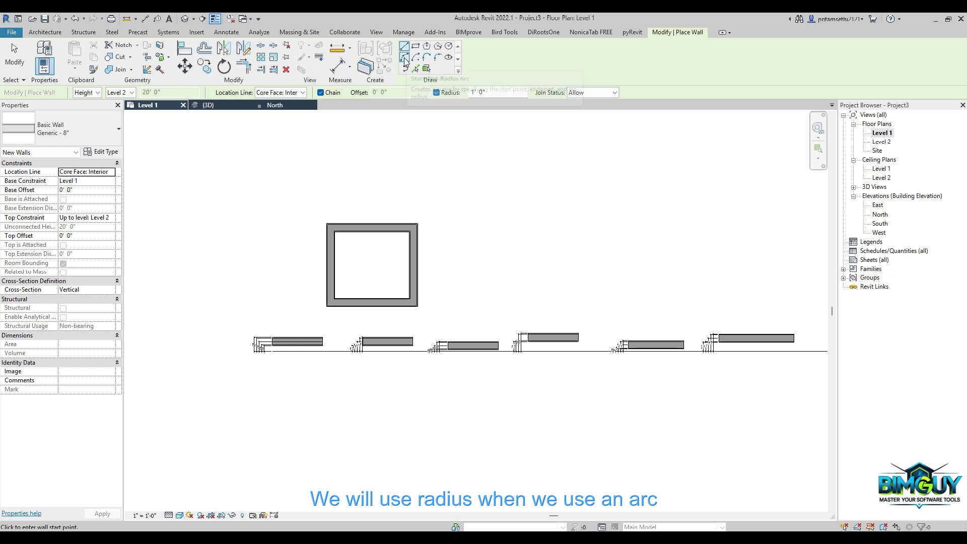
{"action": "left_click", "coordinate": [437, 57]}
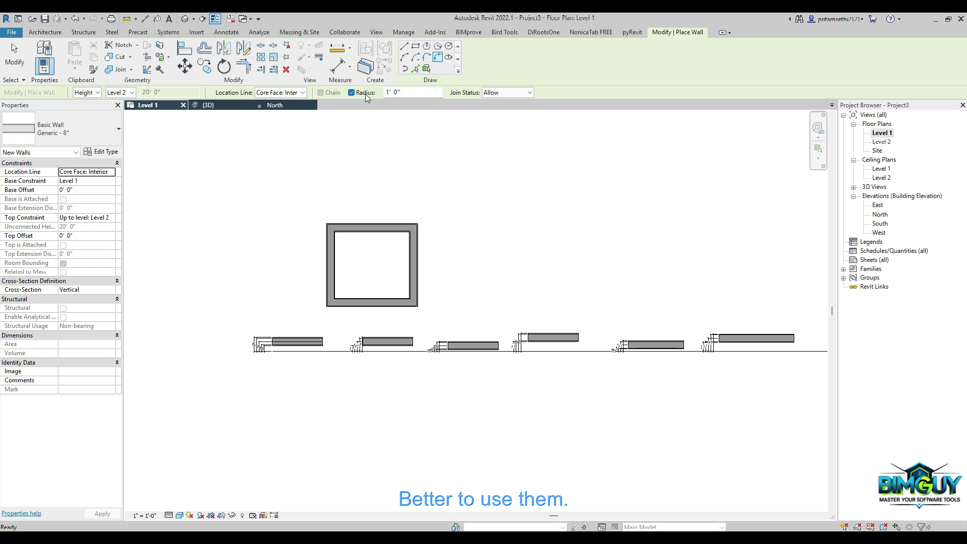
{"action": "key", "text": "Escape"}
{"action": "key", "text": "Escape"}
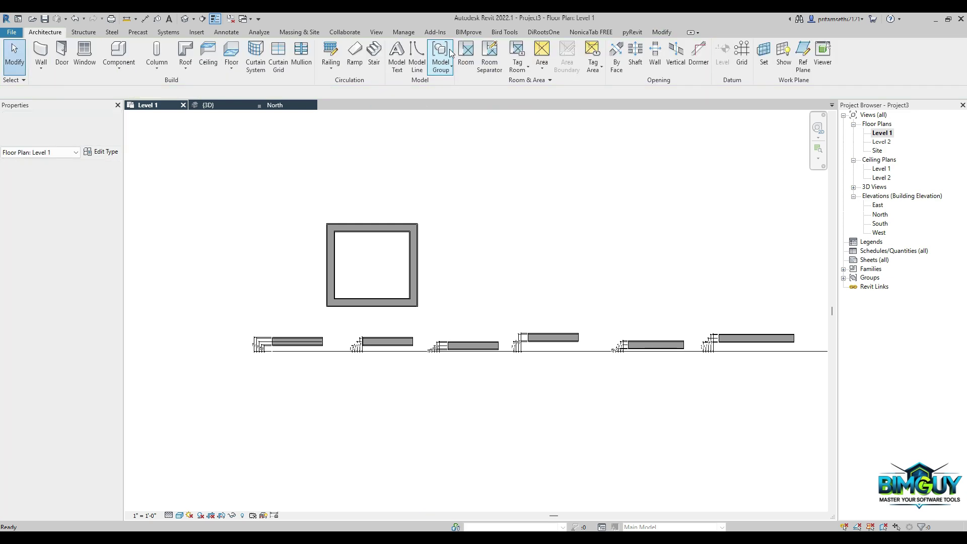
- Place fifteen circular walls with a fixed radius of 1' 0", scattered around the rectangular wall loop above the detail line
{"action": "key", "text": "w"}
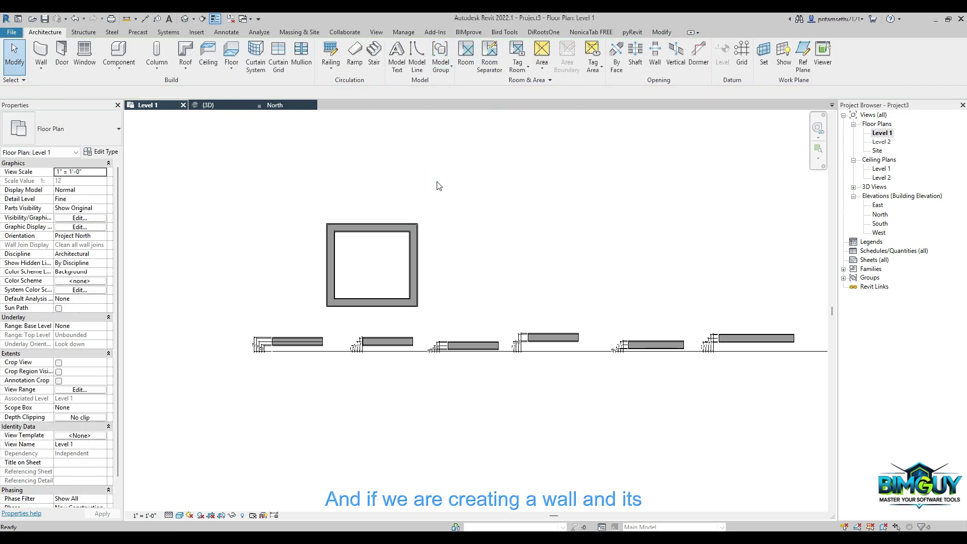
{"action": "key", "text": "a"}
{"action": "left_click", "coordinate": [448, 47]}
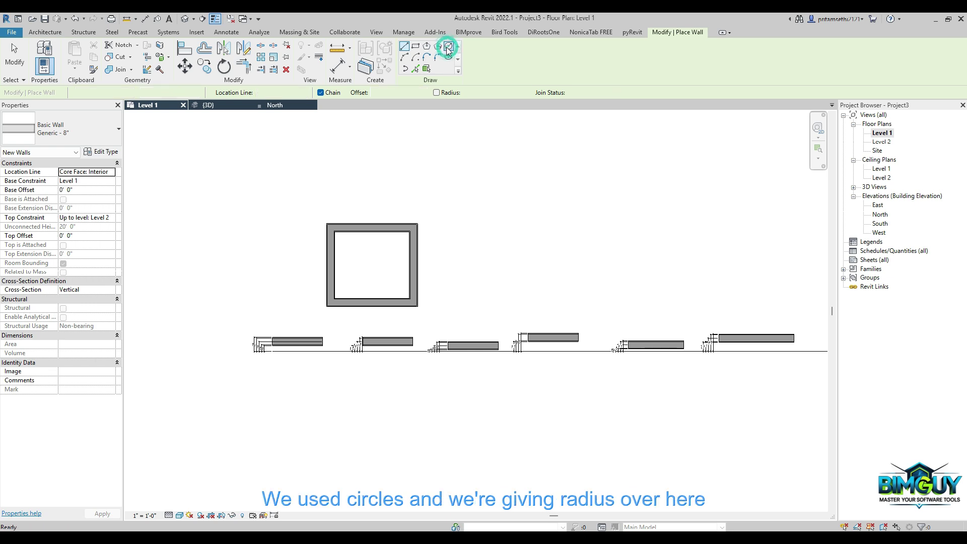
{"action": "left_click", "coordinate": [436, 93]}
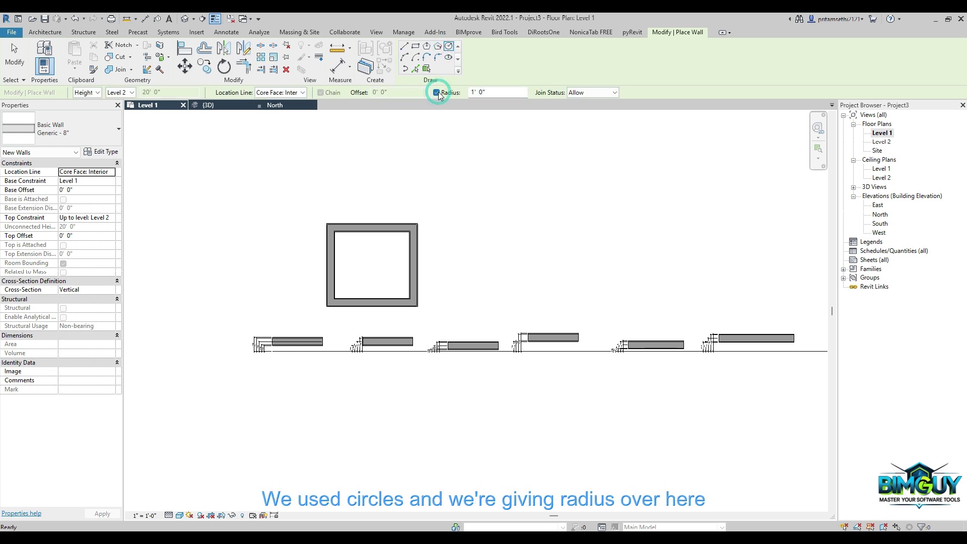
{"action": "left_click", "coordinate": [493, 94]}
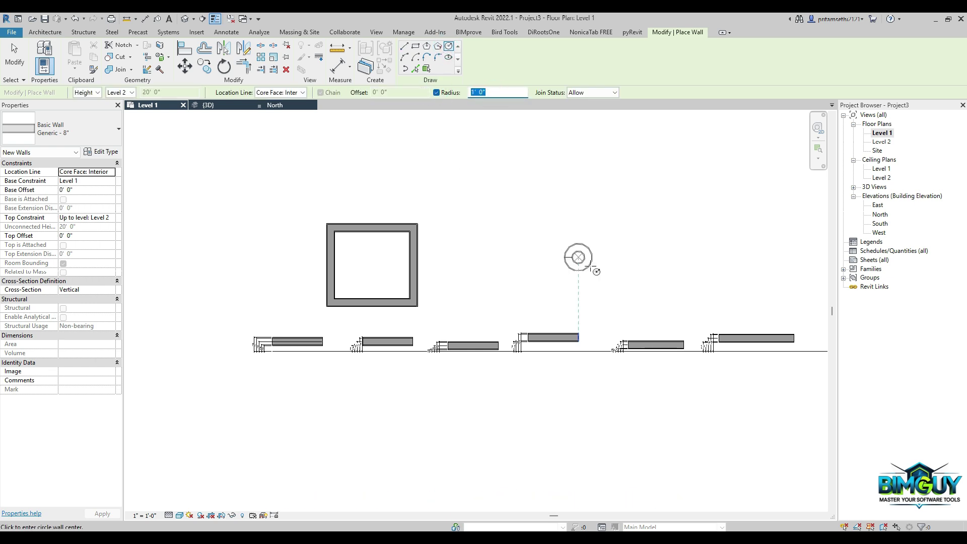
{"action": "scroll", "coordinate": [525, 229], "scroll_direction": "up", "scroll_amount": 3}
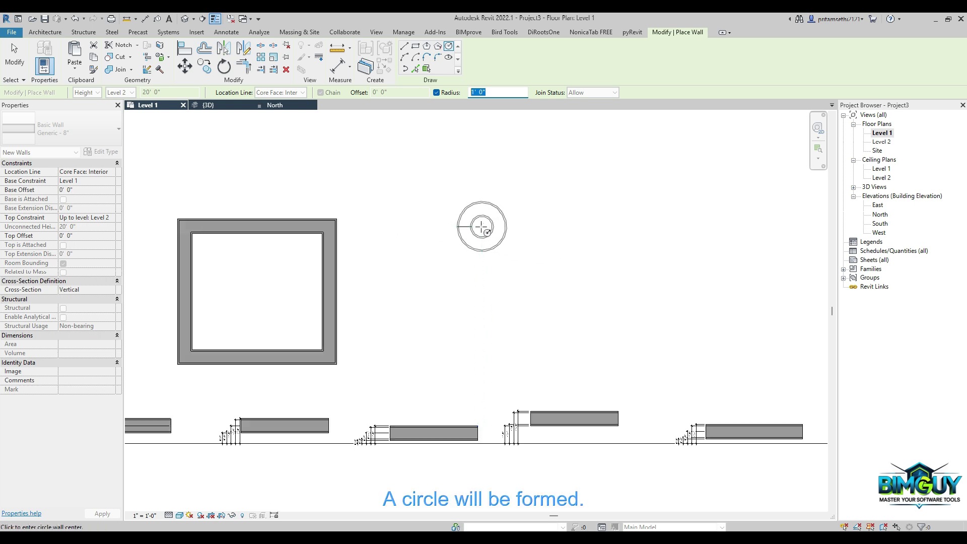
{"action": "left_click", "coordinate": [477, 226]}
{"action": "left_click", "coordinate": [596, 232]}
{"action": "left_click", "coordinate": [692, 224]}
{"action": "left_click", "coordinate": [648, 320]}
{"action": "left_click", "coordinate": [462, 311]}
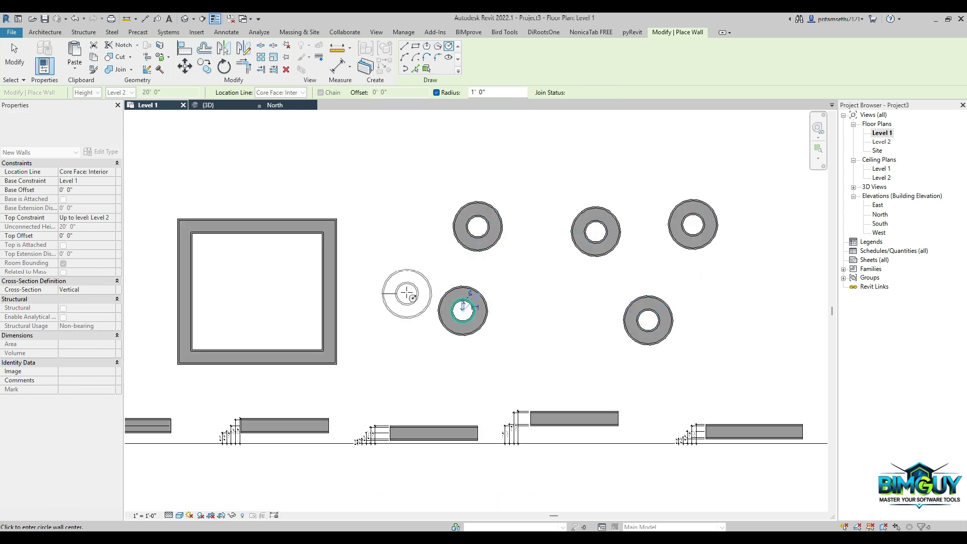
{"action": "left_click", "coordinate": [405, 290]}
{"action": "left_click", "coordinate": [390, 185]}
{"action": "left_click", "coordinate": [513, 135]}
{"action": "left_click", "coordinate": [637, 153]}
{"action": "left_click", "coordinate": [743, 162]}
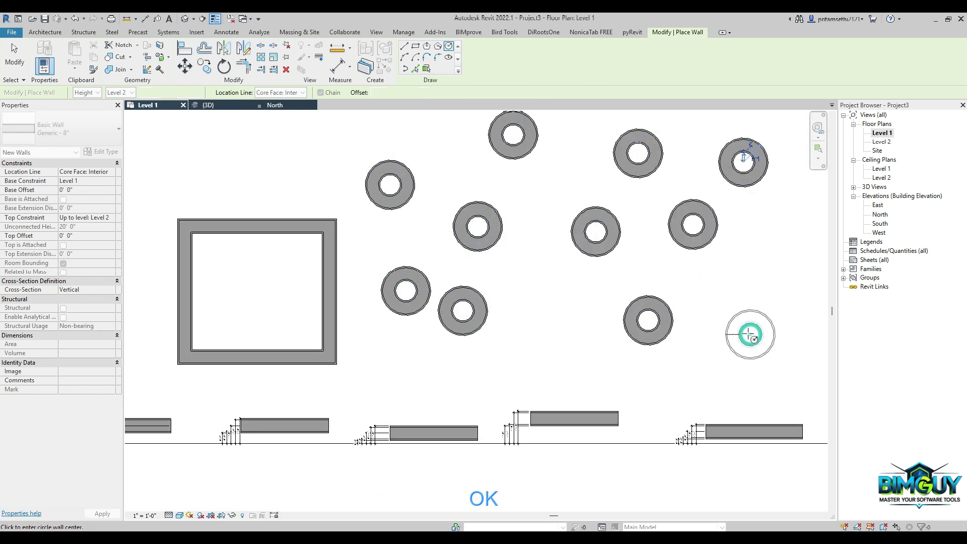
{"action": "left_click", "coordinate": [750, 334]}
{"action": "left_click", "coordinate": [530, 302]}
{"action": "left_click", "coordinate": [539, 177]}
{"action": "left_click", "coordinate": [427, 168]}
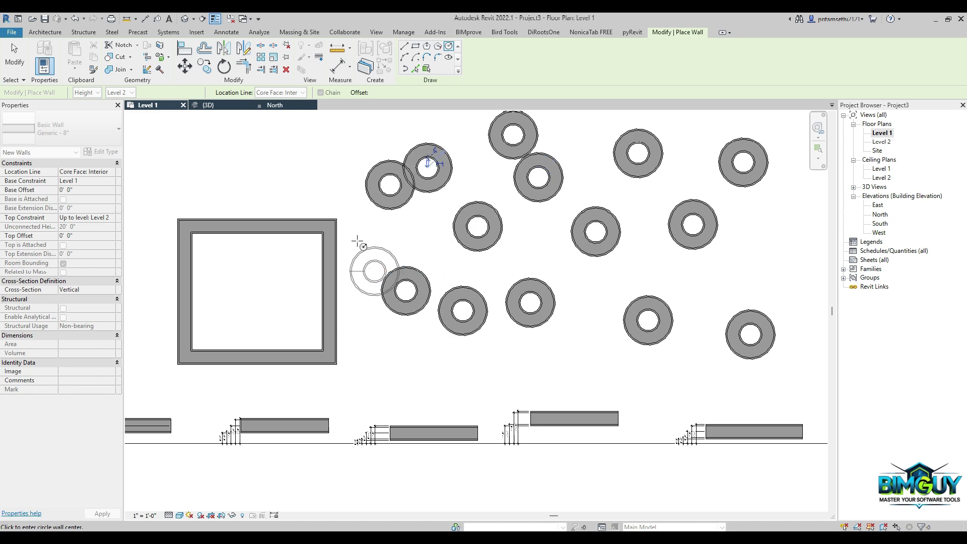
{"action": "left_click", "coordinate": [308, 156]}
{"action": "key", "text": "Escape"}
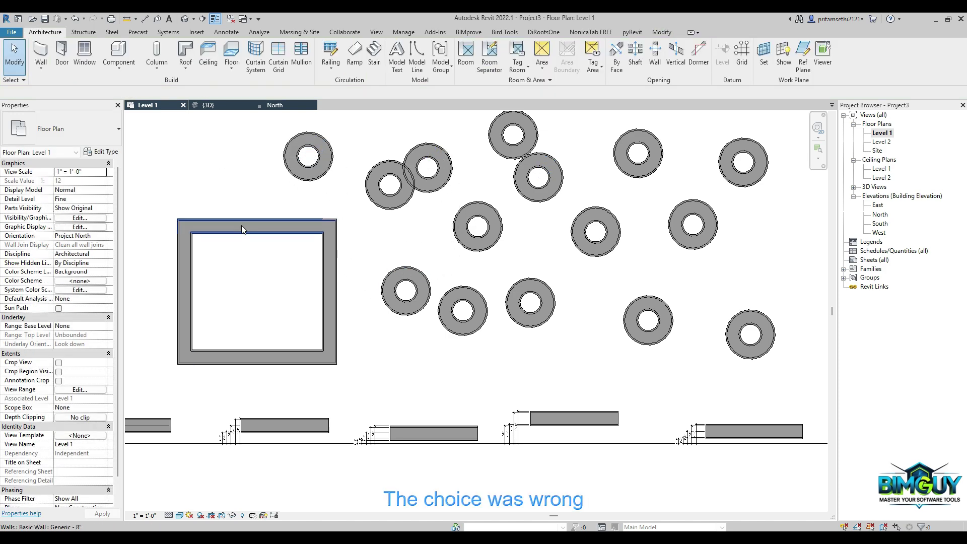
- Delete the whole chain of walls forming the rectangle
{"action": "key", "text": "Tab"}
{"action": "left_click", "coordinate": [241, 225]}
{"action": "key", "text": "Delete"}
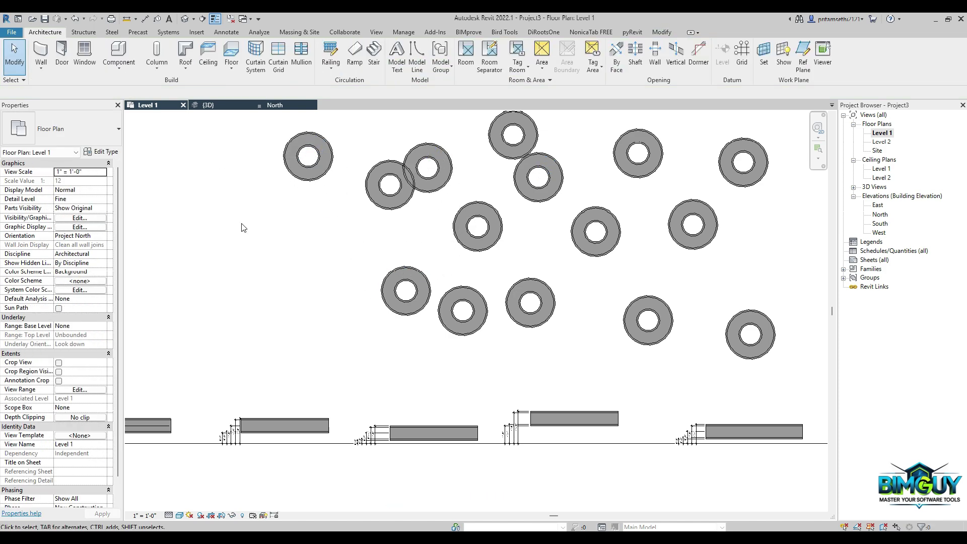
- Place seven circular walls with a fixed radius of 5' 0" around the small circular walls and below the detail line
{"action": "scroll", "coordinate": [241, 228], "scroll_direction": "down", "scroll_amount": 2}
{"action": "middle_click_drag", "start_coordinate": [267, 259], "coordinate": [253, 310]}
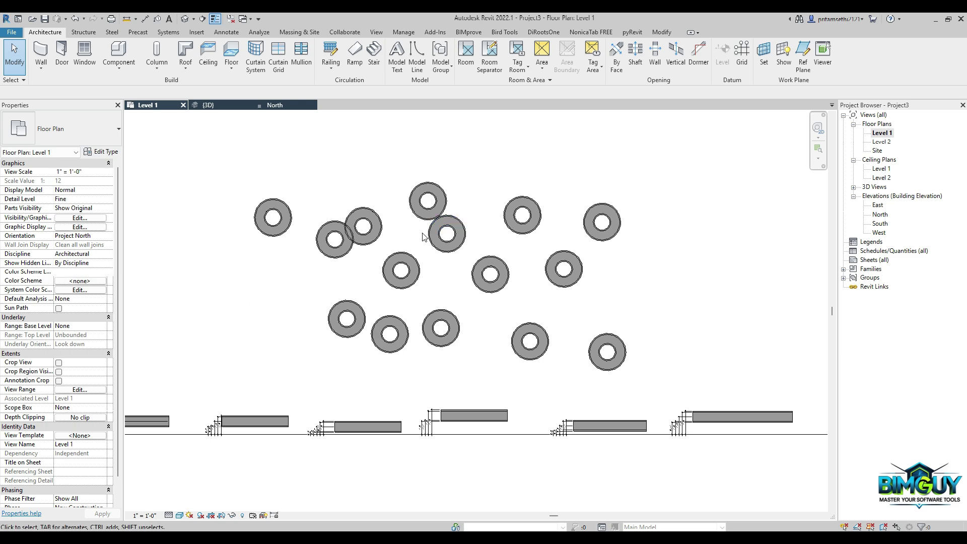
{"action": "key", "text": "w"}
{"action": "key", "text": "a"}
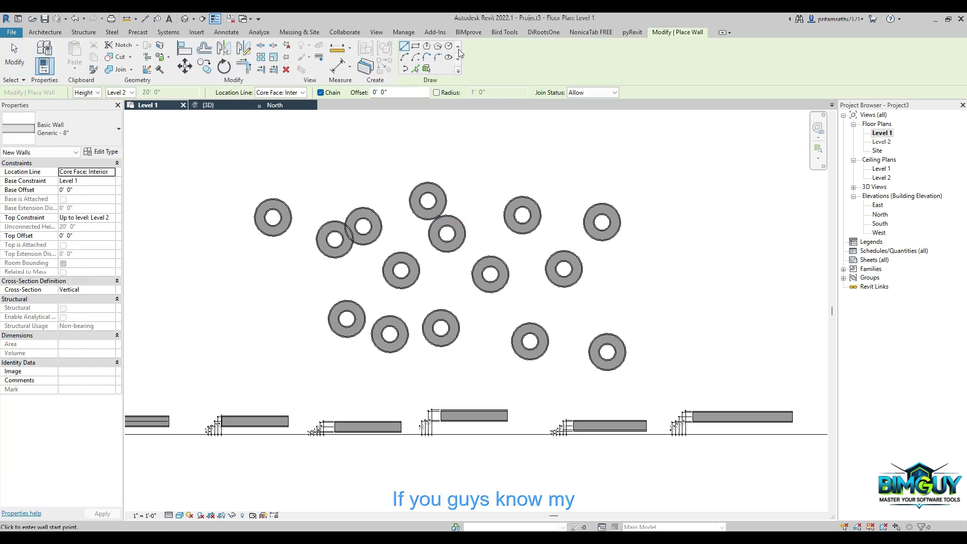
{"action": "left_click", "coordinate": [448, 47]}
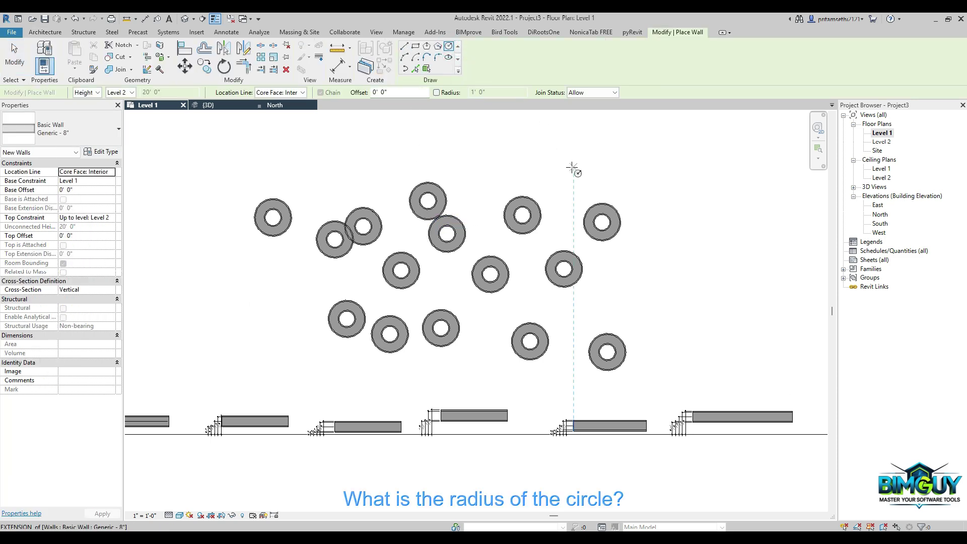
{"action": "left_click", "coordinate": [436, 92]}
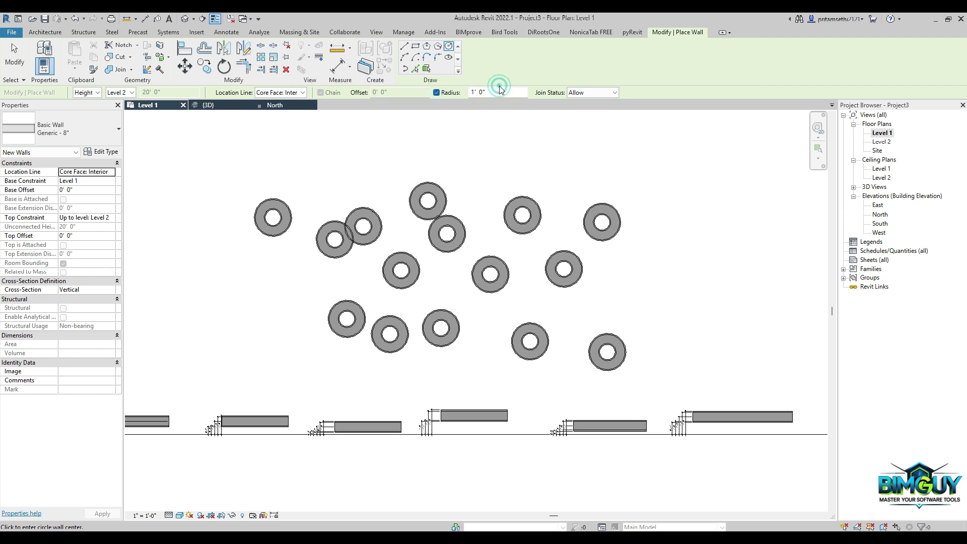
{"action": "type", "text": "5"}
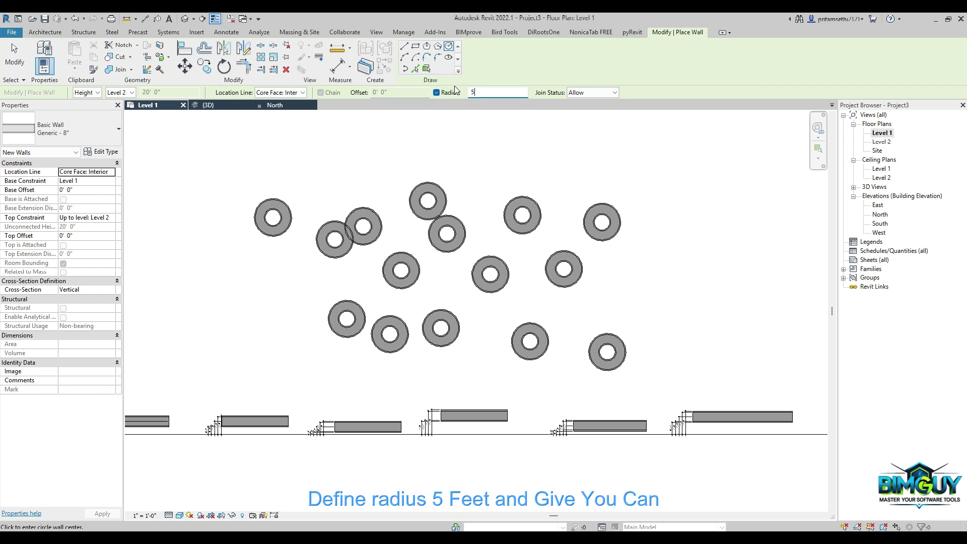
{"action": "middle_click_drag", "start_coordinate": [617, 263], "coordinate": [369, 229]}
{"action": "left_click", "coordinate": [437, 237]}
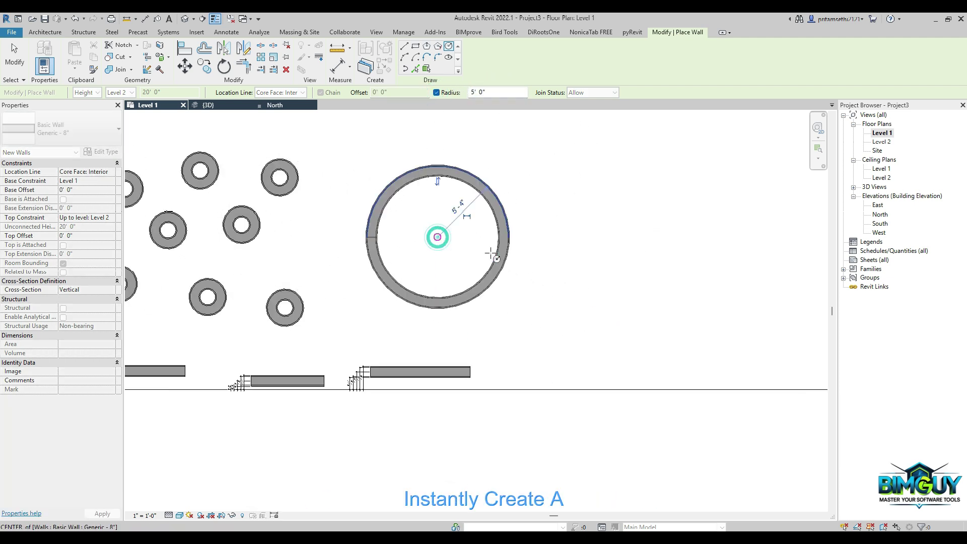
{"action": "left_click", "coordinate": [614, 246]}
{"action": "left_click", "coordinate": [619, 427]}
{"action": "scroll", "coordinate": [630, 438], "scroll_direction": "down", "scroll_amount": 1}
{"action": "middle_click_drag", "start_coordinate": [630, 438], "coordinate": [550, 123]}
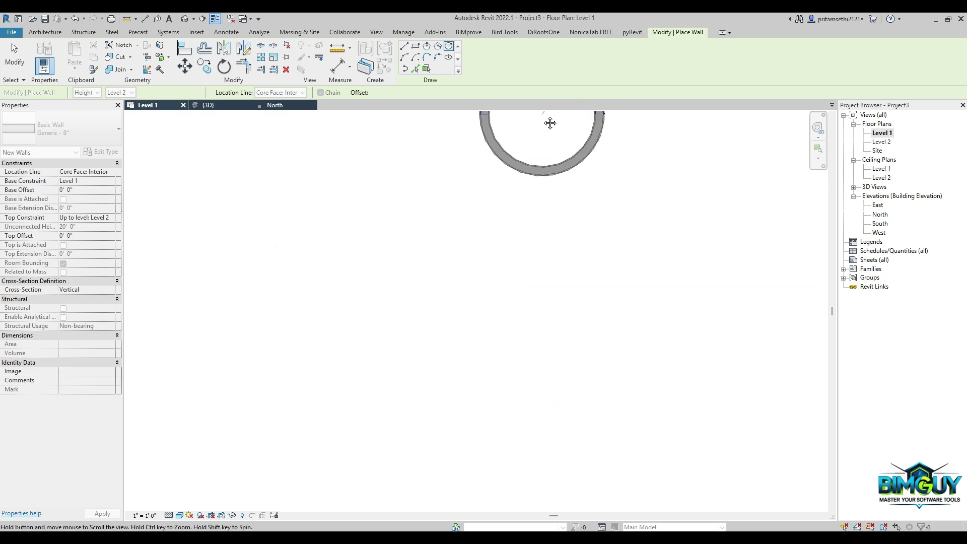
{"action": "left_click", "coordinate": [475, 314]}
{"action": "left_click", "coordinate": [326, 287]}
{"action": "left_click", "coordinate": [178, 158]}
{"action": "middle_click_drag", "start_coordinate": [204, 260], "coordinate": [643, 397]}
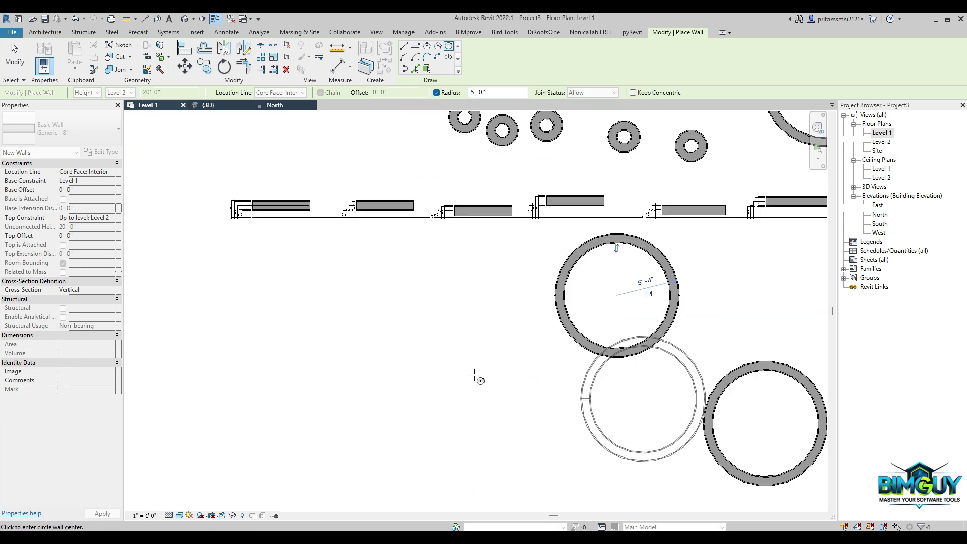
{"action": "left_click", "coordinate": [409, 361]}
{"action": "scroll", "coordinate": [790, 367], "scroll_direction": "down", "scroll_amount": 2}
{"action": "middle_click_drag", "start_coordinate": [790, 367], "coordinate": [467, 371]}
{"action": "scroll", "coordinate": [466, 371], "scroll_direction": "up", "scroll_amount": 3}
{"action": "key", "text": "Escape"}
{"action": "key", "text": "Escape"}
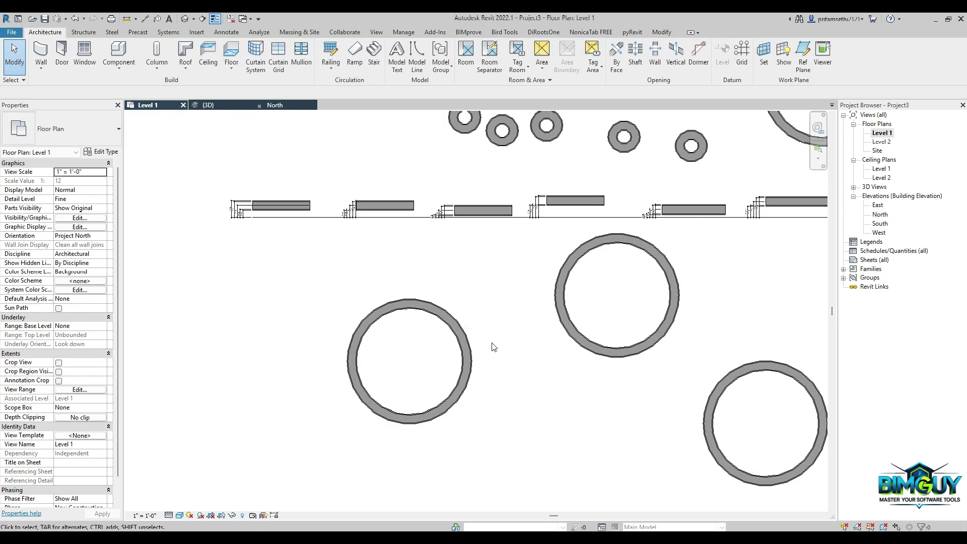
- With Join Status at Allow, draw two collinear wall segments end to end, about 10' 0" overall, away from the circular walls, and select the result
{"action": "scroll", "coordinate": [491, 340], "scroll_direction": "down", "scroll_amount": 5}
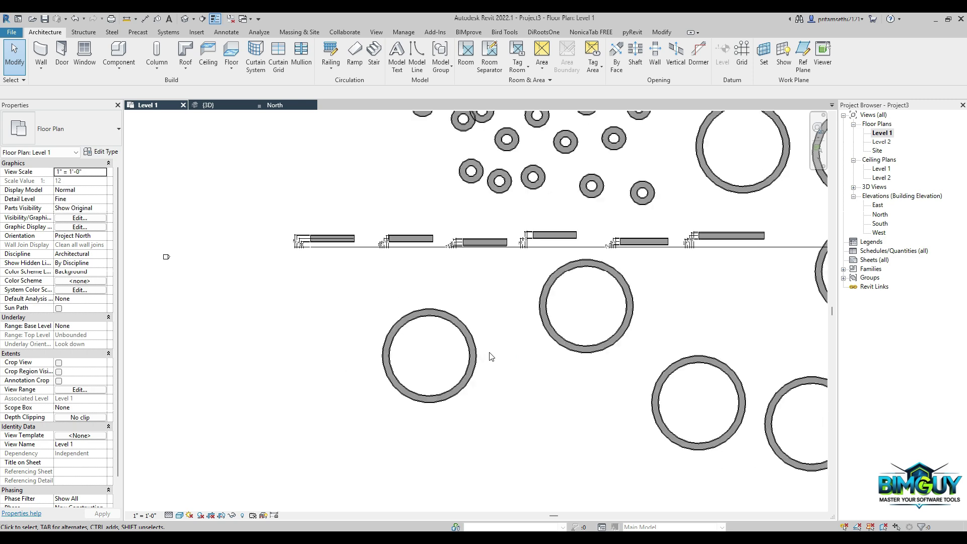
{"action": "middle_click_drag", "start_coordinate": [511, 356], "coordinate": [440, 368]}
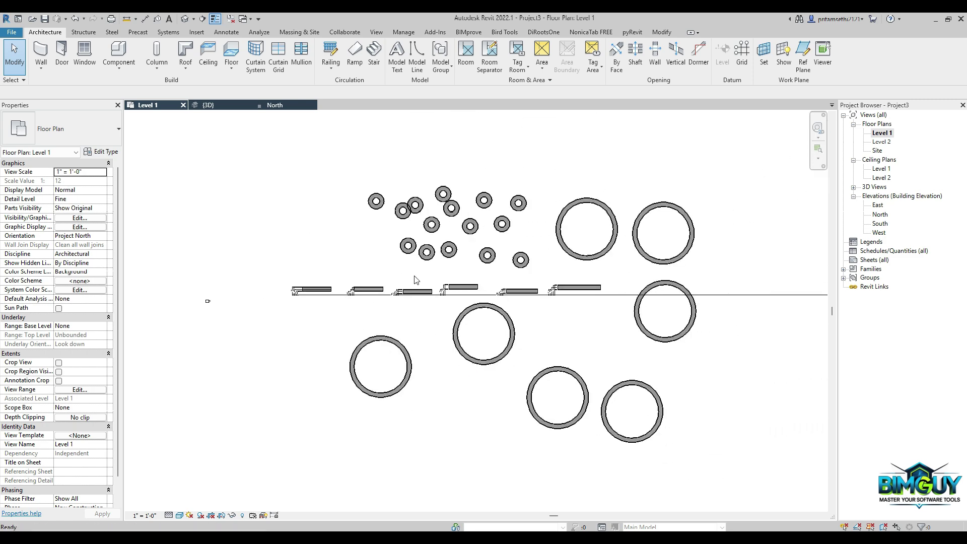
{"action": "key", "text": "w"}
{"action": "key", "text": "a"}
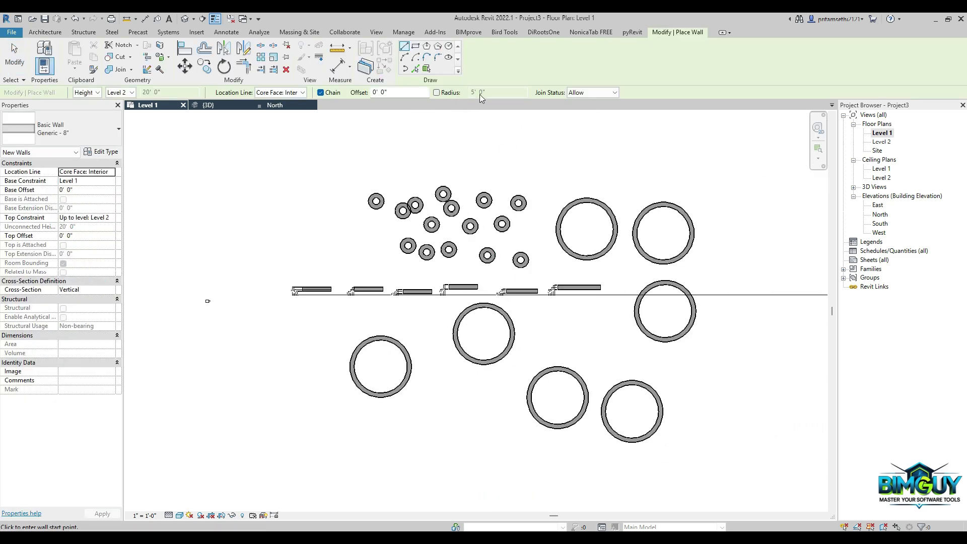
{"action": "left_click", "coordinate": [614, 95]}
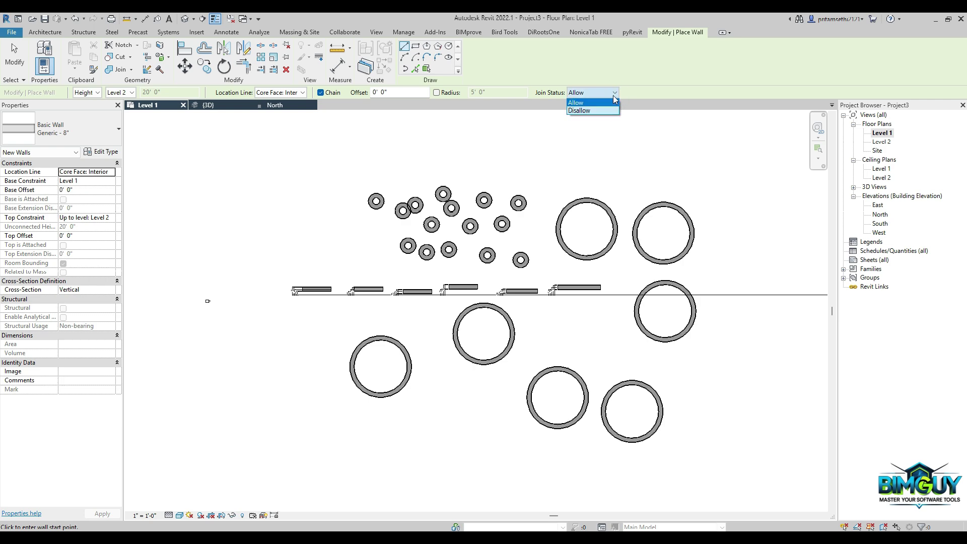
{"action": "left_click", "coordinate": [613, 95]}
{"action": "scroll", "coordinate": [247, 205], "scroll_direction": "up", "scroll_amount": 5}
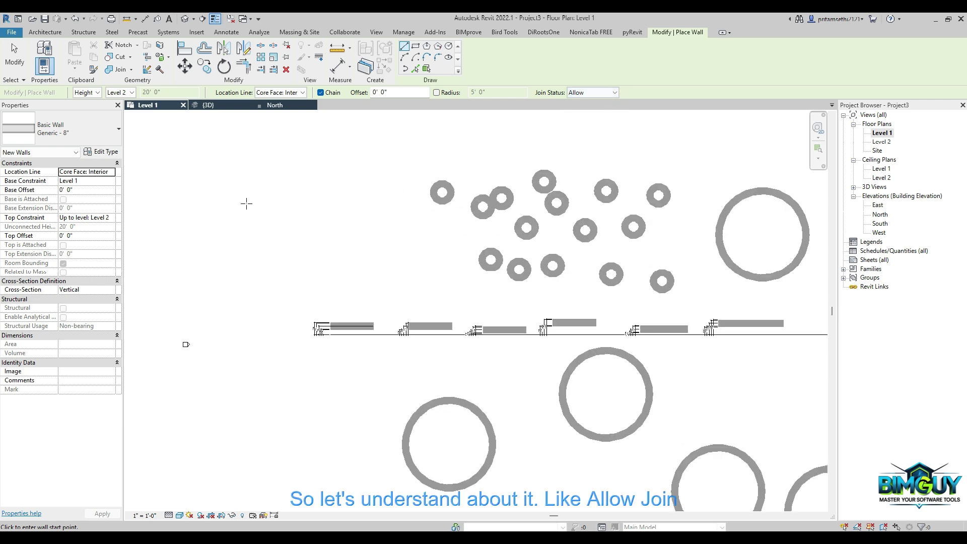
{"action": "scroll", "coordinate": [326, 293], "scroll_direction": "up", "scroll_amount": 2}
{"action": "left_click", "coordinate": [255, 223]}
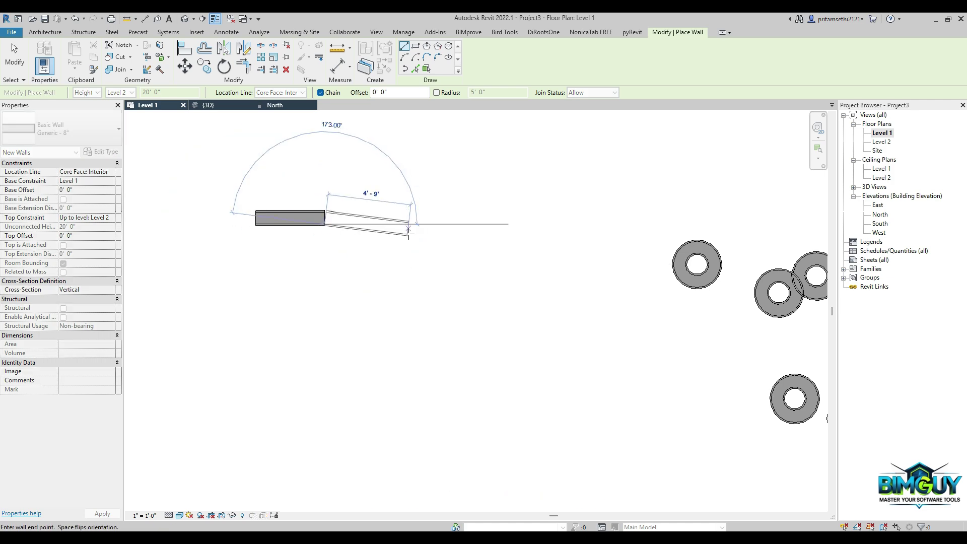
{"action": "left_click", "coordinate": [430, 224]}
{"action": "scroll", "coordinate": [327, 222], "scroll_direction": "up", "scroll_amount": 2}
{"action": "key", "text": "Escape"}
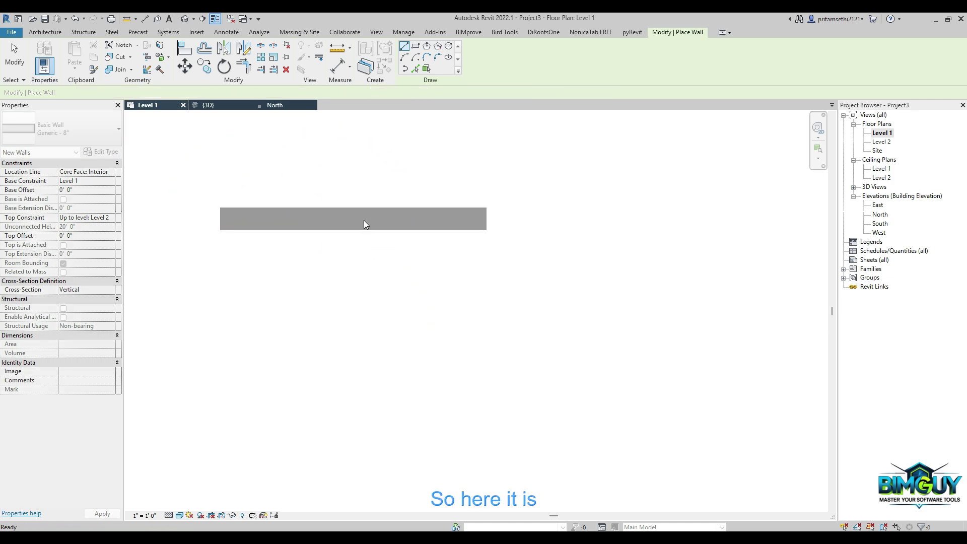
{"action": "key", "text": "Escape"}
{"action": "left_click", "coordinate": [351, 229]}
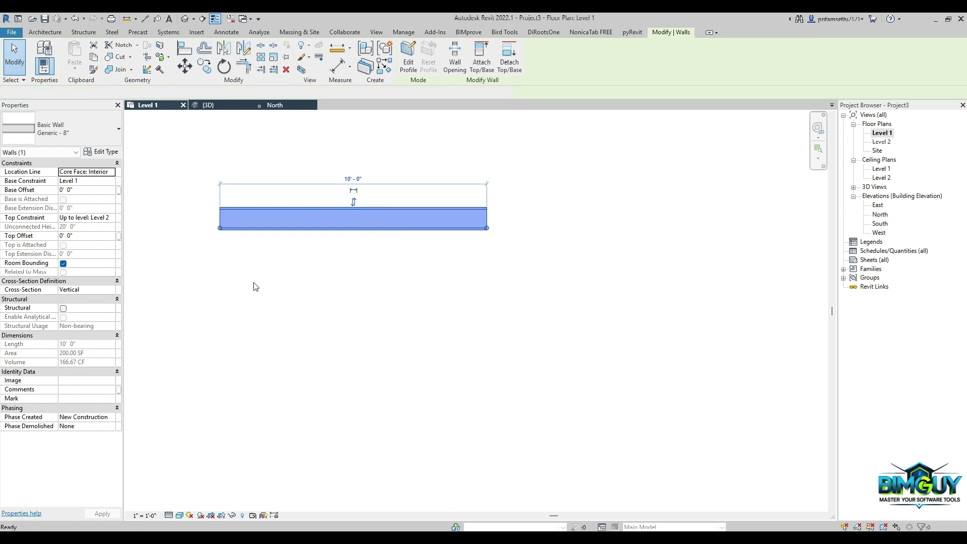
- Draw a single 10' 0" wall parallel to and just below the joined wall, aligned with its ends, and select it for comparison
{"action": "key", "text": "w"}
{"action": "key", "text": "a"}
{"action": "left_click", "coordinate": [220, 262]}
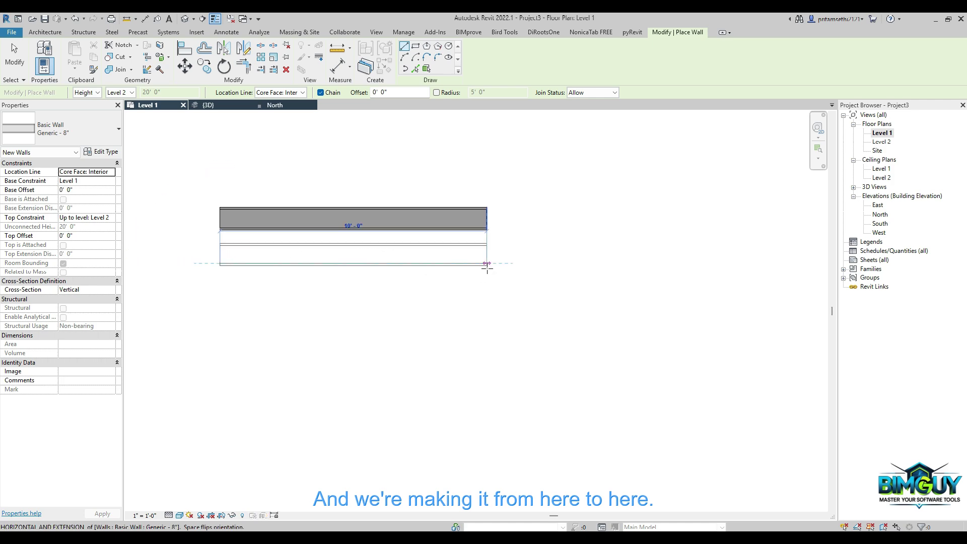
{"action": "left_click", "coordinate": [486, 266]}
{"action": "key", "text": "Escape"}
{"action": "key", "text": "Escape"}
{"action": "left_click", "coordinate": [477, 265]}
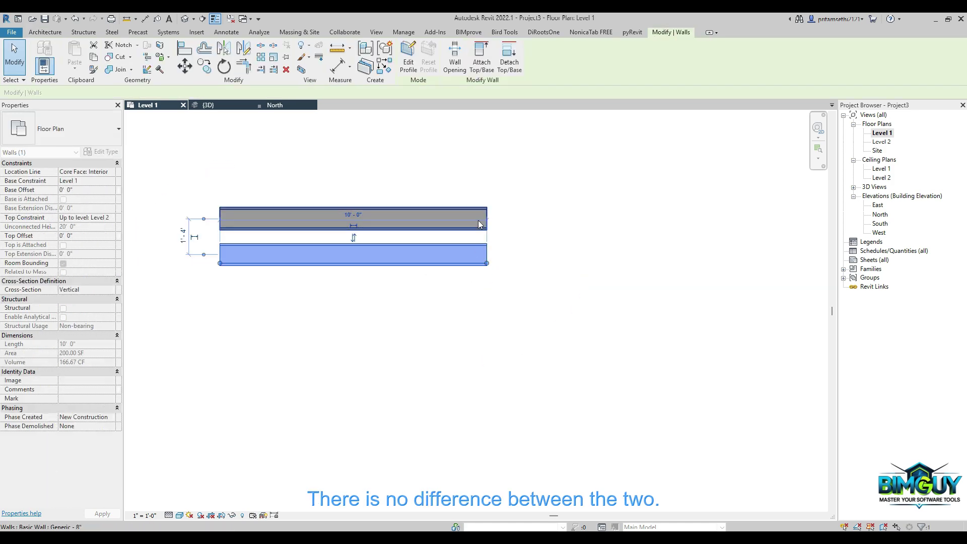
- Select the upper joined wall to compare it with the single wall below, and clear the selection
{"action": "left_click", "coordinate": [478, 224]}
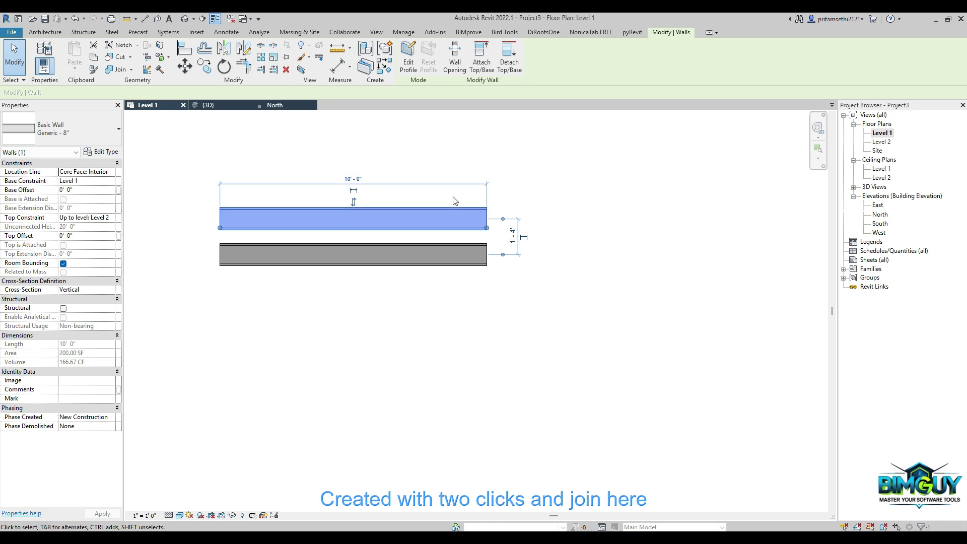
{"action": "left_click", "coordinate": [551, 167]}
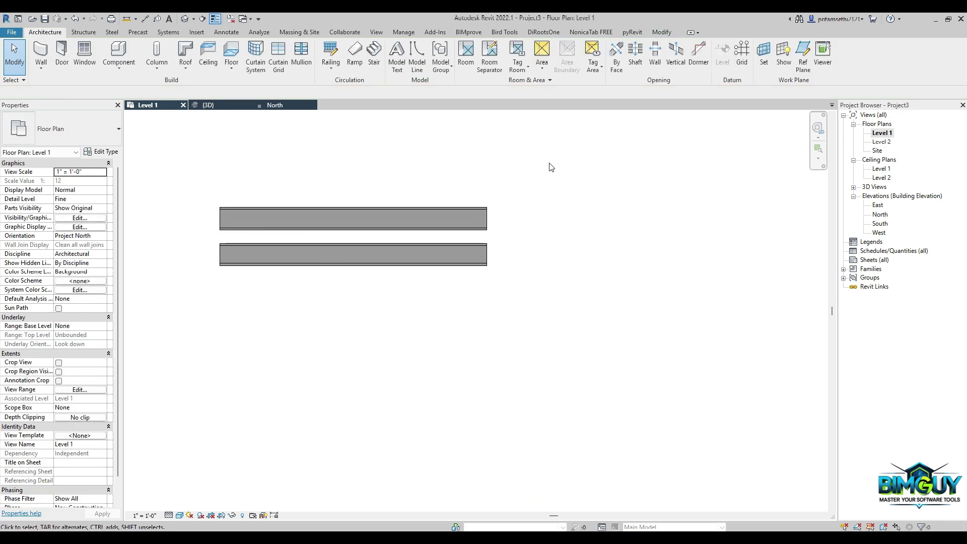
- With Join Status at Disallow, draw two collinear wall segments end to end, about 3' 7" and 4' 4" long, beside the parallel walls
{"action": "key", "text": "w"}
{"action": "key", "text": "a"}
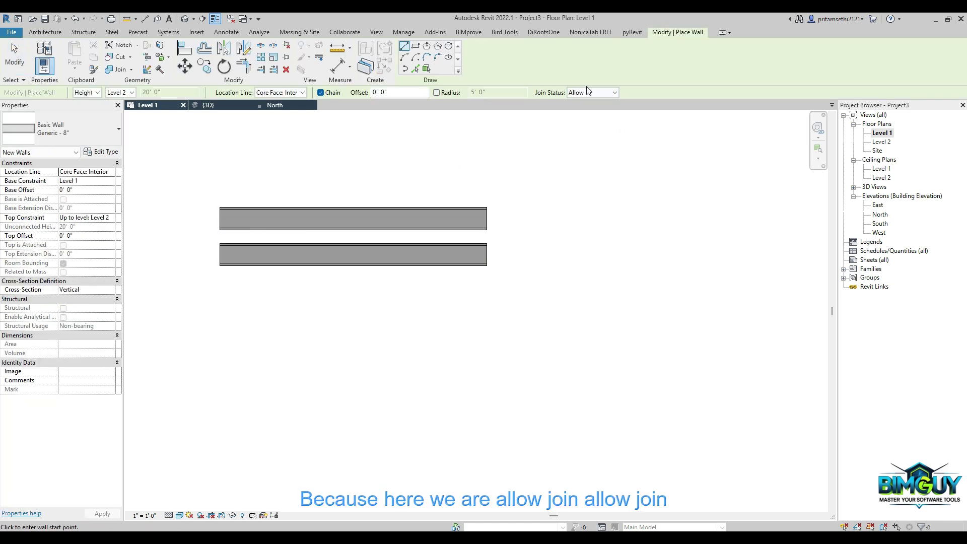
{"action": "left_click", "coordinate": [614, 93]}
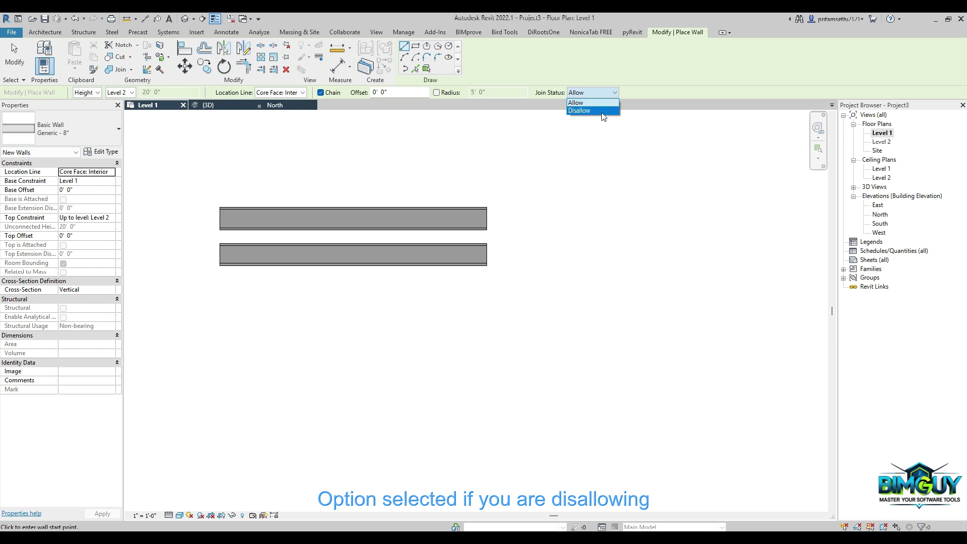
{"action": "left_click", "coordinate": [584, 111]}
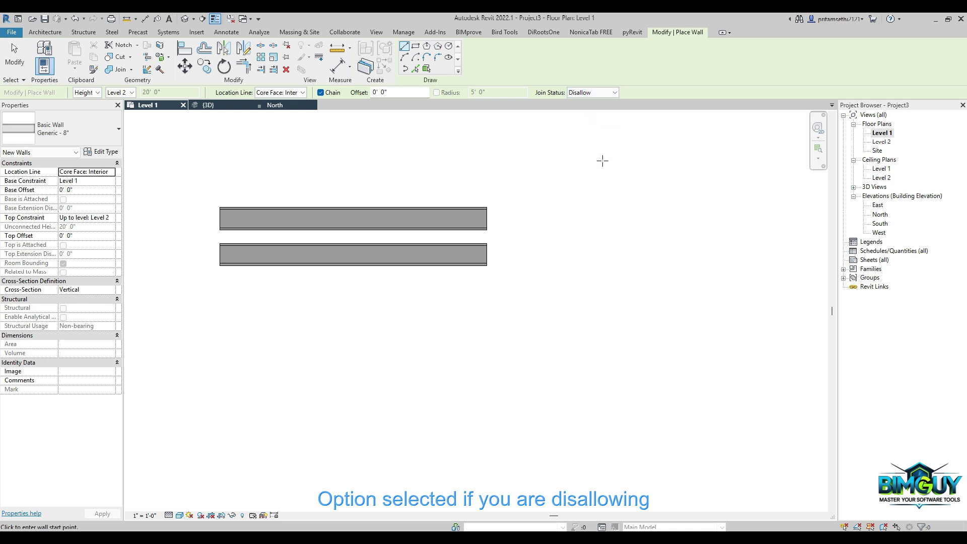
{"action": "left_click", "coordinate": [556, 218]}
{"action": "left_click", "coordinate": [651, 218]}
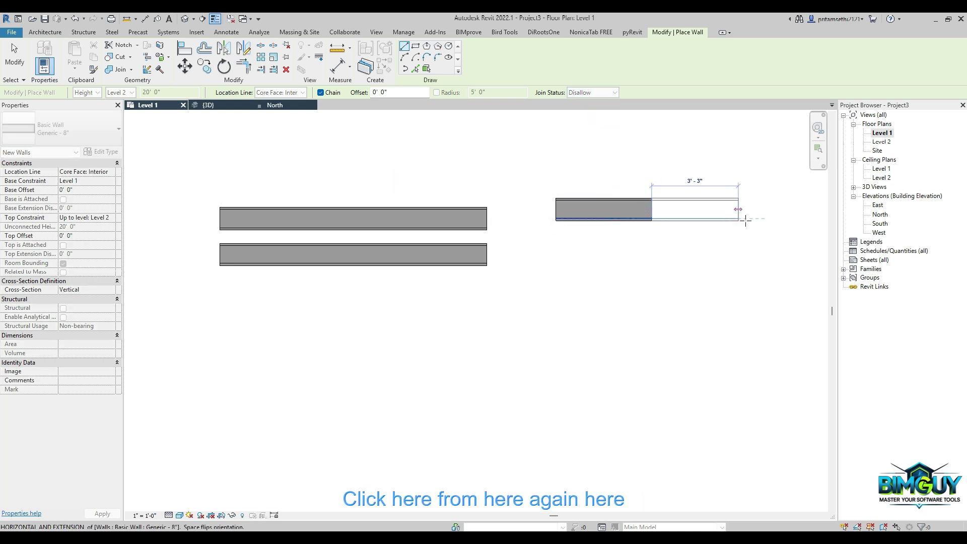
{"action": "left_click", "coordinate": [767, 218]}
{"action": "key", "text": "Escape"}
{"action": "key", "text": "Escape"}
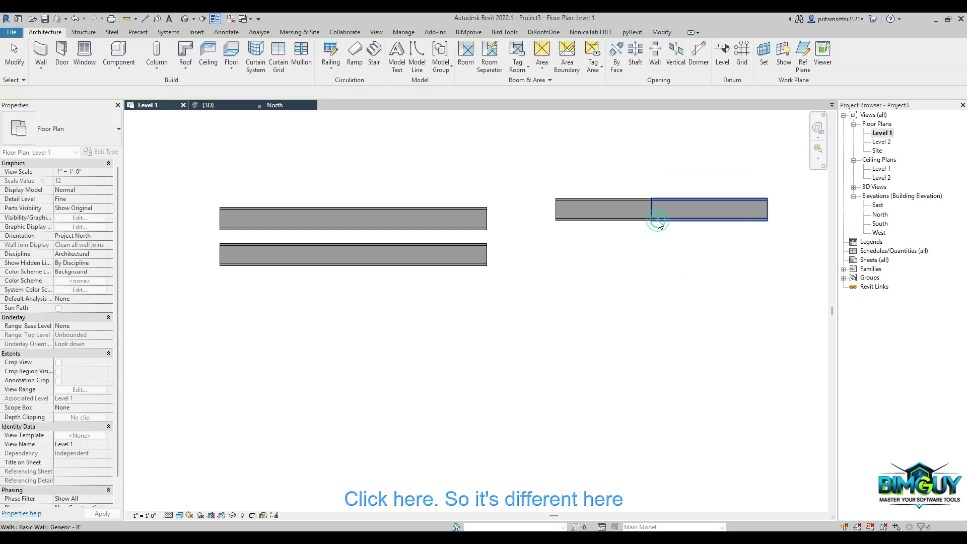
- Examine the junction of the two disallowed-join segments by selecting each segment separately
{"action": "left_click", "coordinate": [659, 223]}
{"action": "left_click", "coordinate": [627, 224]}
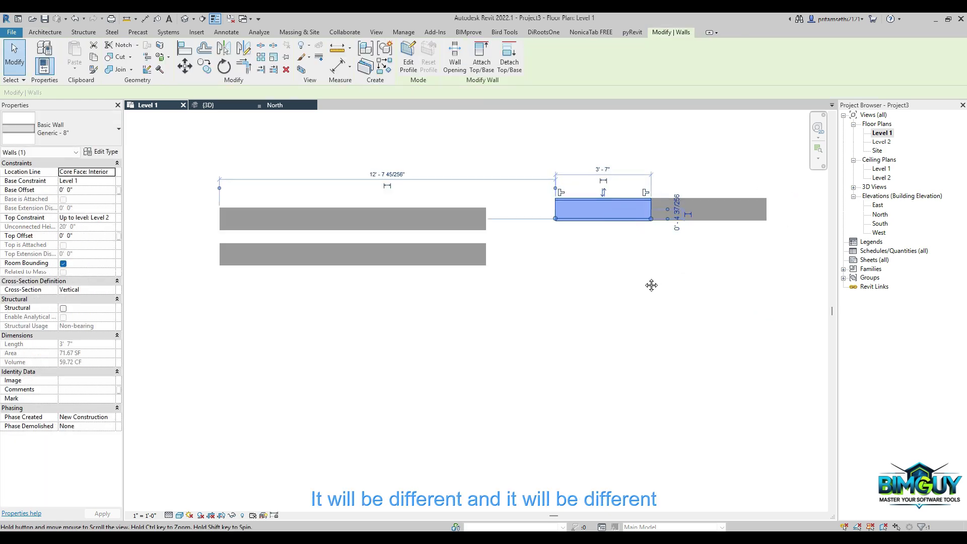
{"action": "middle_click_drag", "start_coordinate": [652, 285], "coordinate": [528, 248]}
{"action": "scroll", "coordinate": [533, 242], "scroll_direction": "up", "scroll_amount": 2}
{"action": "key", "text": "Escape"}
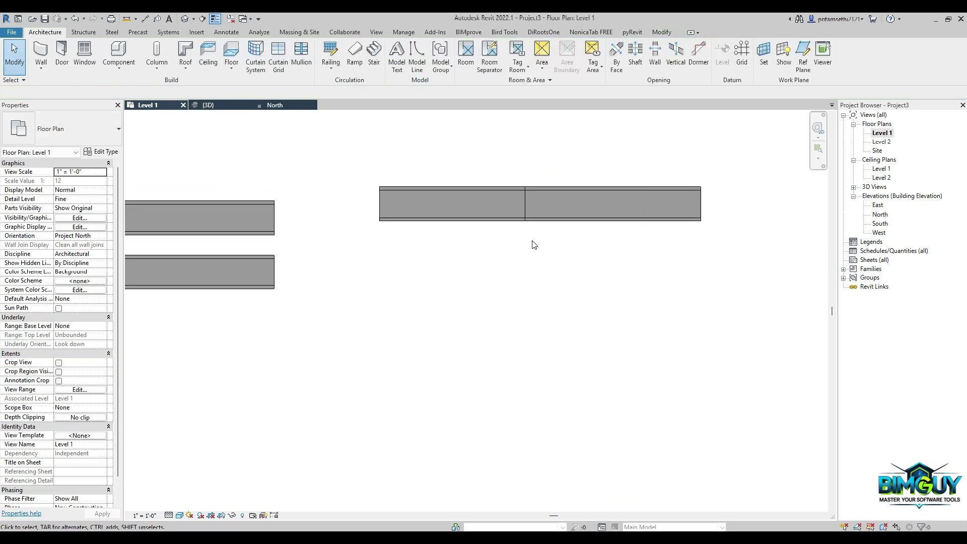
{"action": "left_click", "coordinate": [563, 224]}
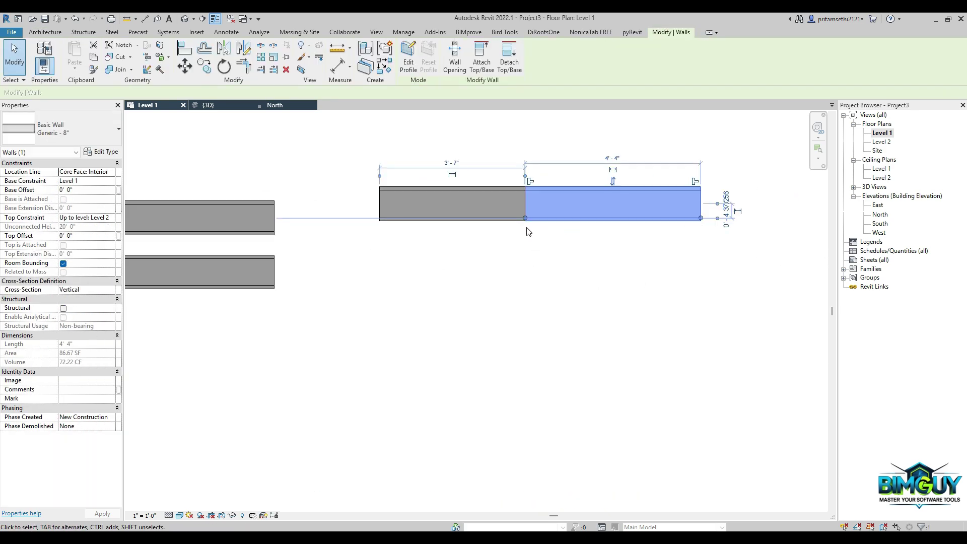
{"action": "left_click", "coordinate": [491, 227]}
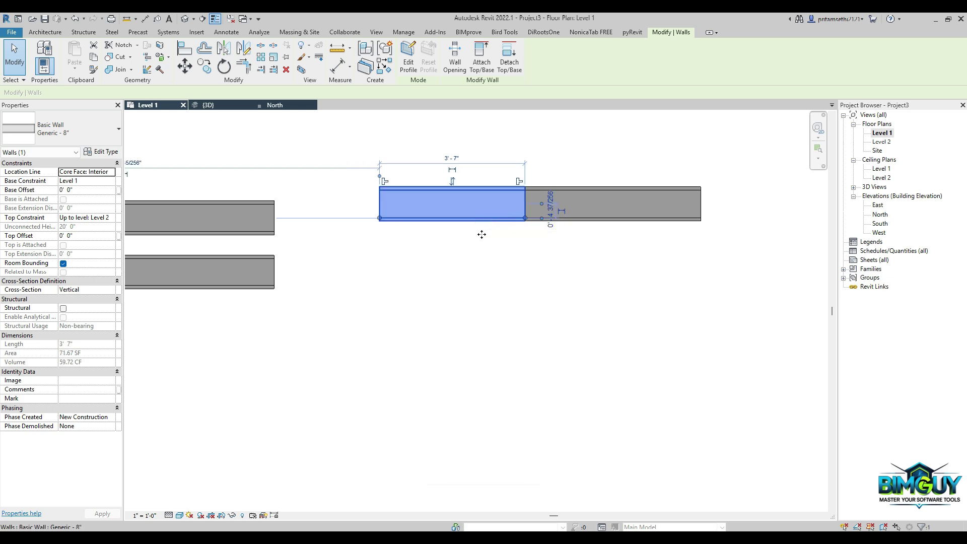
{"action": "scroll", "coordinate": [478, 257], "scroll_direction": "down", "scroll_amount": 3}
{"action": "key", "text": "Escape"}
{"action": "scroll", "coordinate": [498, 282], "scroll_direction": "down", "scroll_amount": 1}
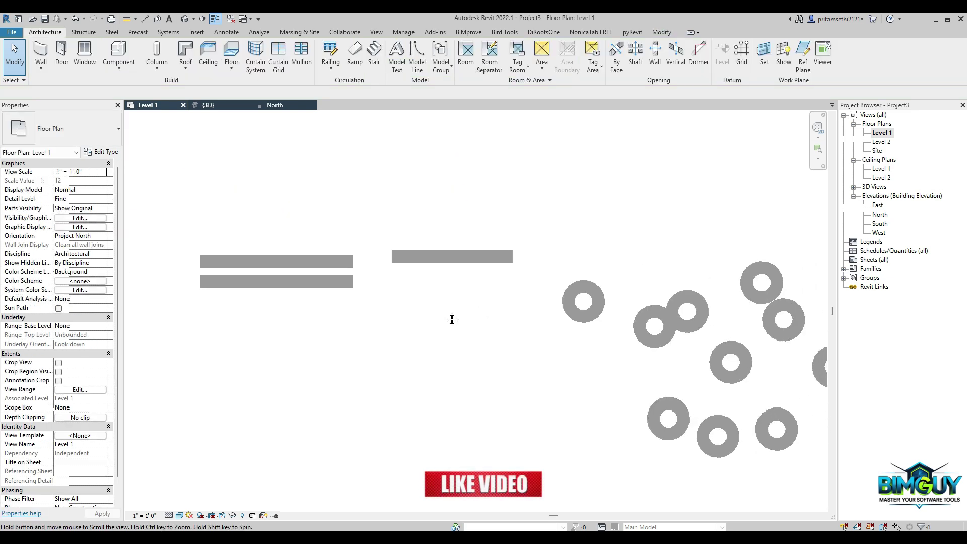
- Review the Pick Faces option of the Wall tool without placing a wall
{"action": "key", "text": "w"}
{"action": "key", "text": "a"}
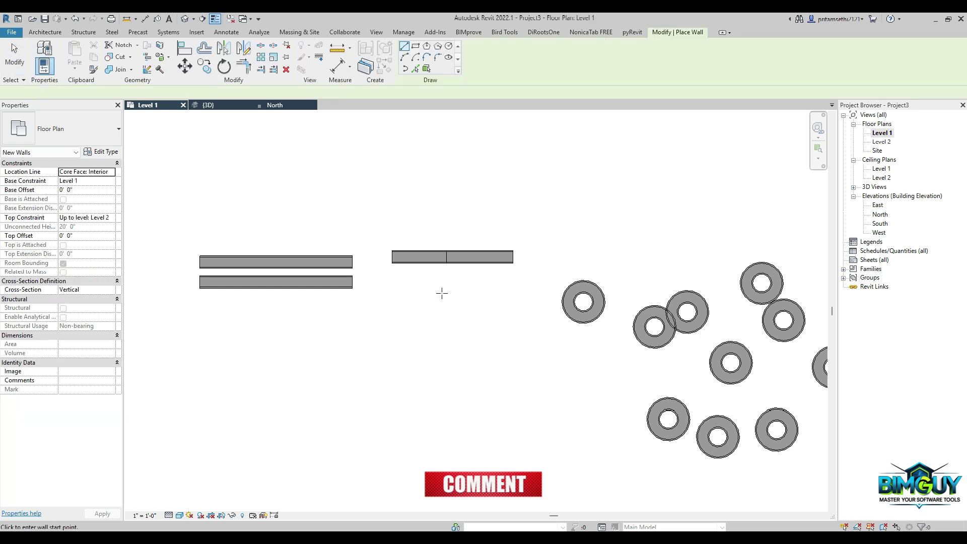
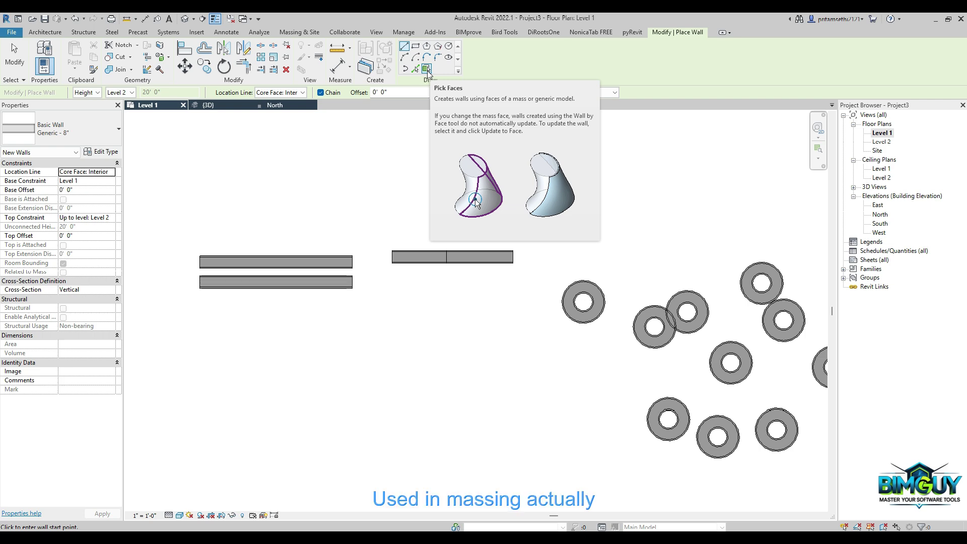
{"action": "key", "text": "Escape"}
{"action": "key", "text": "Escape"}
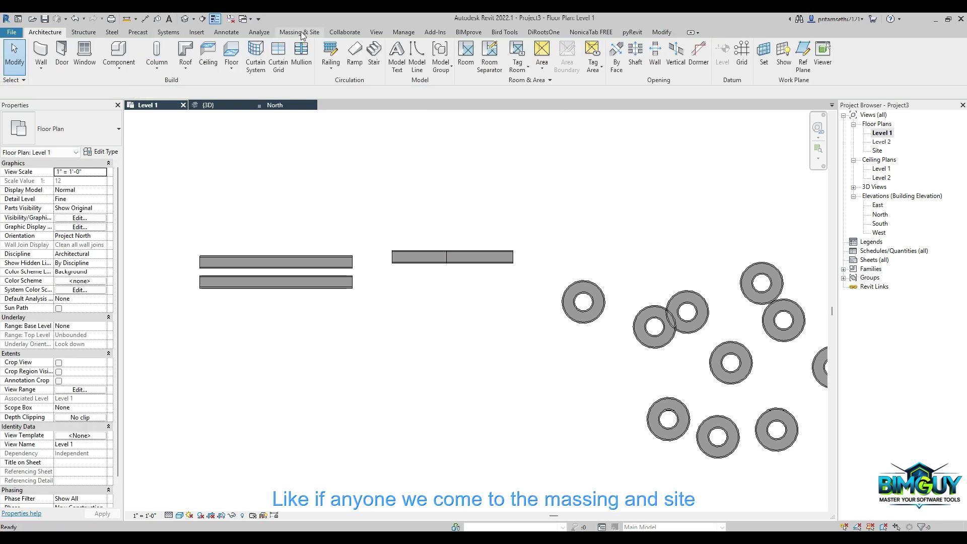
{"action": "left_click", "coordinate": [301, 32]}
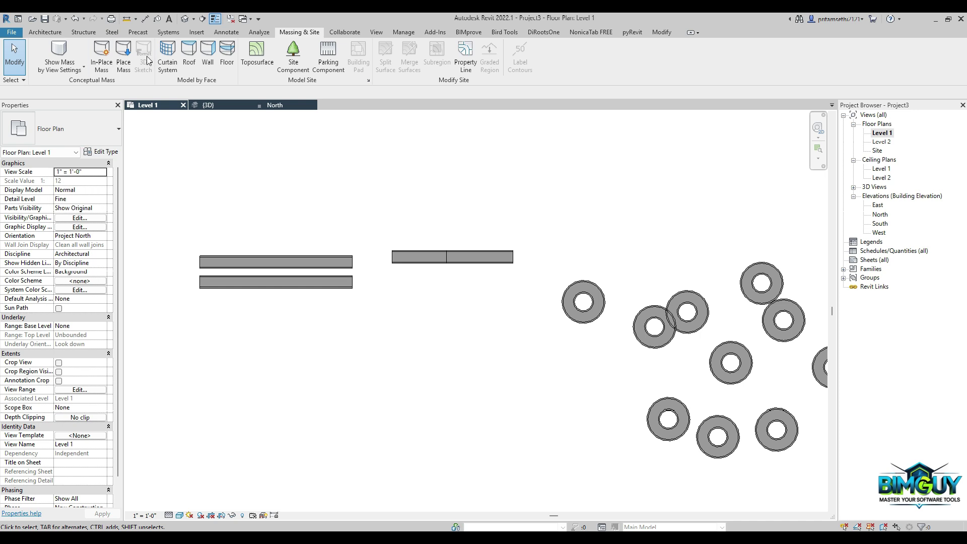
{"action": "left_click", "coordinate": [43, 33]}
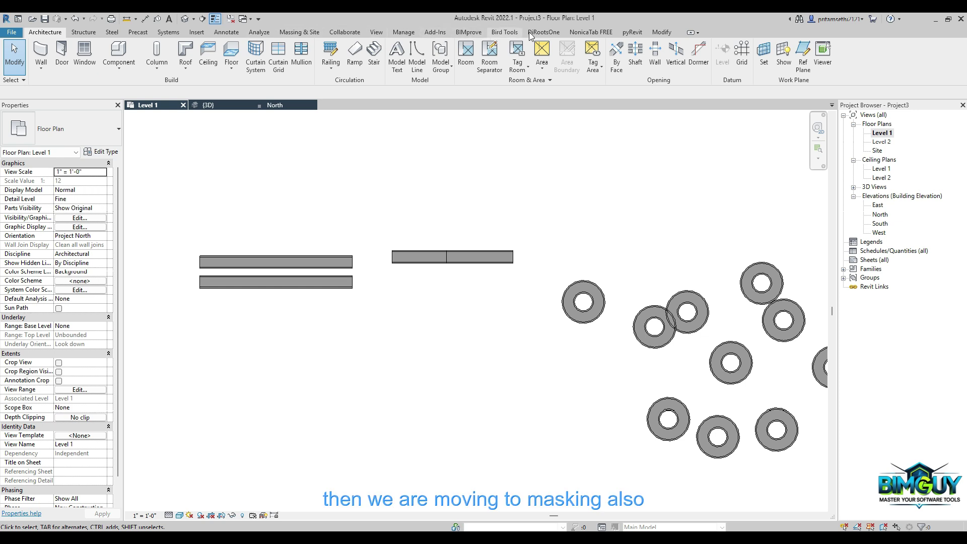
{"action": "left_click", "coordinate": [661, 32]}
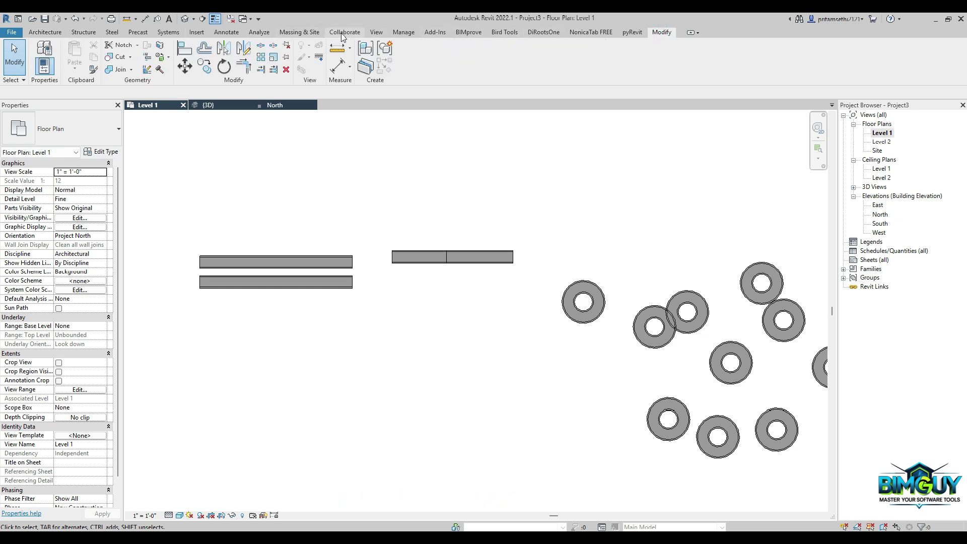
- Start an in-place mass and accept the suggested name
{"action": "left_click", "coordinate": [299, 32]}
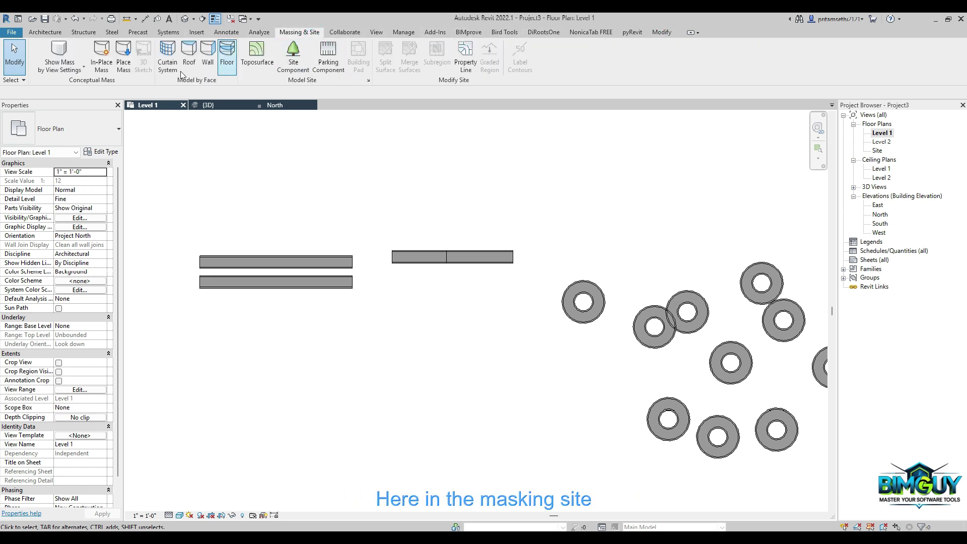
{"action": "left_click", "coordinate": [102, 64]}
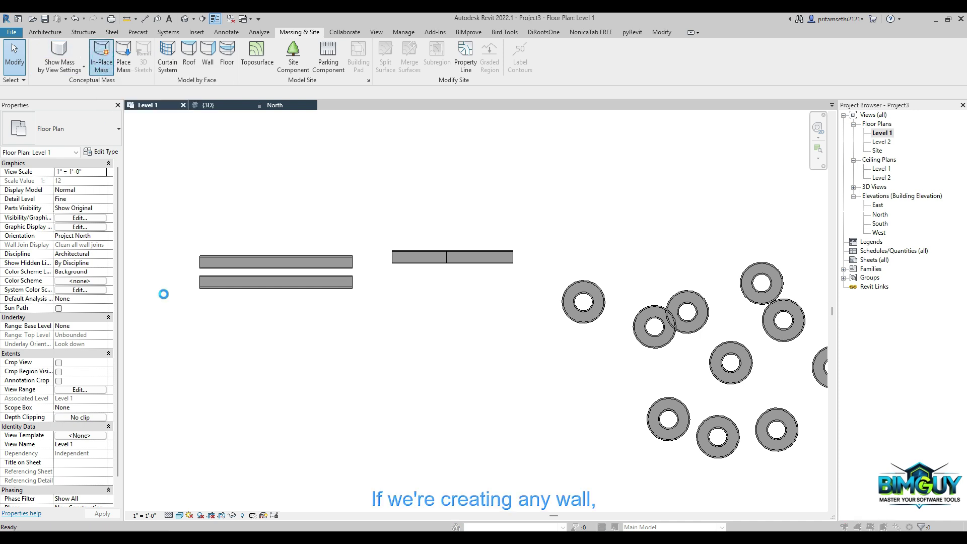
{"action": "left_click", "coordinate": [555, 314]}
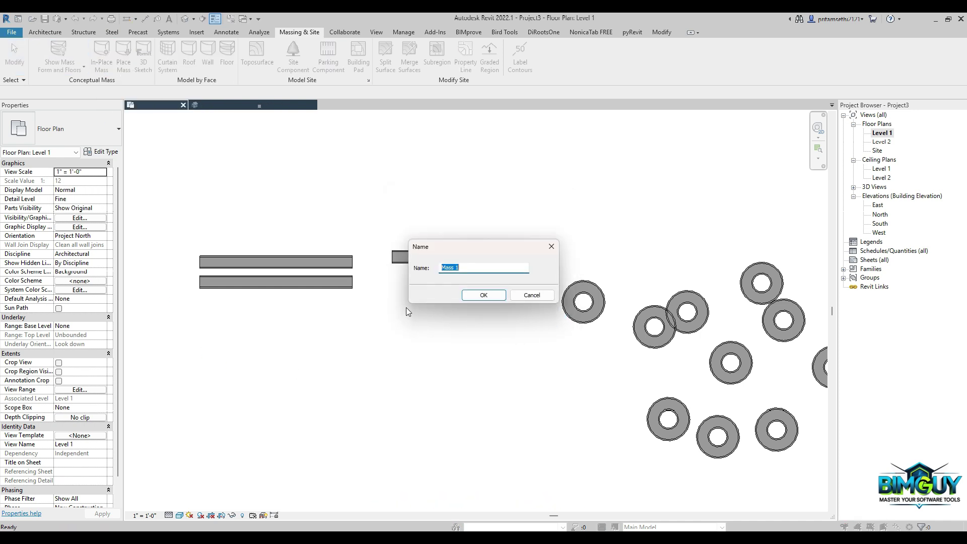
{"action": "left_click", "coordinate": [492, 300]}
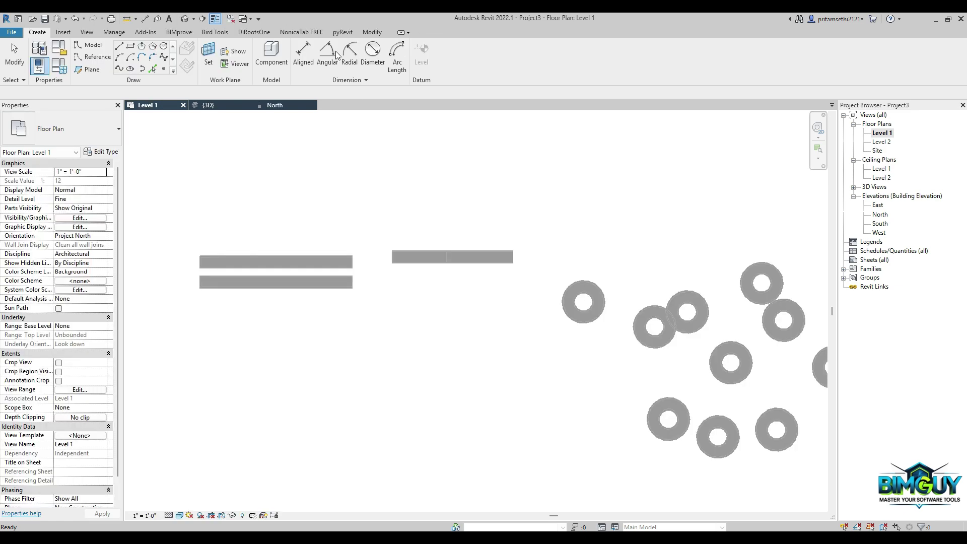
- Draw two concentric model-line circles with radii of about 2' 3" and 1' 2" below the pair of parallel walls
{"action": "left_click", "coordinate": [119, 68]}
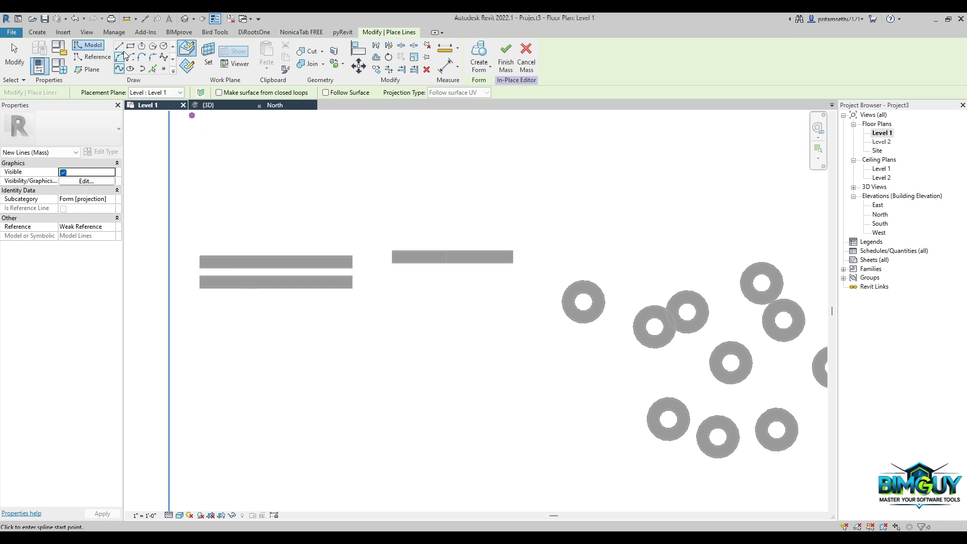
{"action": "left_click", "coordinate": [164, 48]}
{"action": "left_click", "coordinate": [313, 385]}
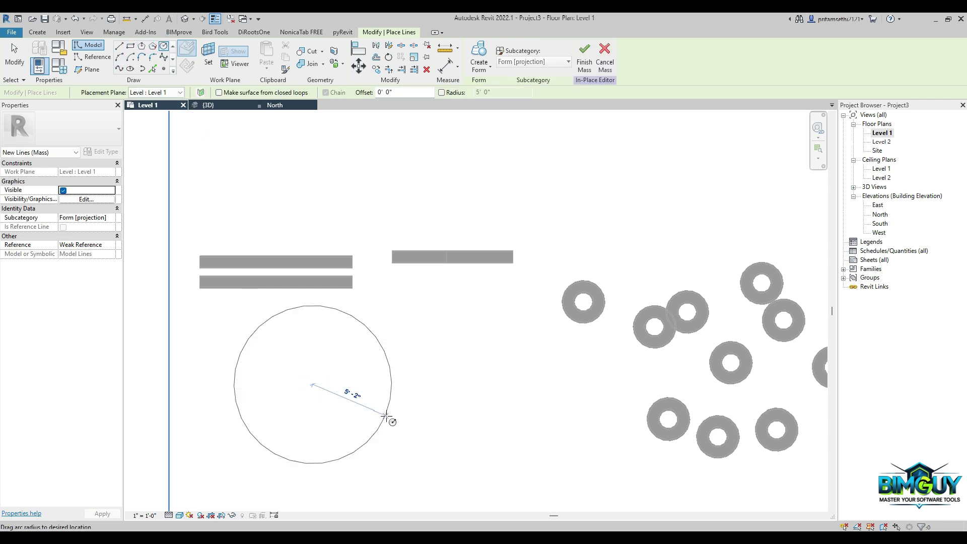
{"action": "left_click", "coordinate": [342, 400]}
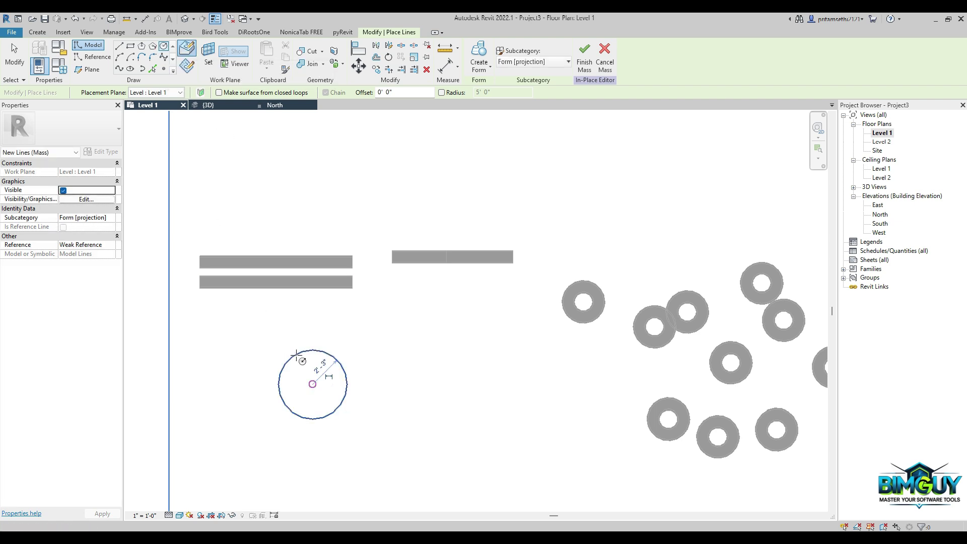
{"action": "left_click", "coordinate": [313, 384]}
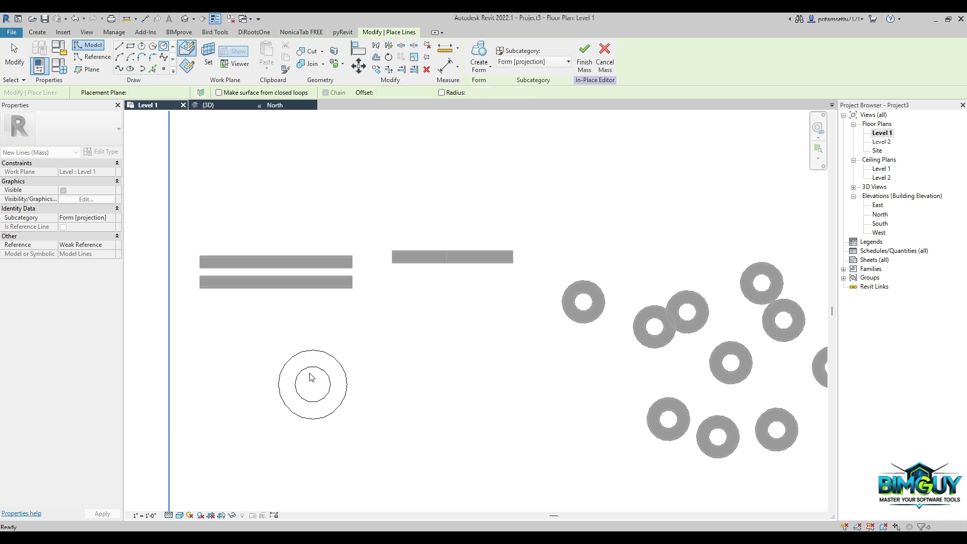
{"action": "left_click", "coordinate": [311, 377]}
{"action": "key", "text": "Escape"}
- Try to create a form from the two concentric circles selected together
{"action": "left_click", "coordinate": [313, 366]}
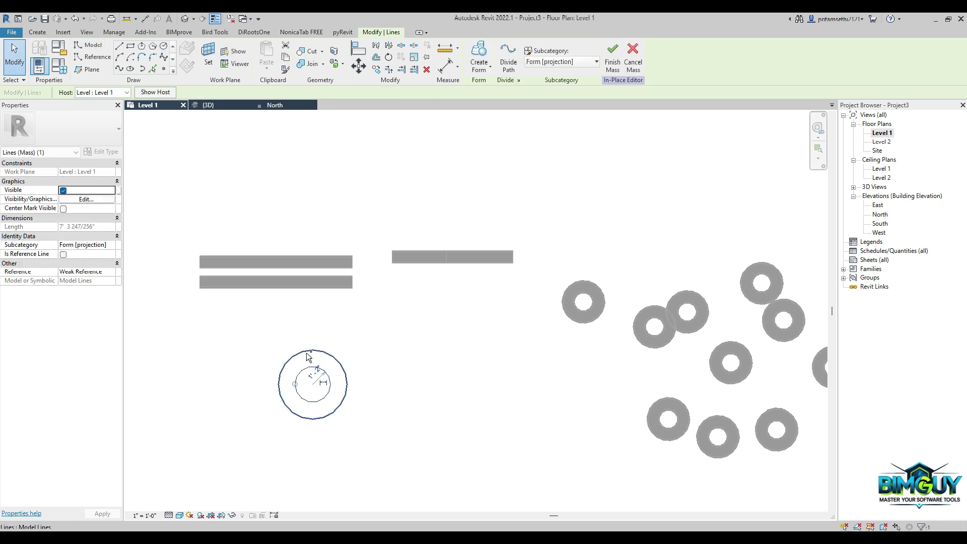
{"action": "left_click", "coordinate": [309, 358], "text": "ctrl"}
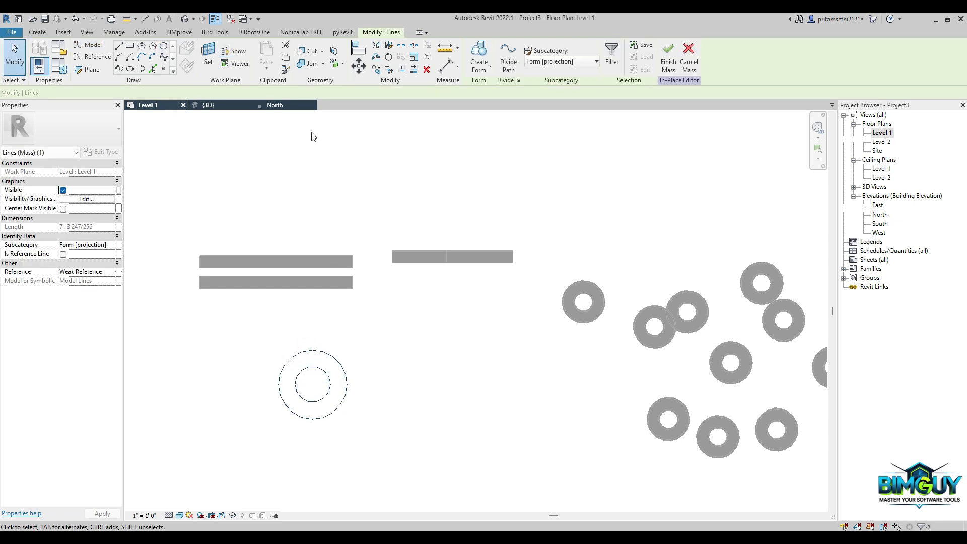
{"action": "left_click", "coordinate": [278, 178]}
{"action": "left_click", "coordinate": [329, 383]}
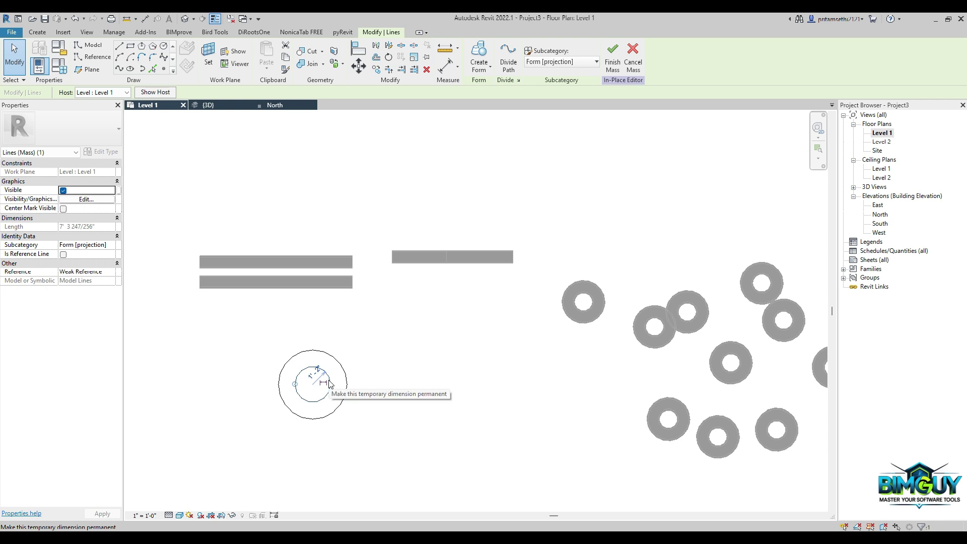
{"action": "left_click", "coordinate": [336, 360], "text": "ctrl"}
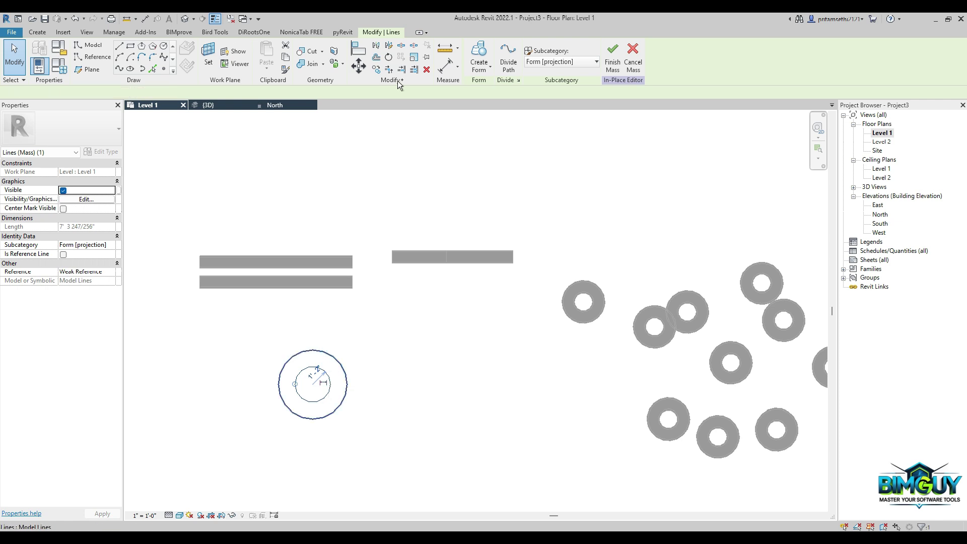
{"action": "left_click", "coordinate": [479, 52]}
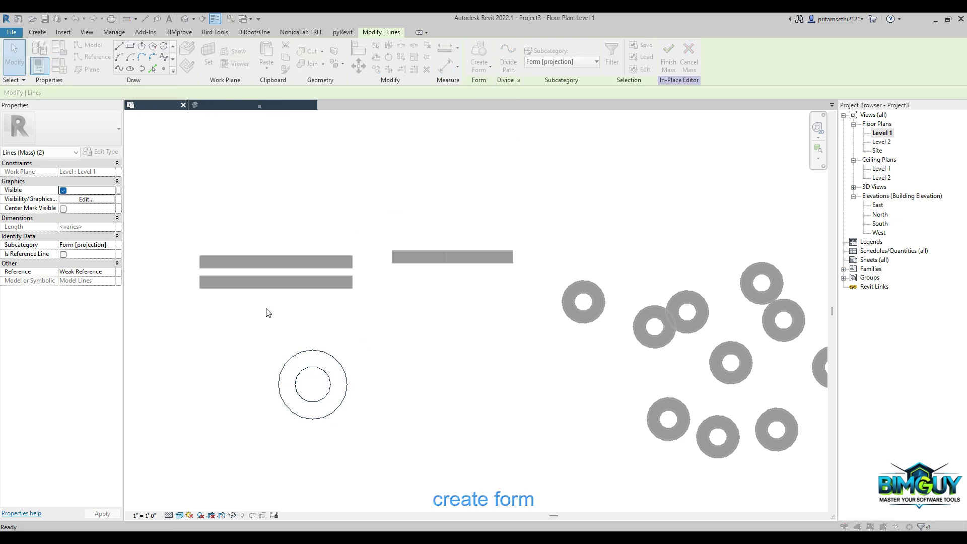
{"action": "left_click", "coordinate": [564, 310]}
{"action": "left_click", "coordinate": [400, 347]}
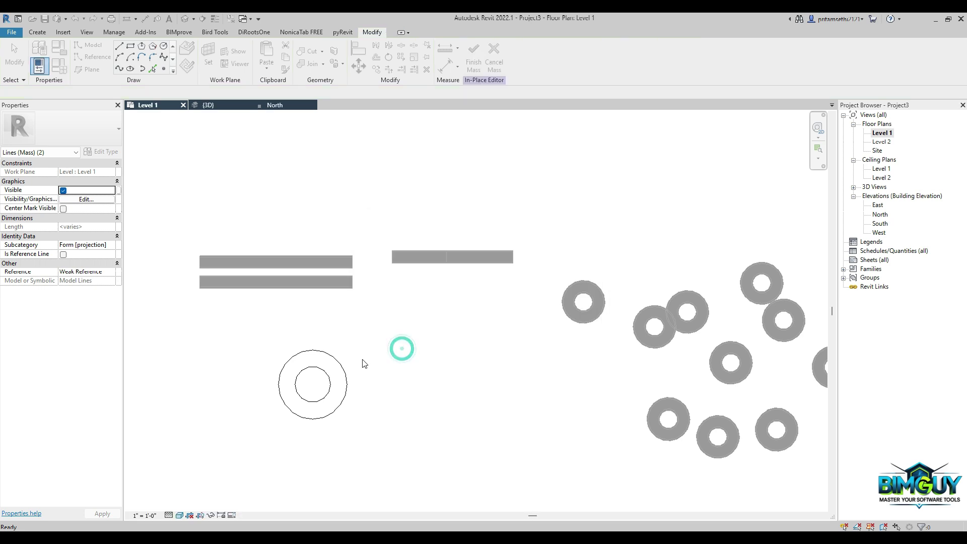
- Convert the inner and outer concentric circles to reference lines
{"action": "left_click", "coordinate": [327, 378]}
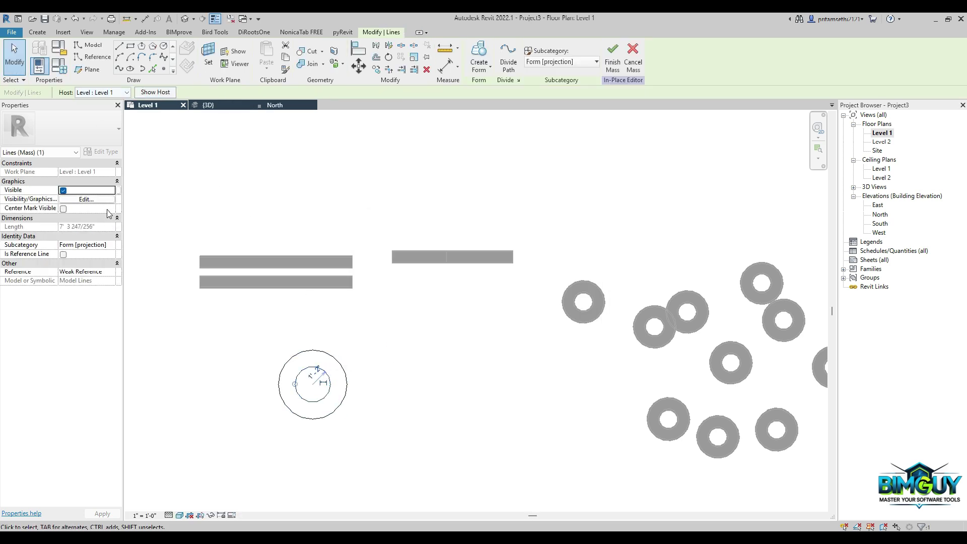
{"action": "left_click", "coordinate": [110, 245]}
{"action": "left_click", "coordinate": [63, 254]}
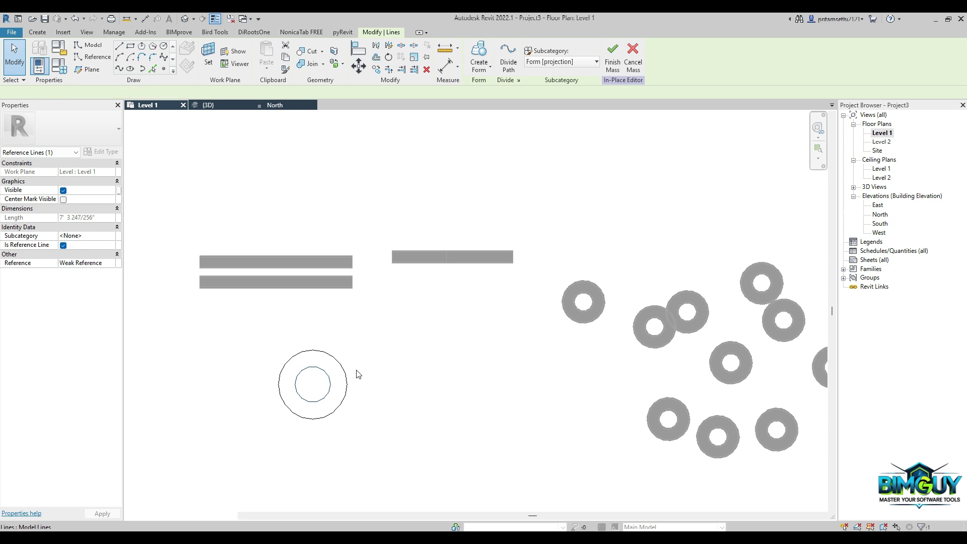
{"action": "left_click", "coordinate": [63, 254]}
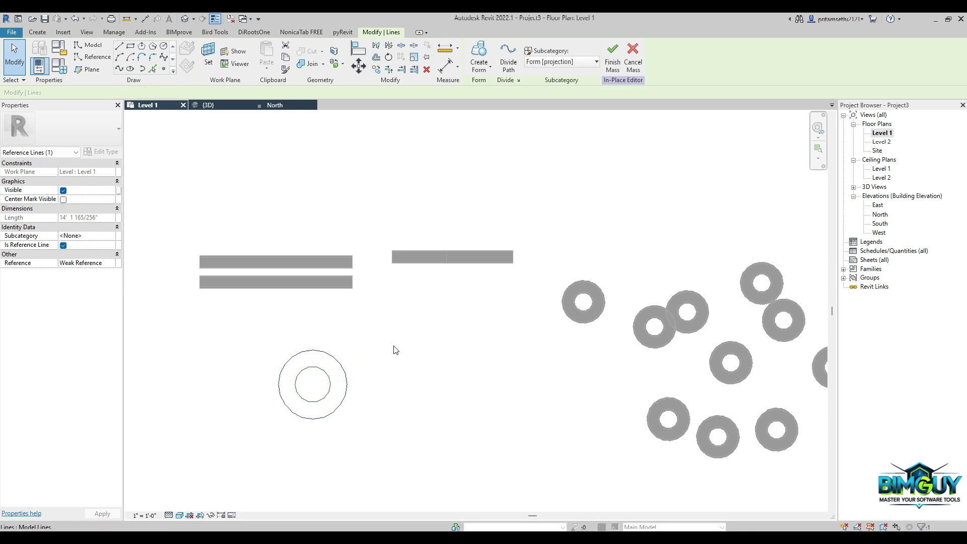
- Try to create a form from the two concentric reference circles while both are hosted on Level 1
{"action": "left_click", "coordinate": [435, 344]}
{"action": "left_click", "coordinate": [327, 371]}
{"action": "left_click", "coordinate": [334, 360], "text": "ctrl"}
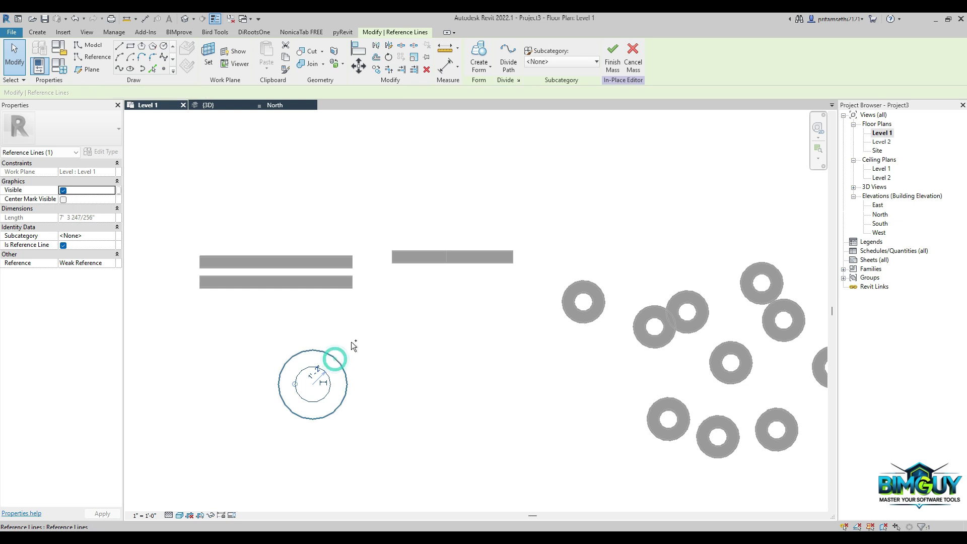
{"action": "left_click", "coordinate": [478, 58]}
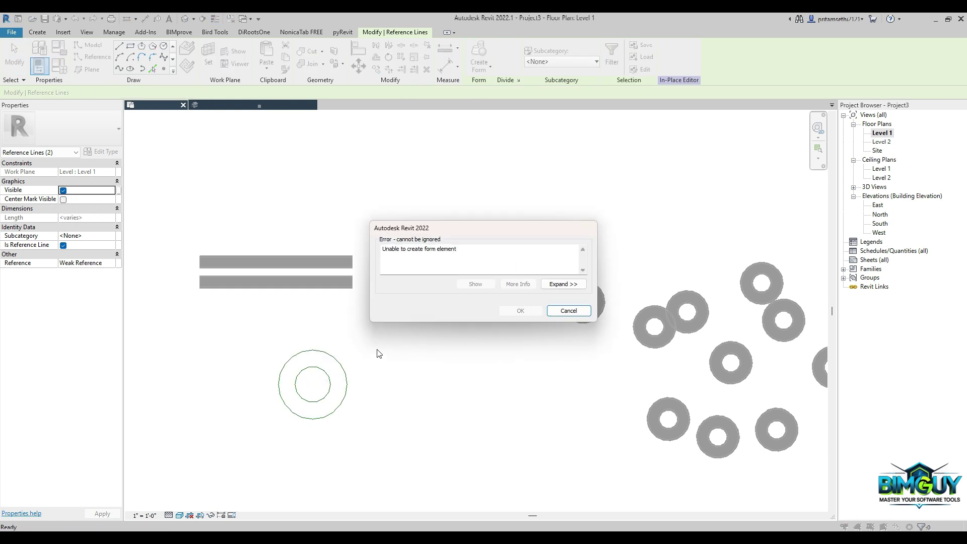
{"action": "left_click", "coordinate": [558, 310]}
{"action": "left_click", "coordinate": [371, 404]}
- Change the host of the inner reference circle to Level 2
{"action": "left_click", "coordinate": [328, 396]}
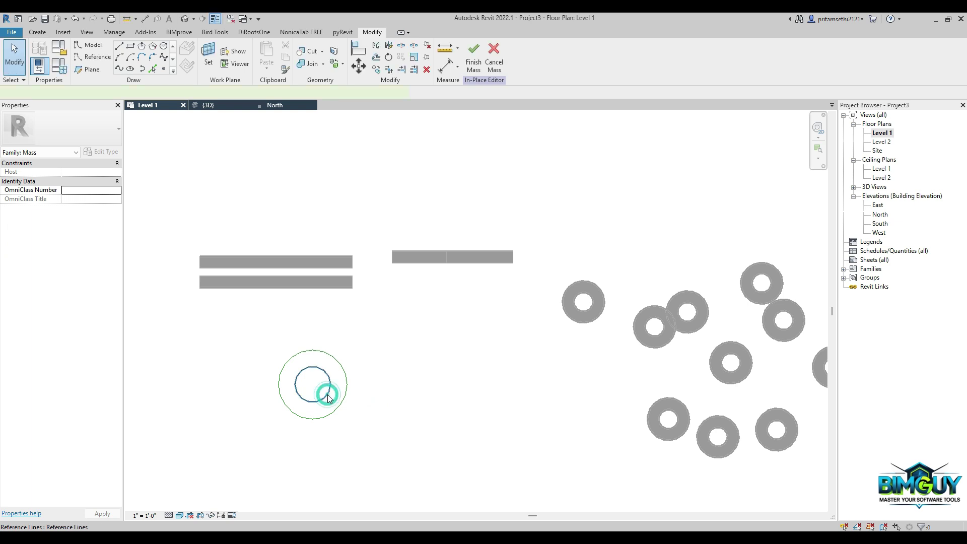
{"action": "left_click", "coordinate": [328, 398]}
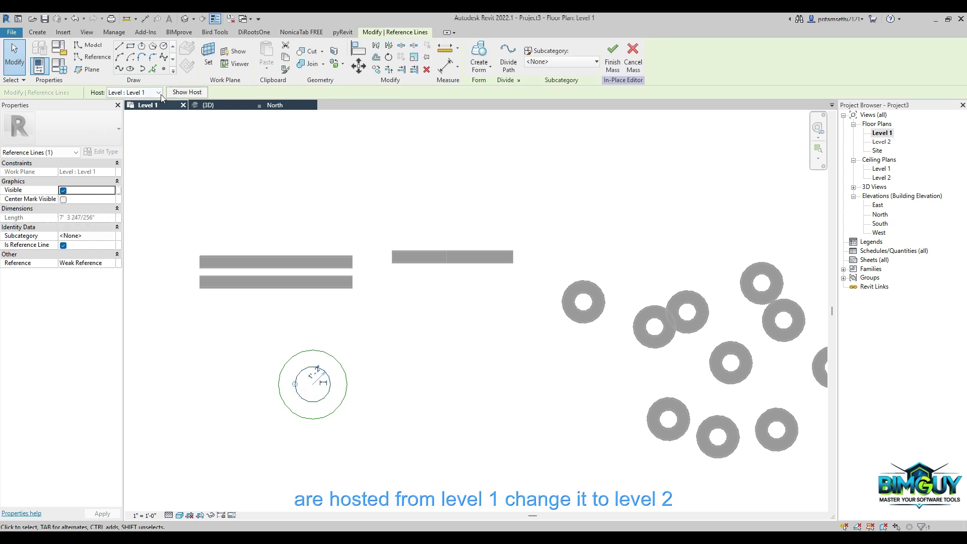
{"action": "left_click", "coordinate": [159, 92]}
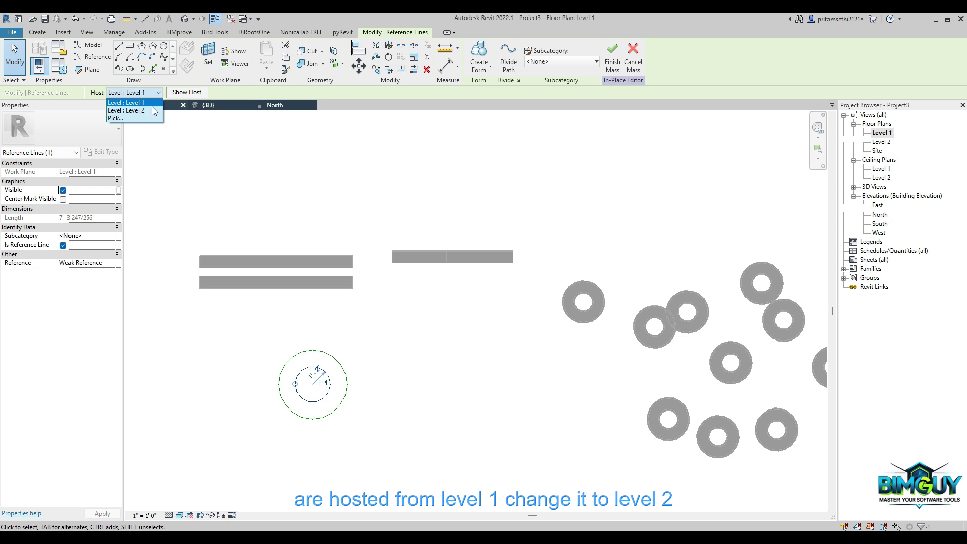
{"action": "left_click", "coordinate": [152, 111]}
{"action": "left_click", "coordinate": [450, 422]}
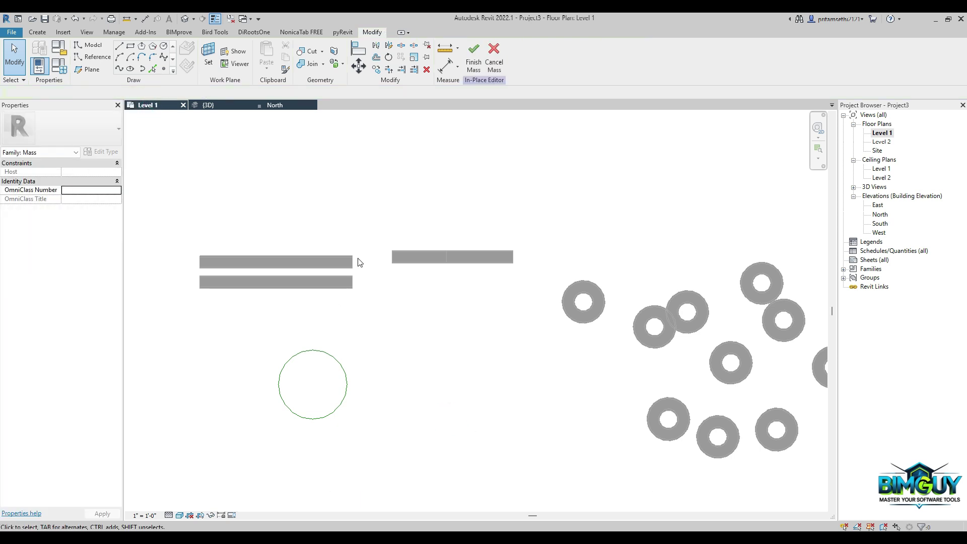
- In the 3D view, create a tapered form between the small Level 2 circle and the large Level 1 circle
{"action": "left_click", "coordinate": [189, 20]}
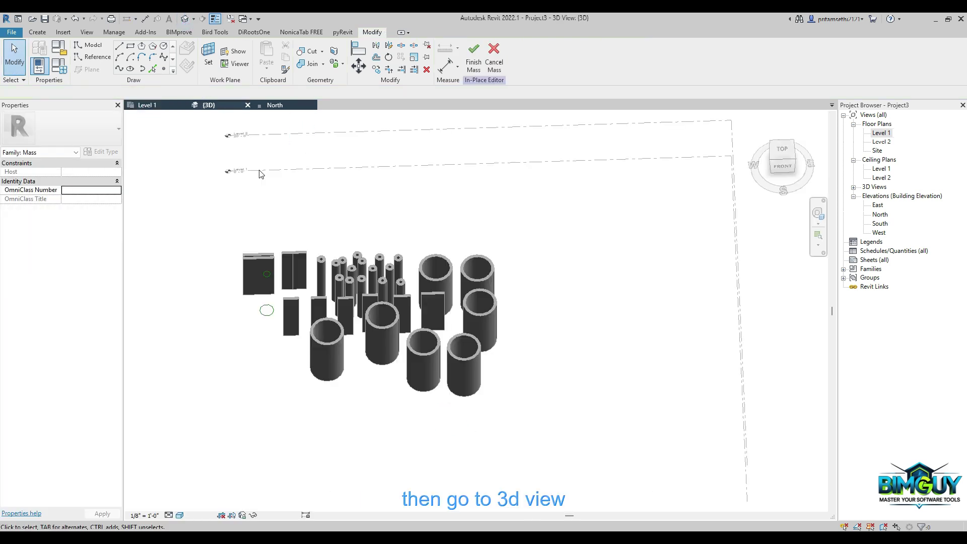
{"action": "middle_click_drag", "start_coordinate": [267, 322], "coordinate": [304, 207], "text": "shift"}
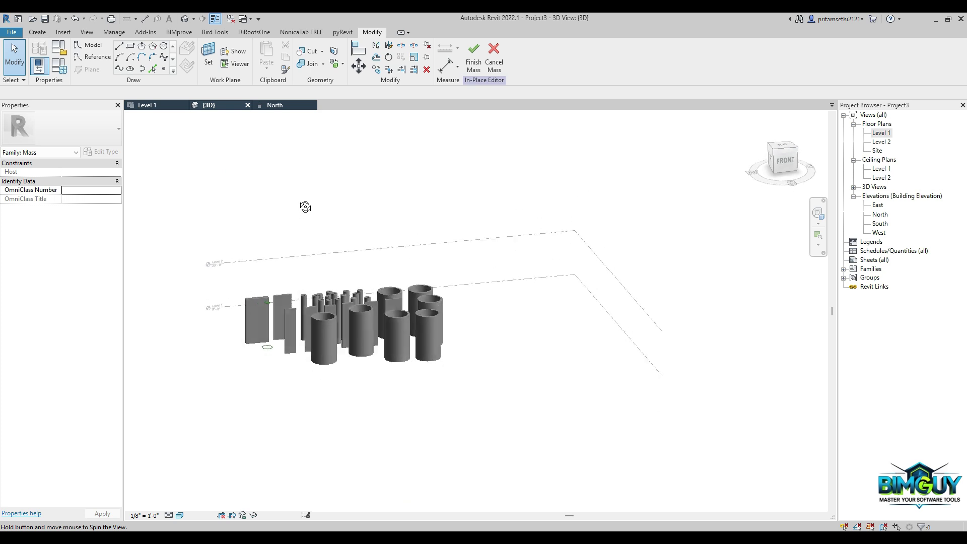
{"action": "scroll", "coordinate": [272, 285], "scroll_direction": "up", "scroll_amount": 4}
{"action": "left_click", "coordinate": [271, 280]}
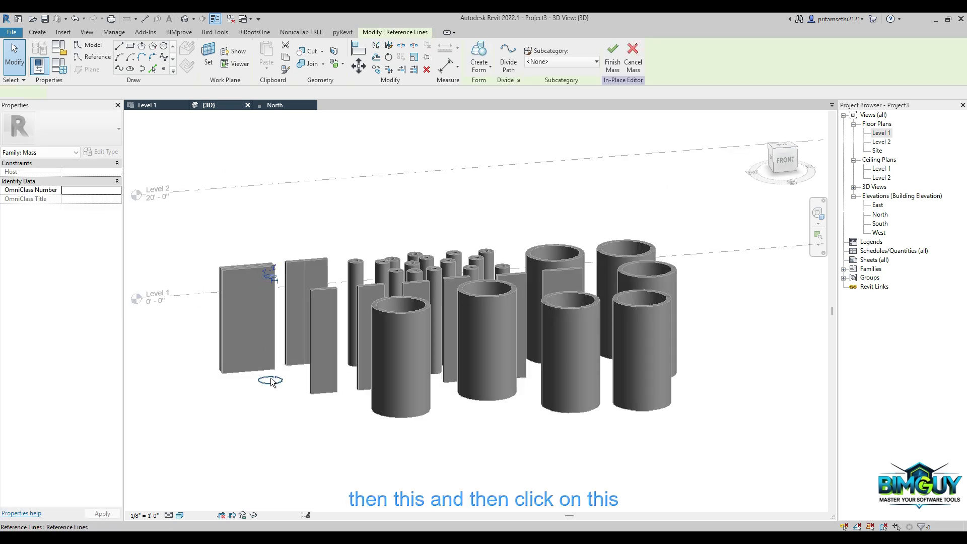
{"action": "left_click", "coordinate": [270, 378], "text": "ctrl"}
{"action": "left_click", "coordinate": [478, 56]}
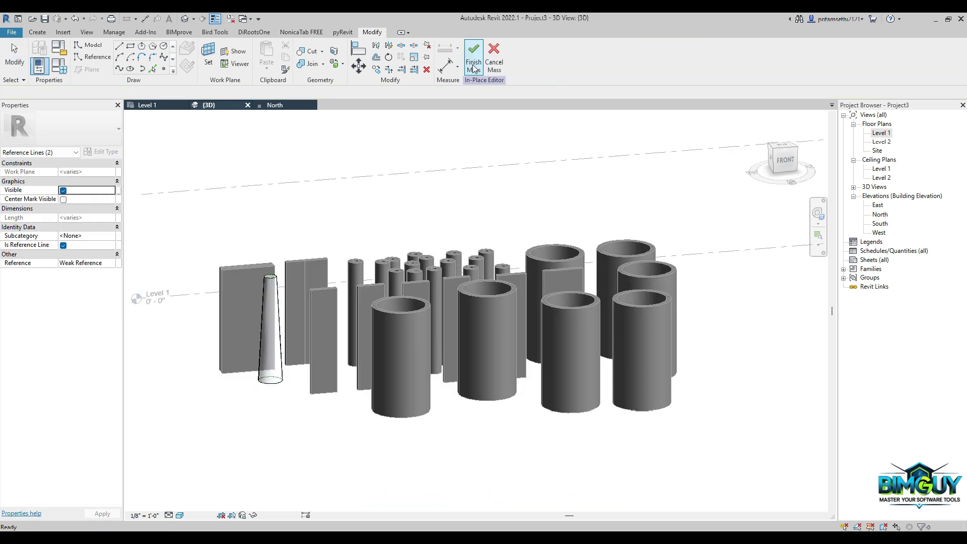
- Inspect the tapered form from another angle and finish the in-place mass
{"action": "key", "text": "Escape"}
{"action": "scroll", "coordinate": [272, 352], "scroll_direction": "up", "scroll_amount": 2}
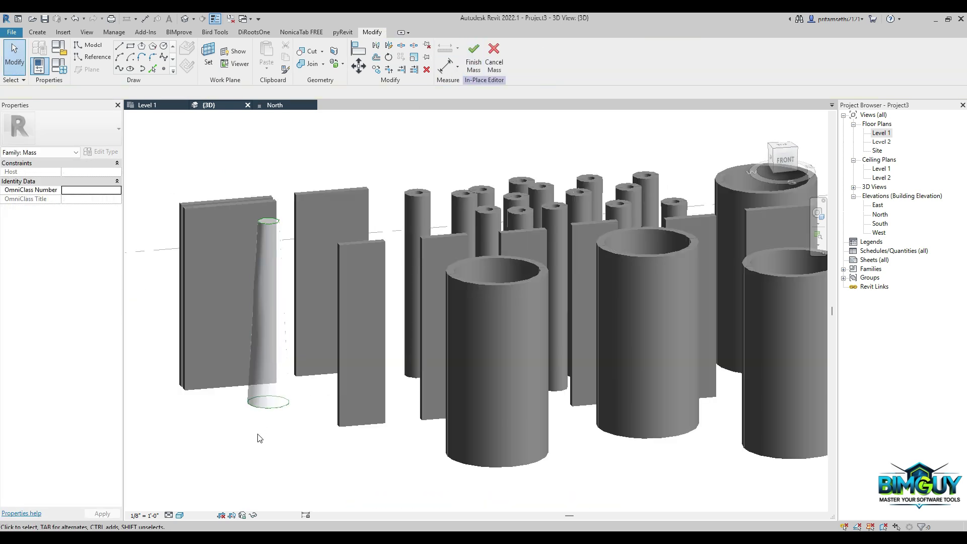
{"action": "left_click", "coordinate": [276, 304]}
{"action": "middle_click_drag", "start_coordinate": [276, 305], "coordinate": [304, 406], "text": "shift"}
{"action": "key", "text": "Escape"}
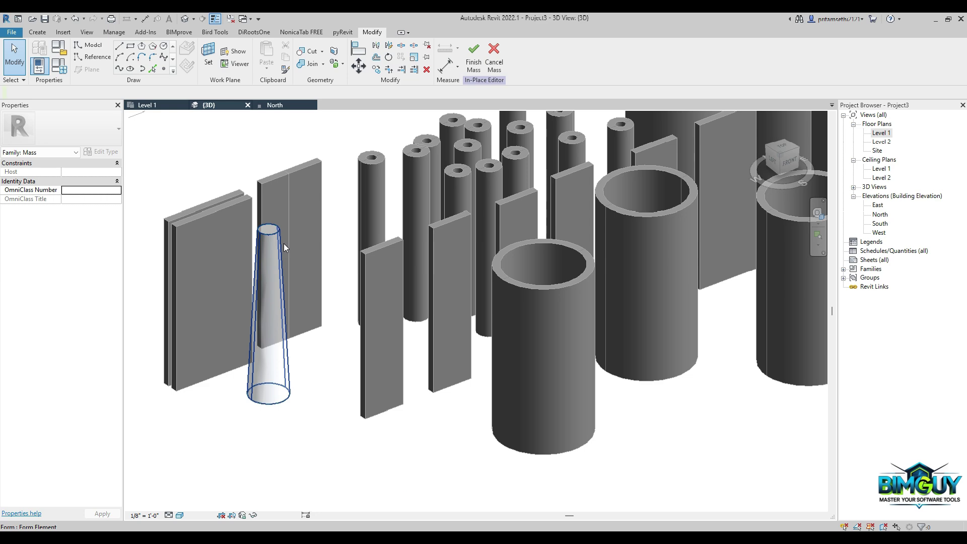
{"action": "left_click", "coordinate": [473, 55]}
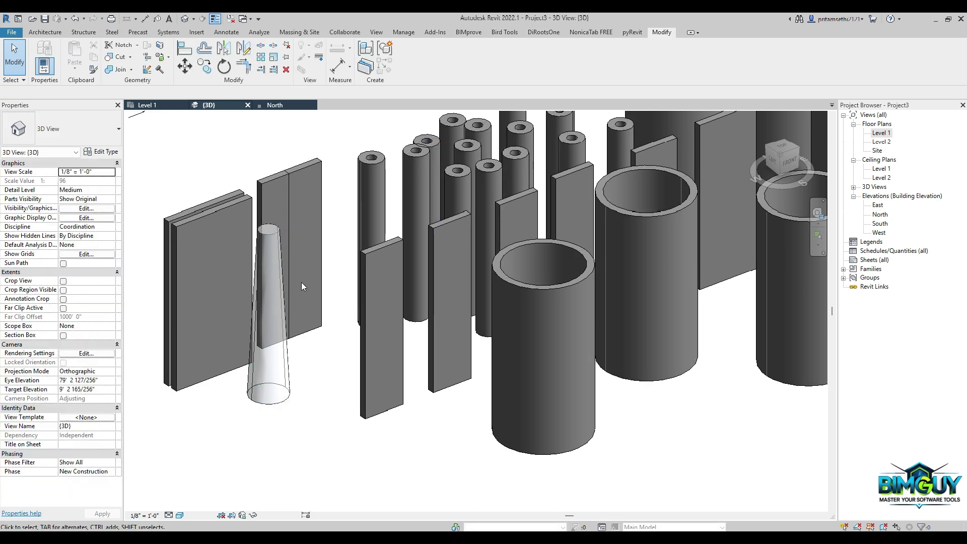
- Place Generic - 8" walls on the curved side faces of the tapered mass using Pick Faces with the Finish Face: Exterior location line
{"action": "key", "text": "w"}
{"action": "key", "text": "a"}
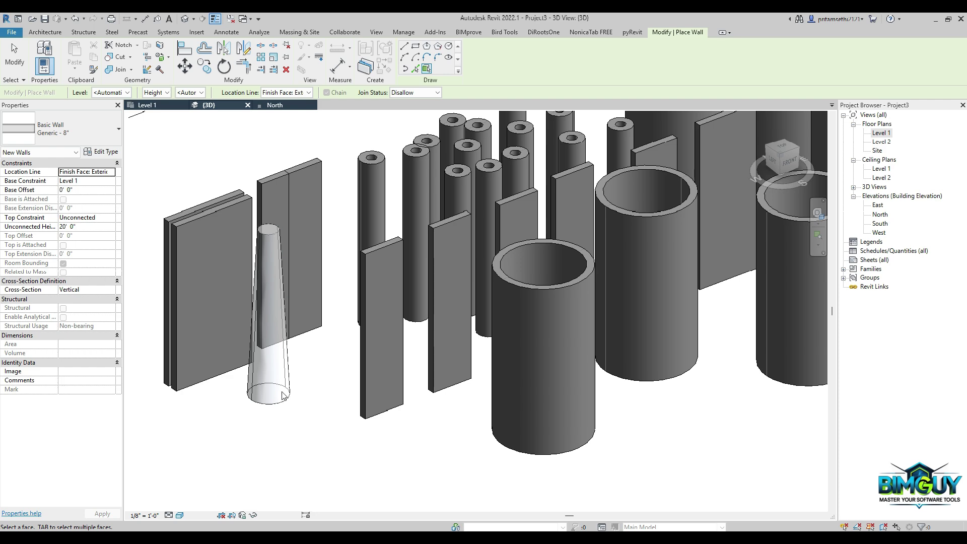
{"action": "middle_click_drag", "start_coordinate": [281, 396], "coordinate": [370, 399], "text": "shift"}
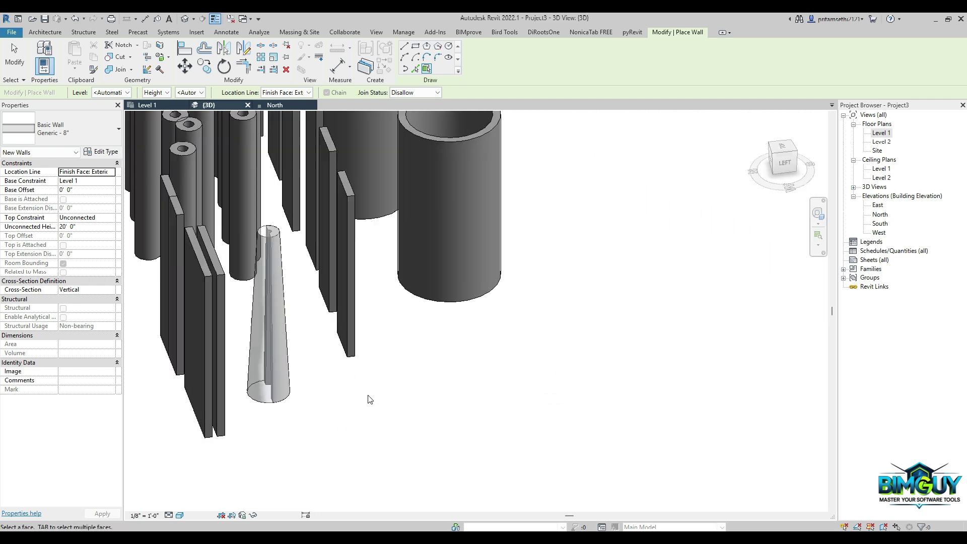
{"action": "middle_click_drag", "start_coordinate": [254, 401], "coordinate": [197, 324], "text": "shift"}
{"action": "scroll", "coordinate": [280, 250], "scroll_direction": "up", "scroll_amount": 3}
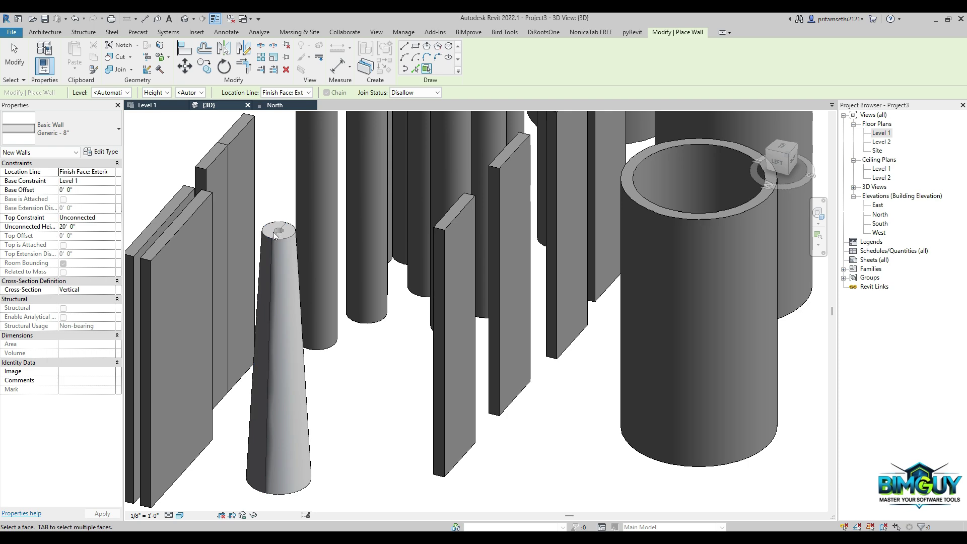
{"action": "key", "text": "Escape"}
- Temporarily hide one of the two half-round walls around the tapered mass to expose the mass inside
{"action": "left_click", "coordinate": [277, 231]}
{"action": "scroll", "coordinate": [276, 232], "scroll_direction": "up", "scroll_amount": 4}
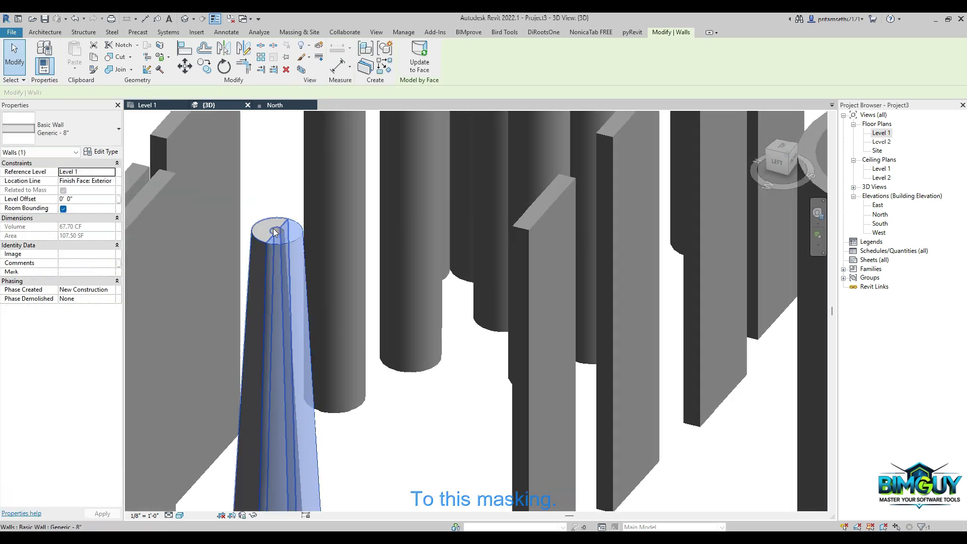
{"action": "scroll", "coordinate": [275, 232], "scroll_direction": "up", "scroll_amount": 3}
{"action": "key", "text": "Escape"}
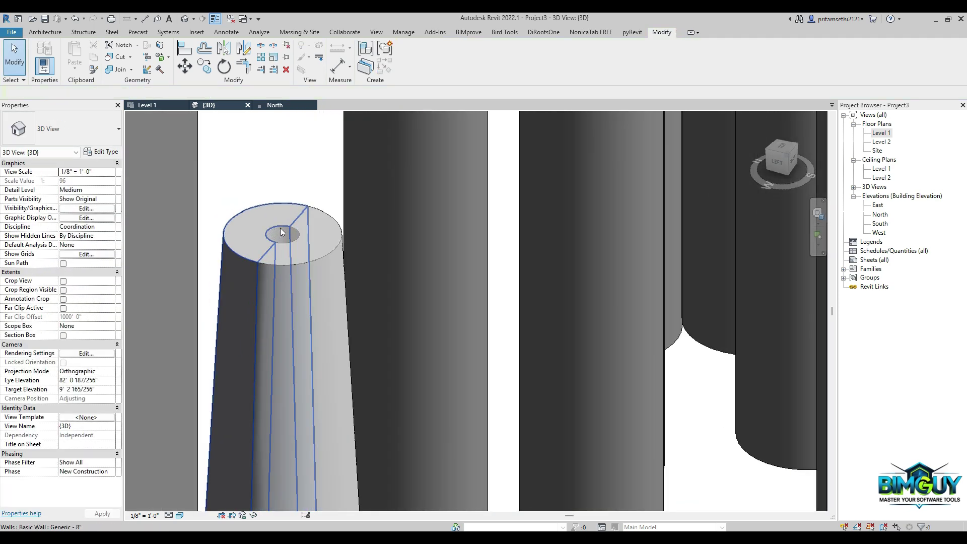
{"action": "left_click", "coordinate": [280, 229]}
{"action": "key", "text": "h"}
{"action": "key", "text": "h"}
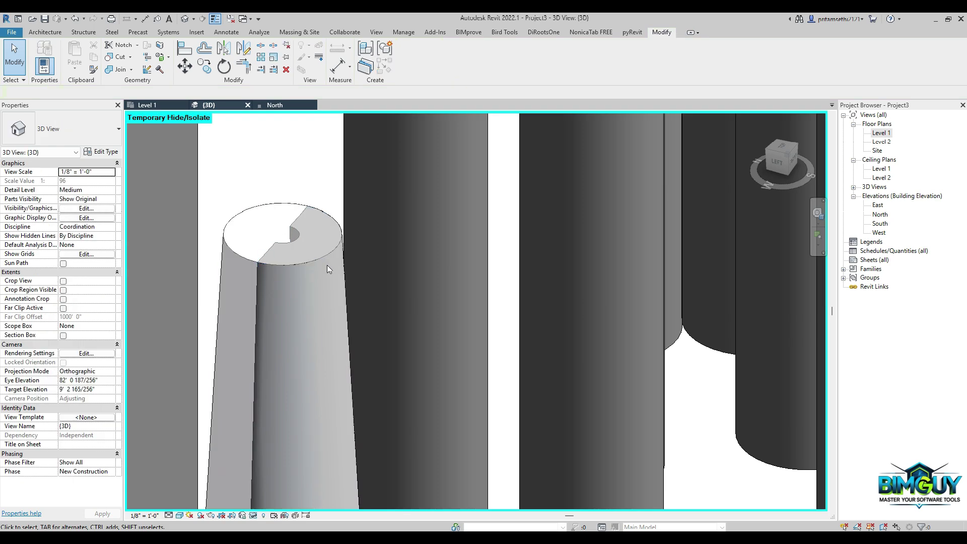
- Delete the tapered mass inside the walls and restore the temporarily hidden wall
{"action": "left_click", "coordinate": [324, 259]}
{"action": "key", "text": "Escape"}
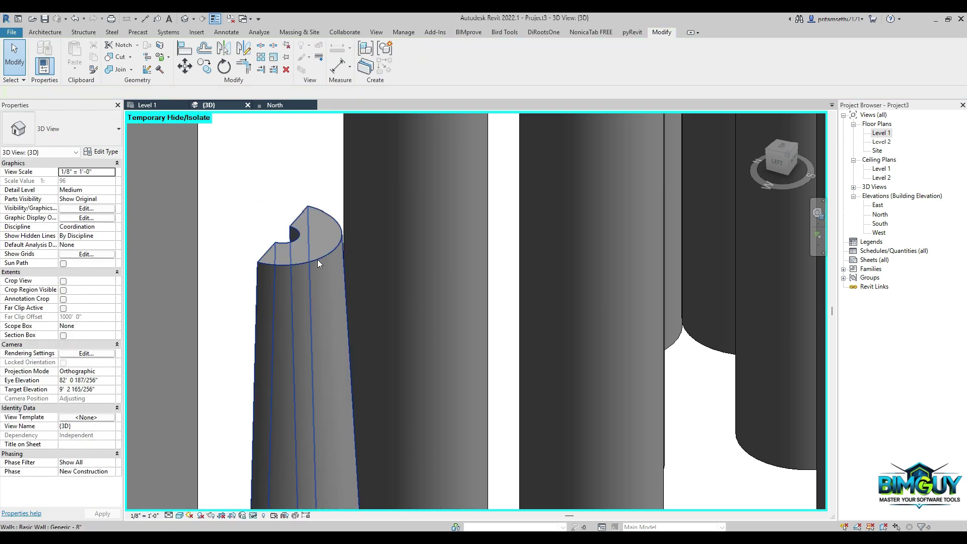
{"action": "left_click", "coordinate": [238, 213]}
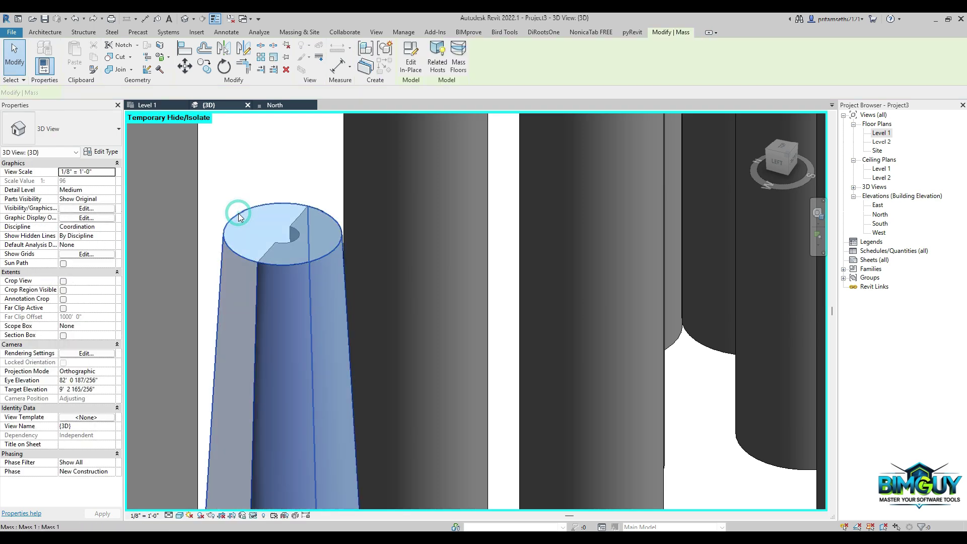
{"action": "key", "text": "Delete"}
{"action": "key", "text": "h"}
{"action": "key", "text": "r"}
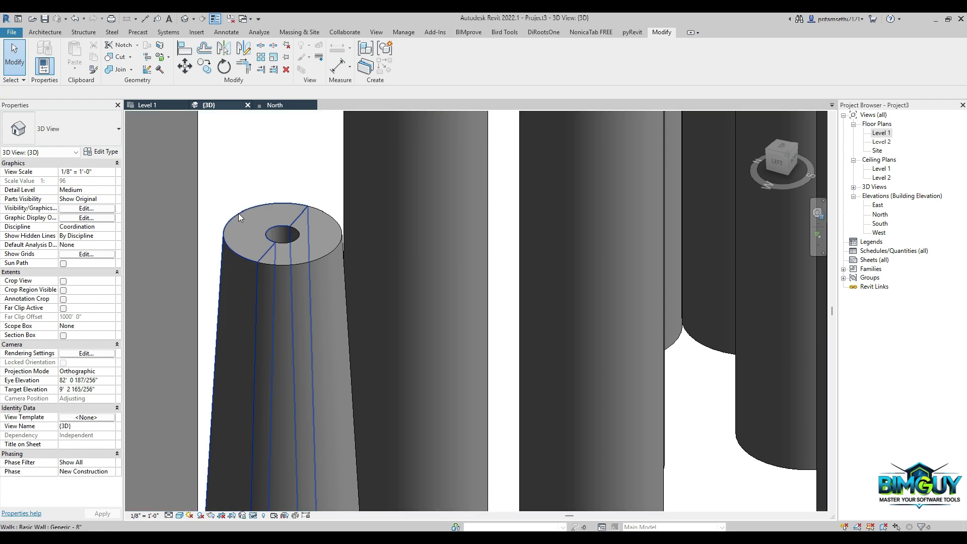
- Examine the two tapered half-round walls from several angles, including their slope and hollow interior
{"action": "middle_click_drag", "start_coordinate": [237, 213], "coordinate": [362, 469], "text": "shift"}
{"action": "left_click", "coordinate": [309, 295]}
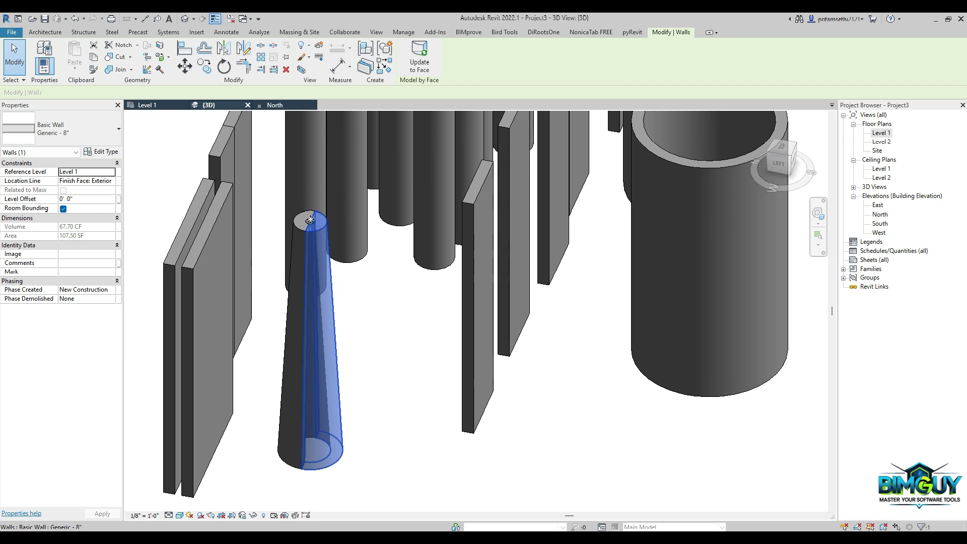
{"action": "middle_click_drag", "start_coordinate": [337, 260], "coordinate": [351, 245], "text": "shift"}
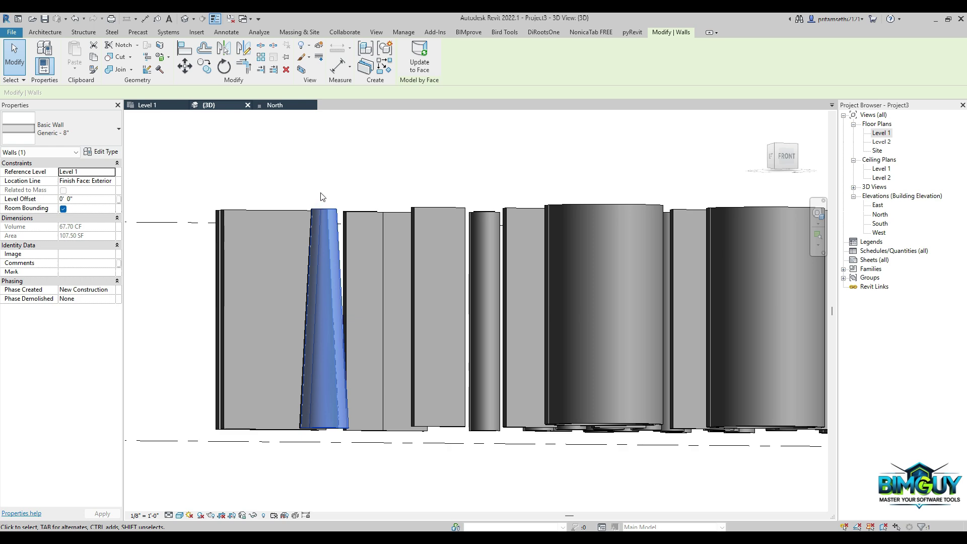
{"action": "left_click", "coordinate": [328, 176]}
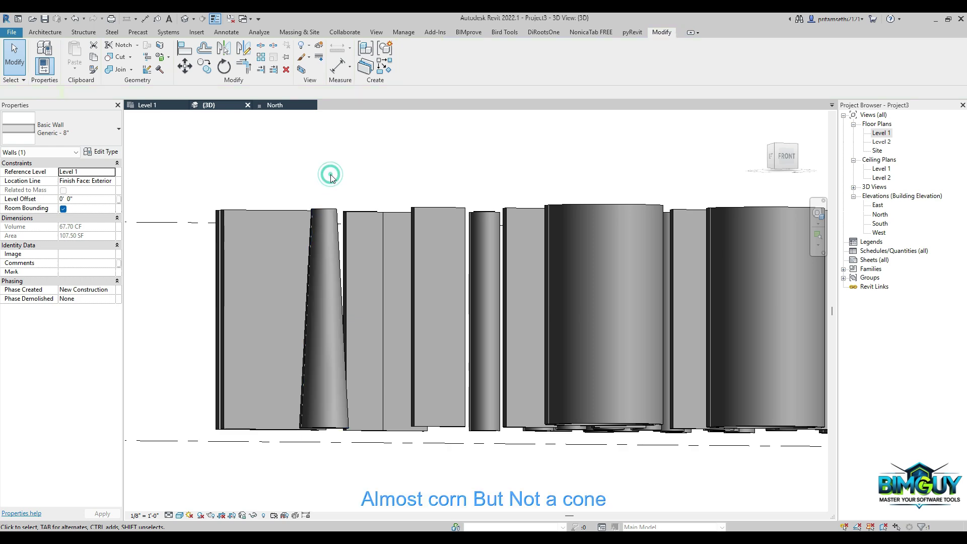
{"action": "left_click", "coordinate": [332, 215]}
{"action": "middle_click_drag", "start_coordinate": [319, 409], "coordinate": [373, 484], "text": "shift"}
{"action": "left_click", "coordinate": [369, 424]}
- Select all the walls in the 3D view and delete them
{"action": "scroll", "coordinate": [378, 438], "scroll_direction": "down", "scroll_amount": 3}
{"action": "middle_click_drag", "start_coordinate": [440, 421], "coordinate": [375, 400], "text": "shift"}
{"action": "left_click_drag", "start_coordinate": [280, 172], "coordinate": [649, 451]}
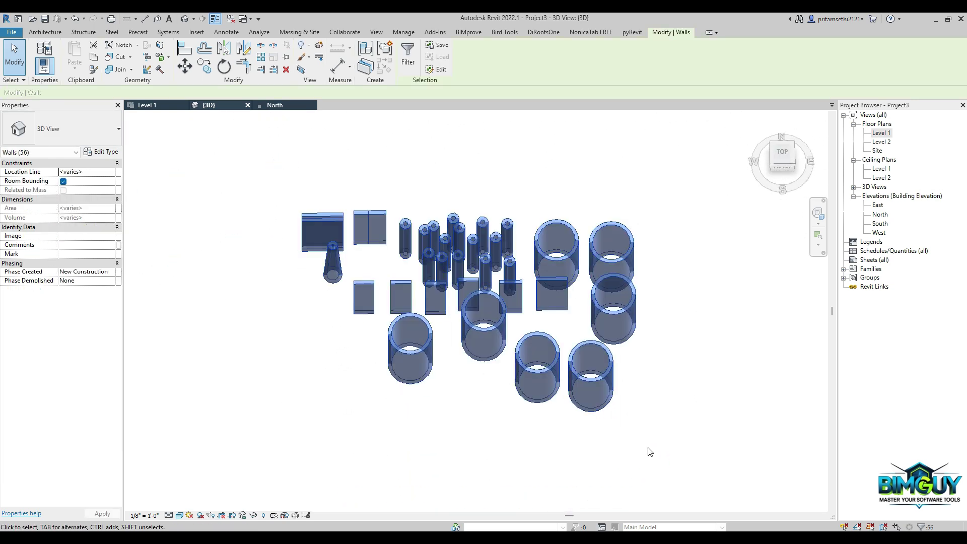
{"action": "key", "text": "Delete"}
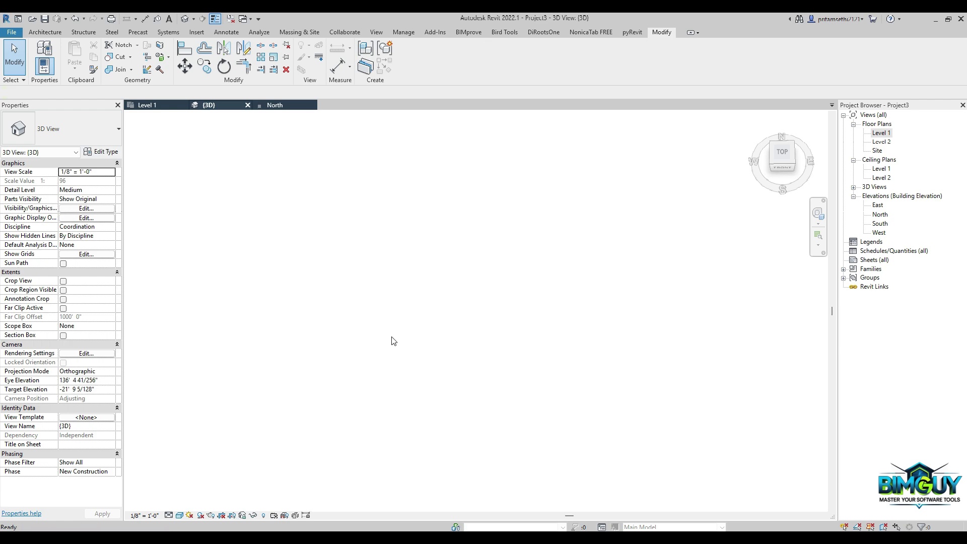
{"action": "key", "text": "w"}
{"action": "key", "text": "a"}
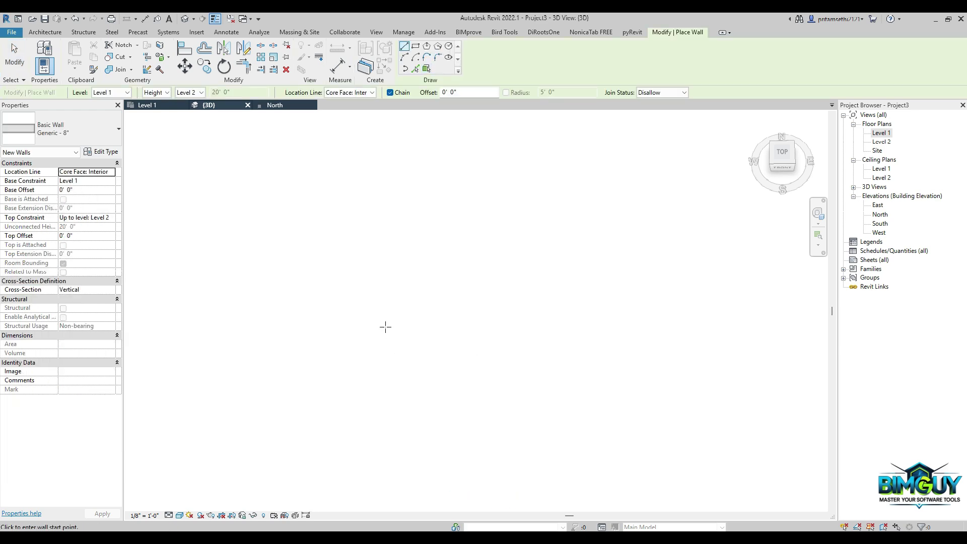
{"action": "key", "text": "Escape"}
{"action": "key", "text": "Escape"}
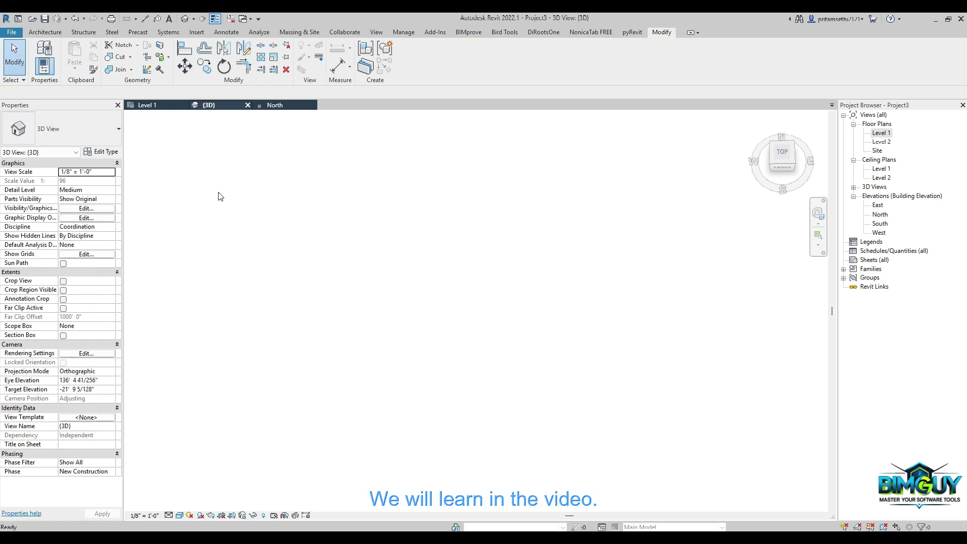
- Start a new wall and open the layer structure of the Generic - 8" wall type
{"action": "key", "text": "w"}
{"action": "key", "text": "a"}
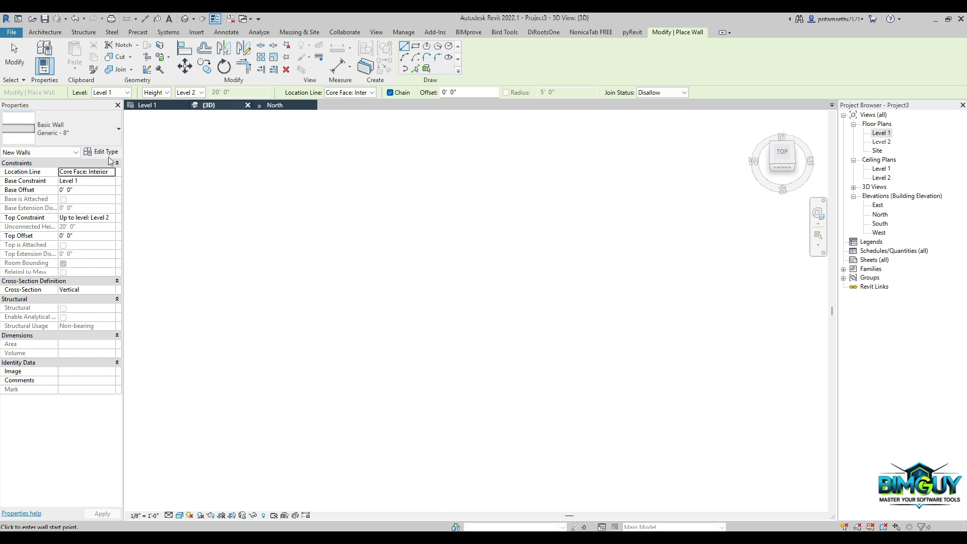
{"action": "left_click", "coordinate": [107, 153]}
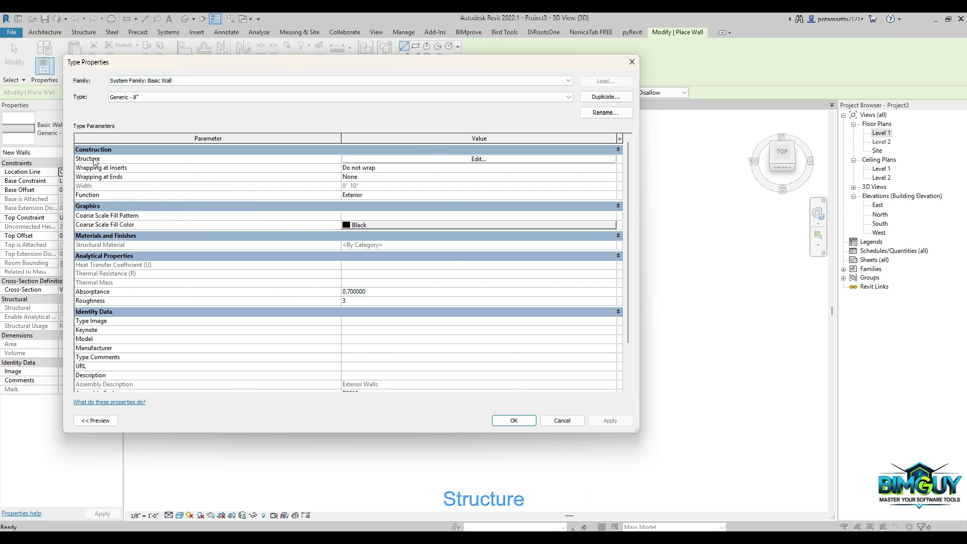
{"action": "left_click", "coordinate": [491, 161]}
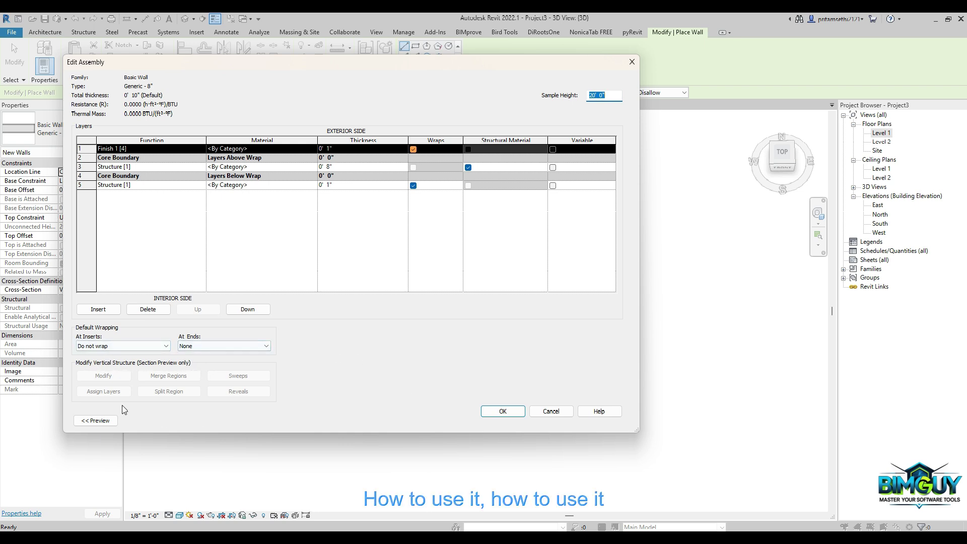
{"action": "left_click_drag", "start_coordinate": [374, 67], "coordinate": [510, 70]}
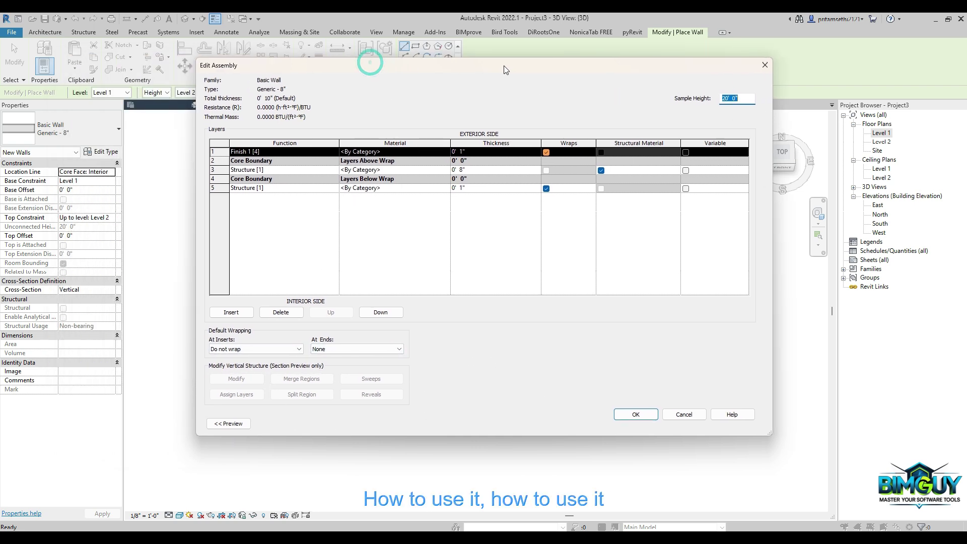
{"action": "left_click", "coordinate": [522, 244]}
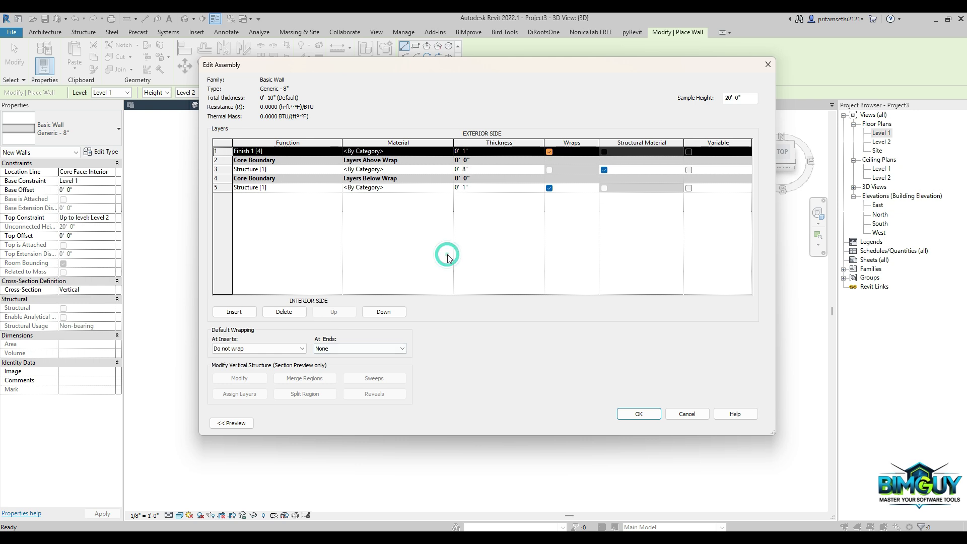